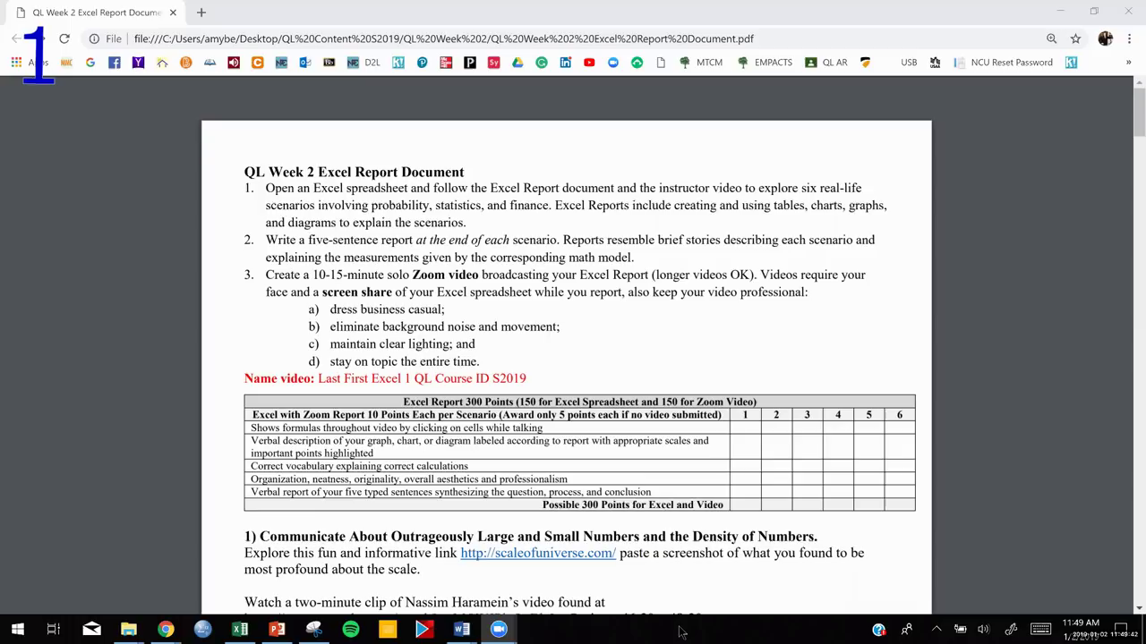
Open a new Excel window with a blank workbook
{"action": "right_click", "coordinate": [240, 630]}
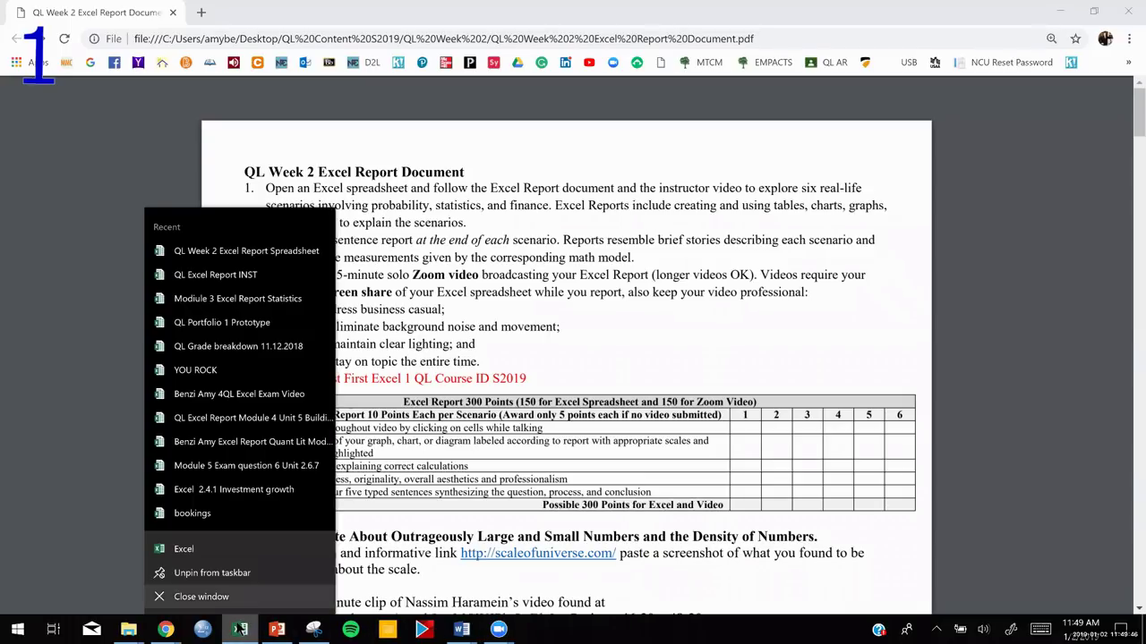
{"action": "left_click", "coordinate": [193, 547]}
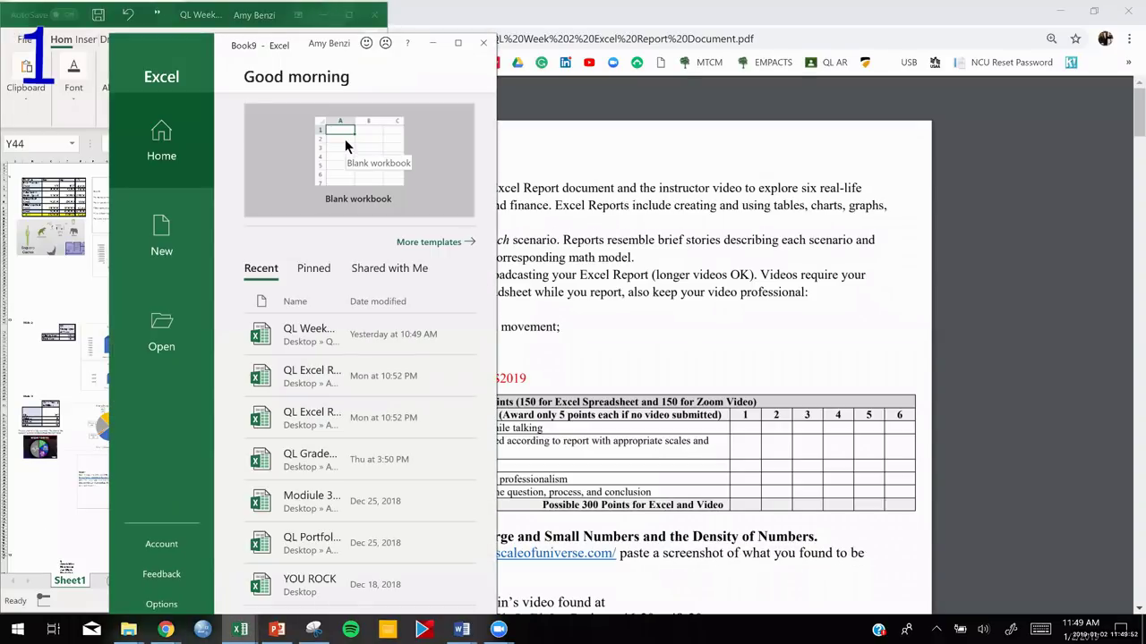
{"action": "left_click", "coordinate": [345, 142]}
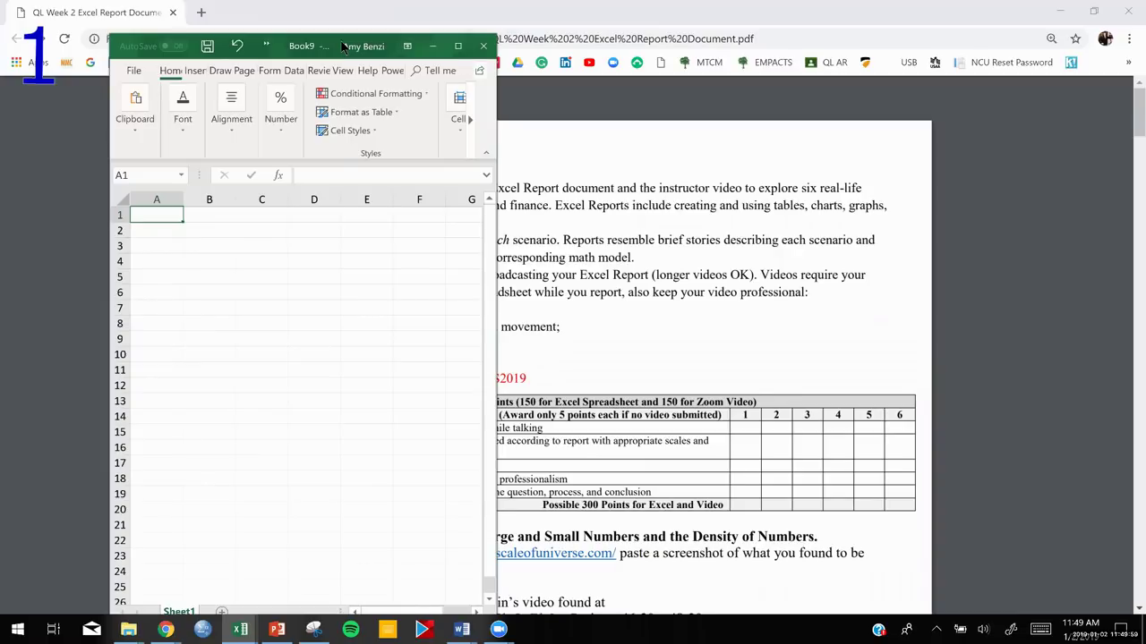
Resize and arrange the blank workbook and the browser showing the PDF instructions so they sit side by side
{"action": "left_click_drag", "start_coordinate": [346, 46], "coordinate": [984, 18]}
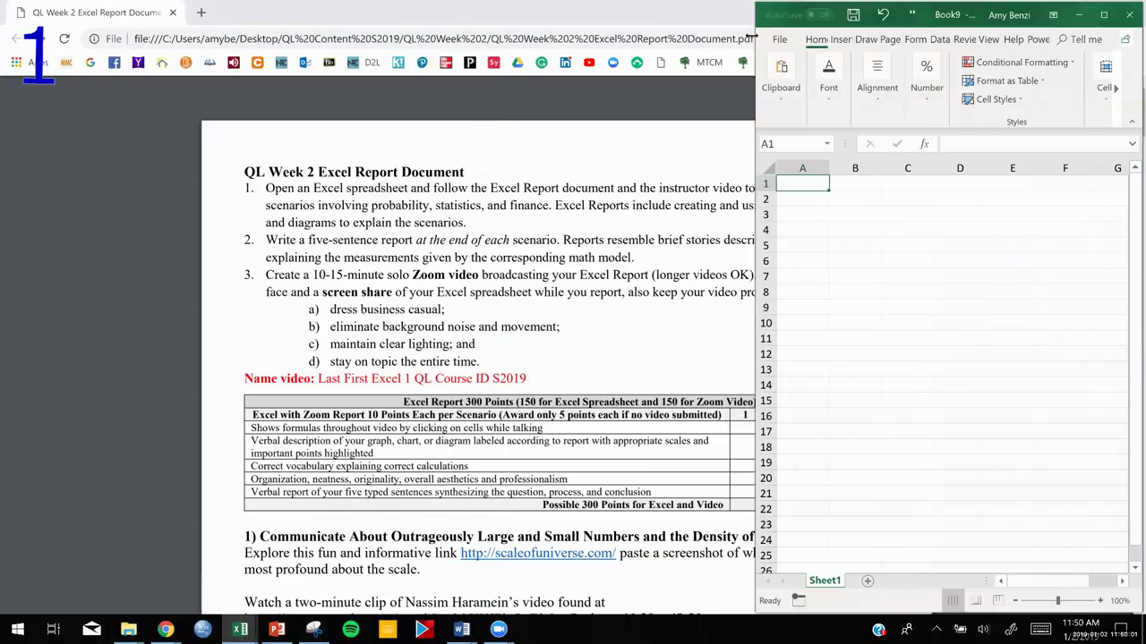
{"action": "left_click_drag", "start_coordinate": [752, 36], "coordinate": [499, 21]}
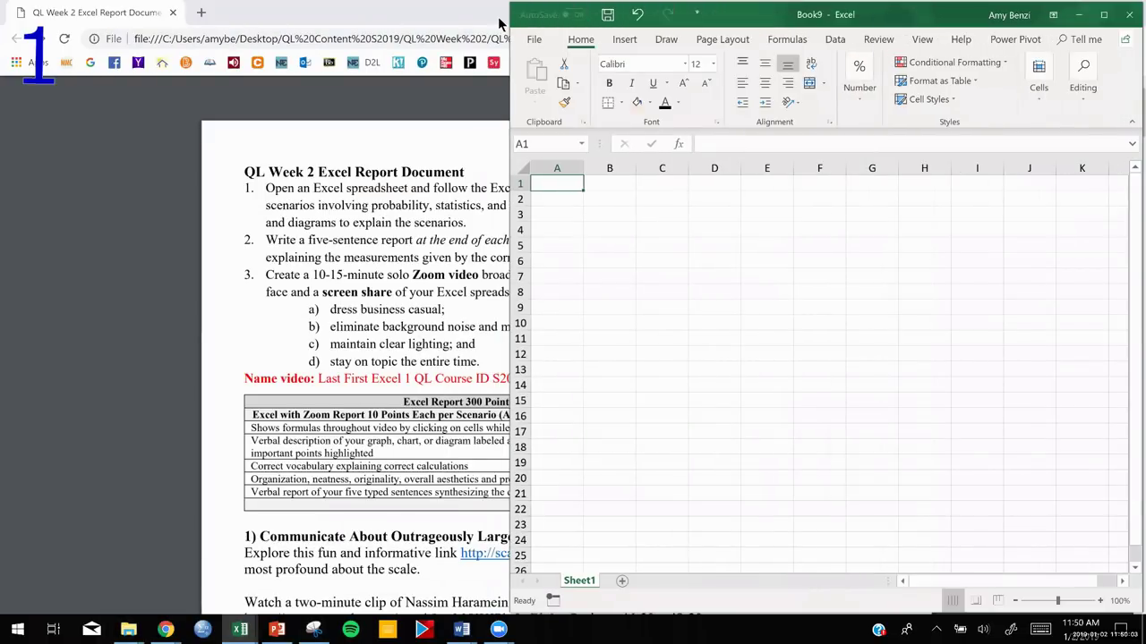
{"action": "left_click", "coordinate": [501, 20]}
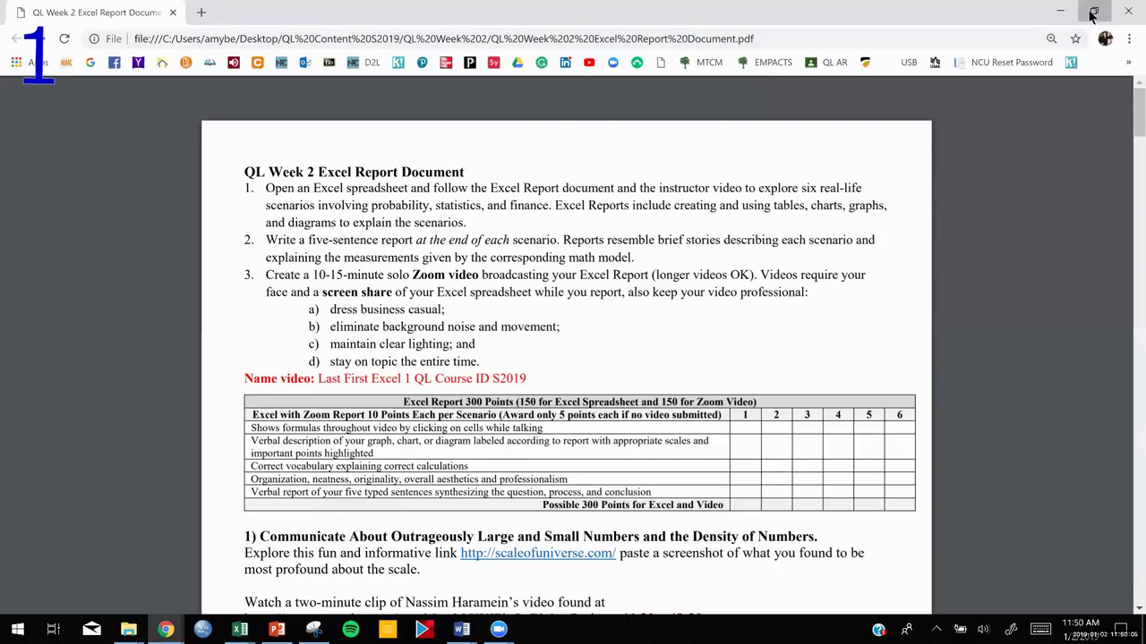
{"action": "left_click", "coordinate": [1089, 11]}
{"action": "left_click_drag", "start_coordinate": [510, 114], "coordinate": [480, 109]}
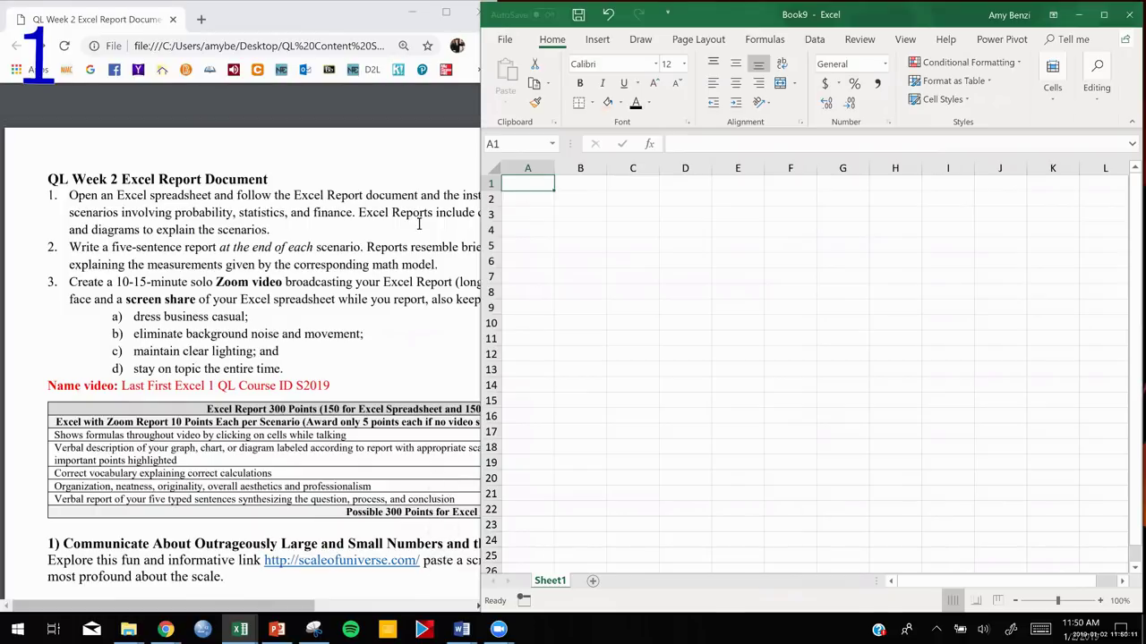
{"action": "left_click_drag", "start_coordinate": [480, 240], "coordinate": [514, 240]}
{"action": "left_click", "coordinate": [547, 235]}
{"action": "left_click_drag", "start_coordinate": [703, 18], "coordinate": [717, 16]}
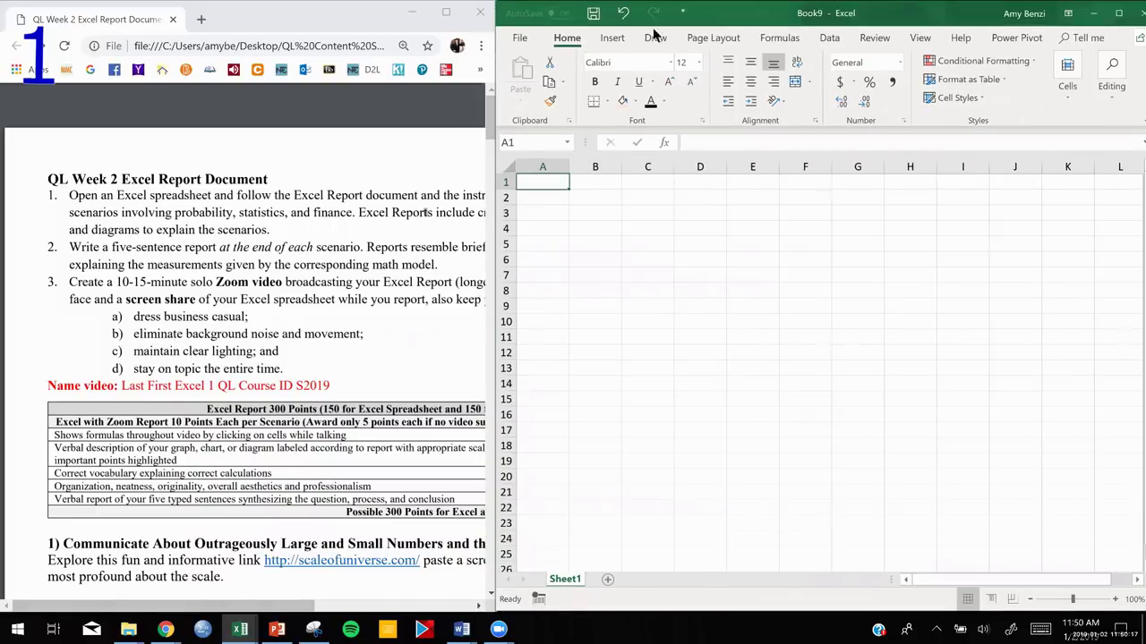
Start saving the workbook as a new file on this PC in the Desktop folder AAAQLS2019
{"action": "left_click", "coordinate": [520, 39]}
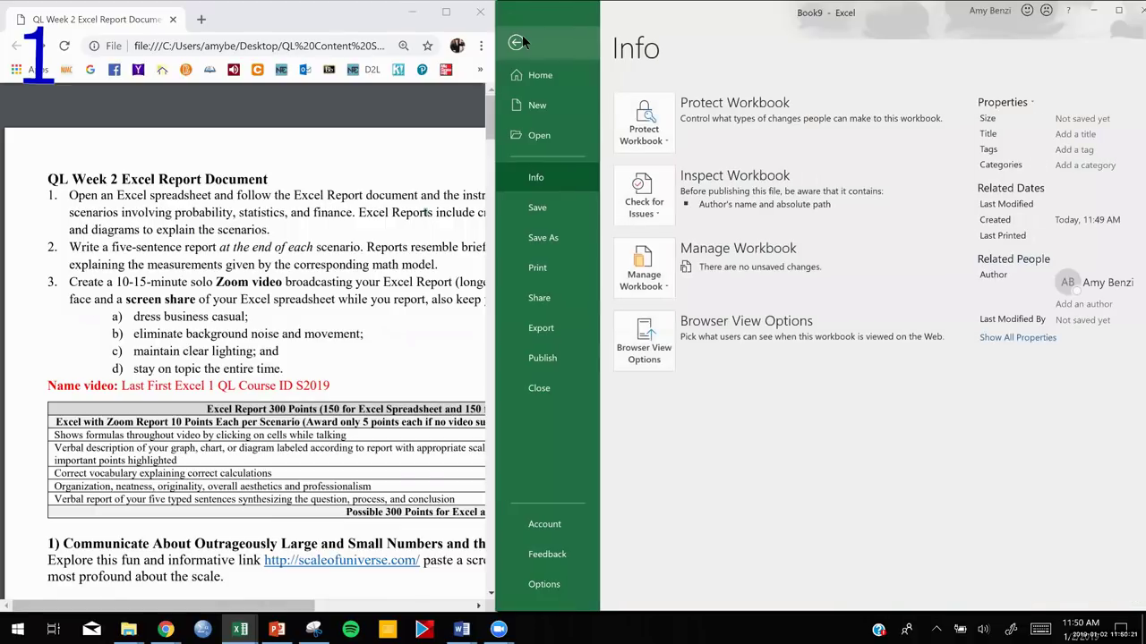
{"action": "left_click", "coordinate": [557, 240]}
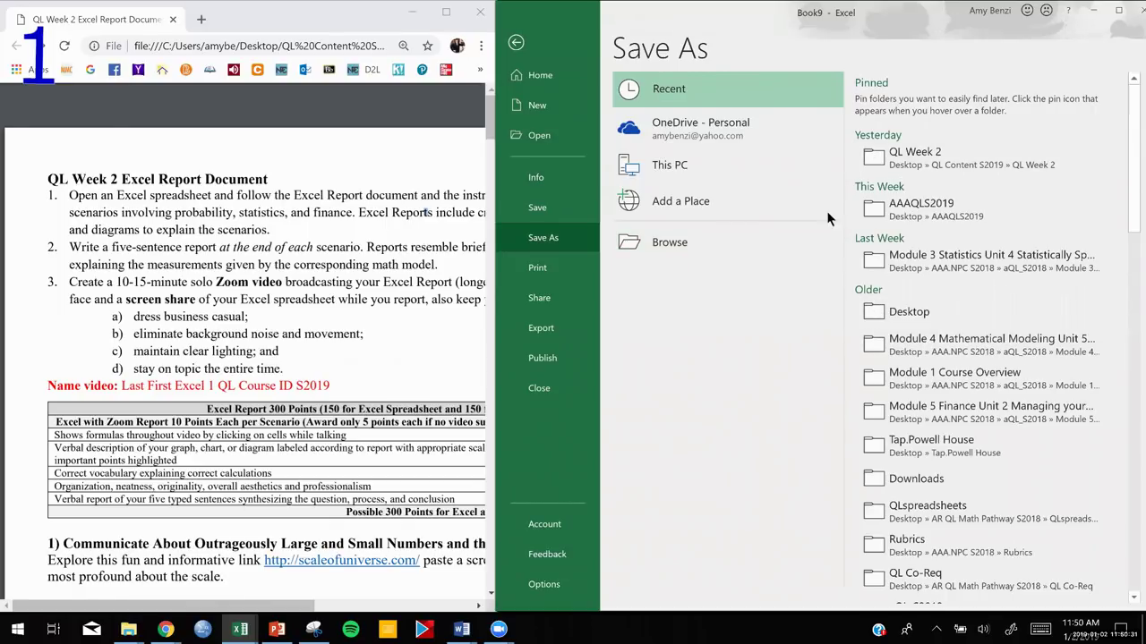
{"action": "left_click", "coordinate": [663, 170]}
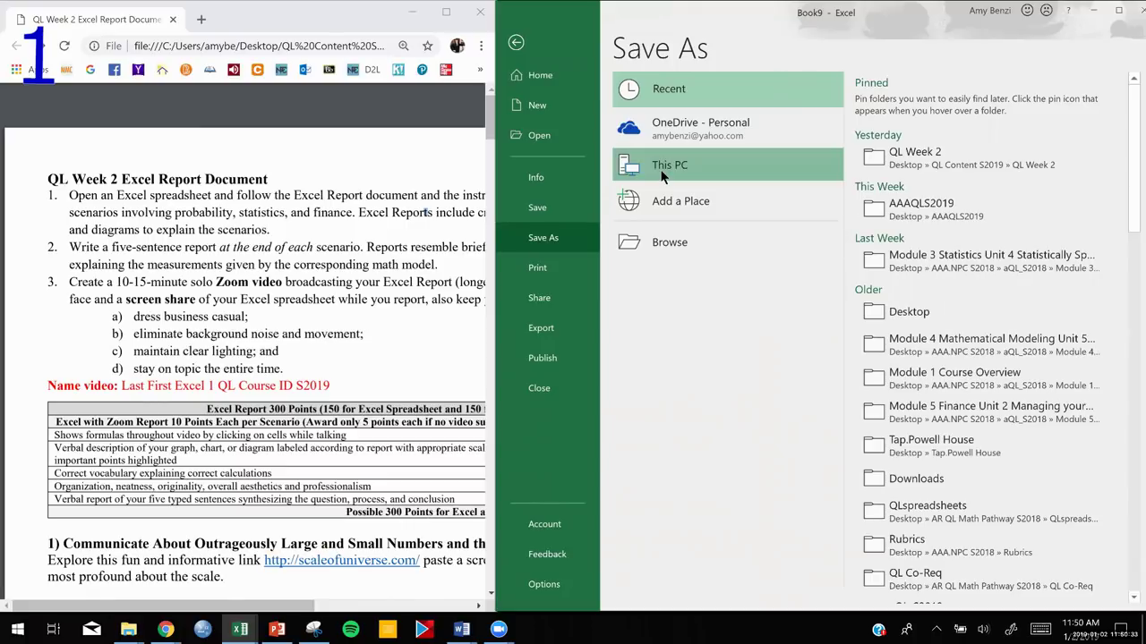
{"action": "left_click", "coordinate": [663, 170]}
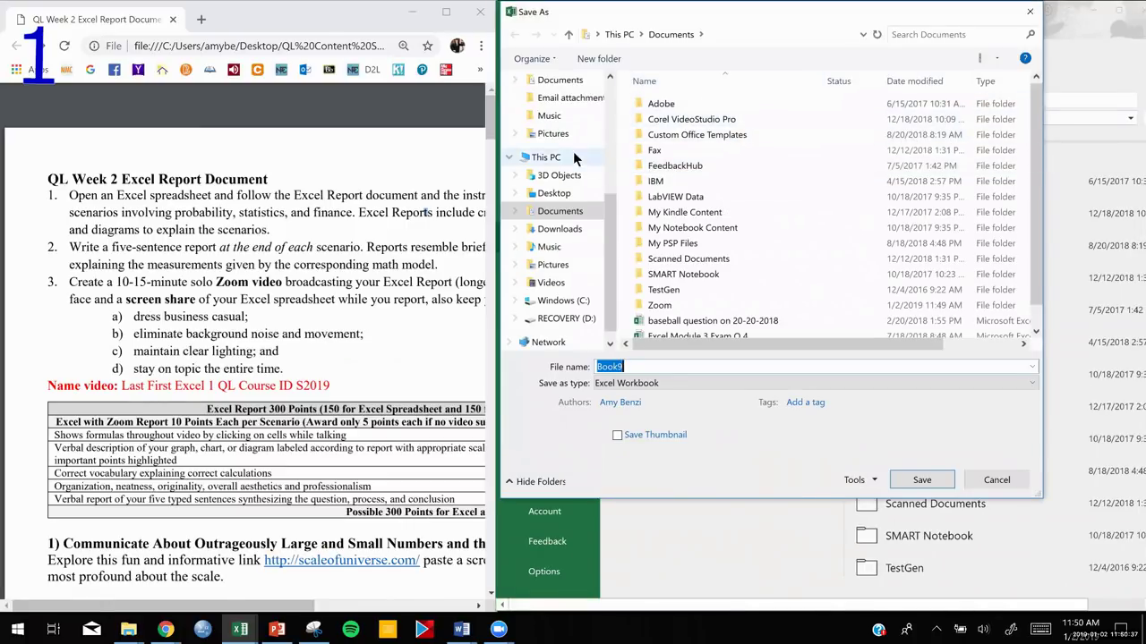
{"action": "left_click", "coordinate": [553, 195]}
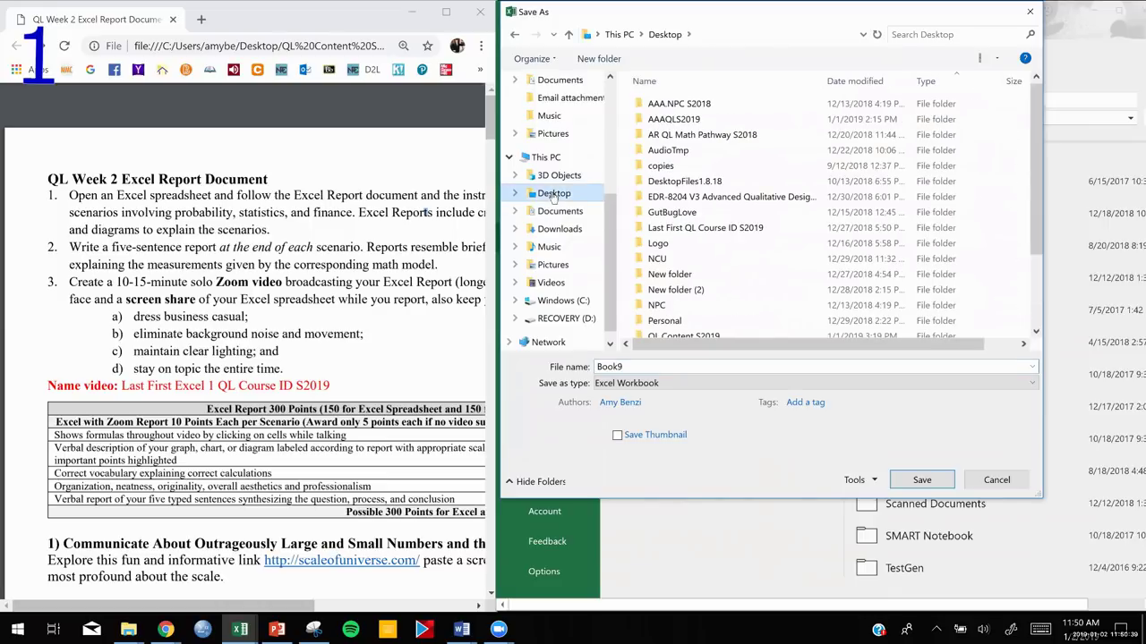
{"action": "double_click", "coordinate": [652, 122]}
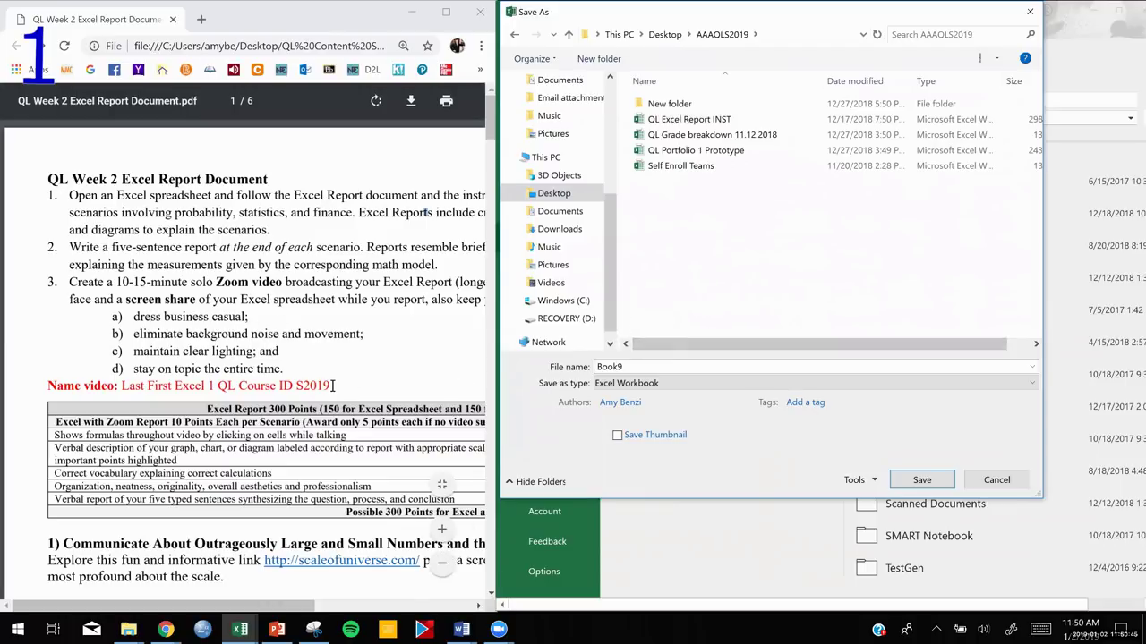
Copy the red video name from the PDF and try to save the workbook as "Last First Excel 1 QL Course ID S2019"
{"action": "left_click_drag", "start_coordinate": [333, 386], "coordinate": [120, 386]}
{"action": "key", "text": "ctrl+c"}
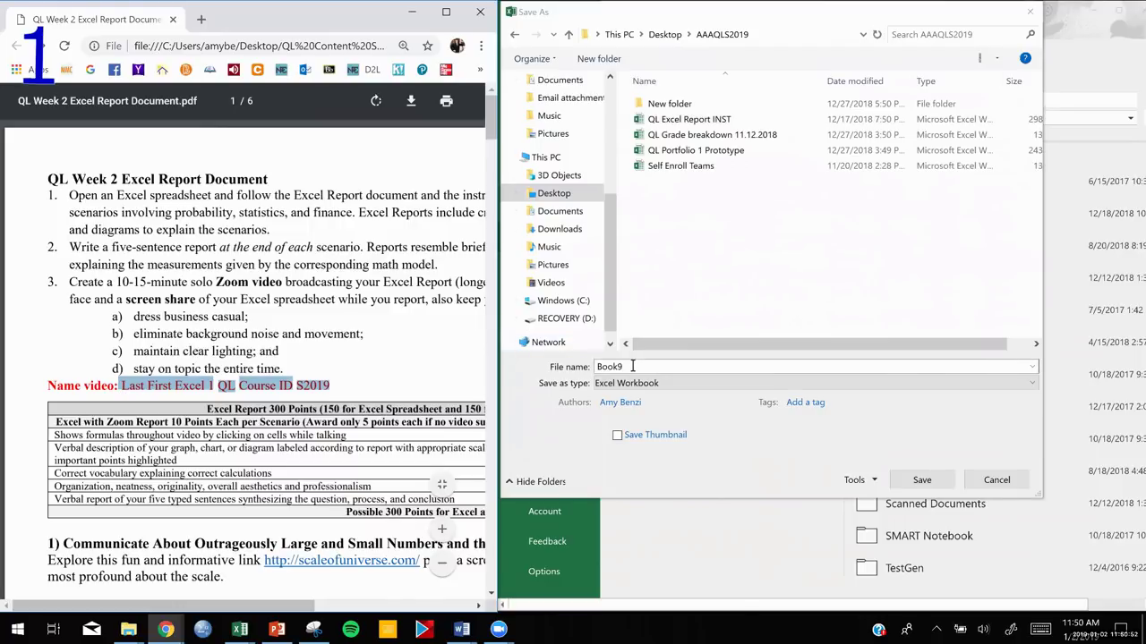
{"action": "left_click", "coordinate": [583, 364]}
{"action": "key", "text": "ctrl+v"}
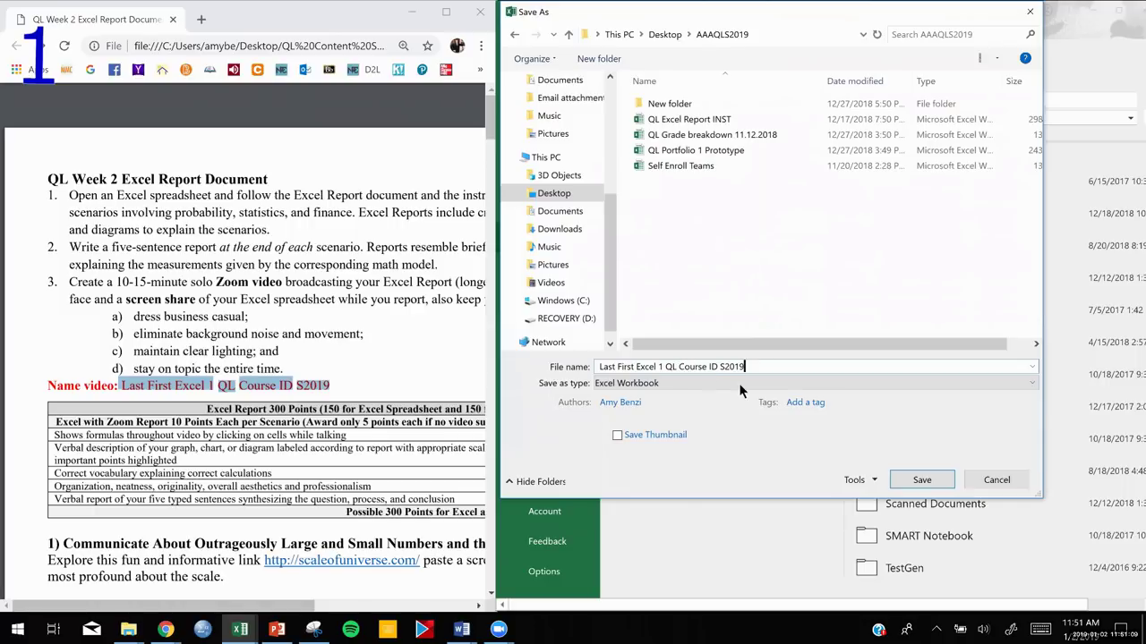
{"action": "left_click", "coordinate": [917, 480]}
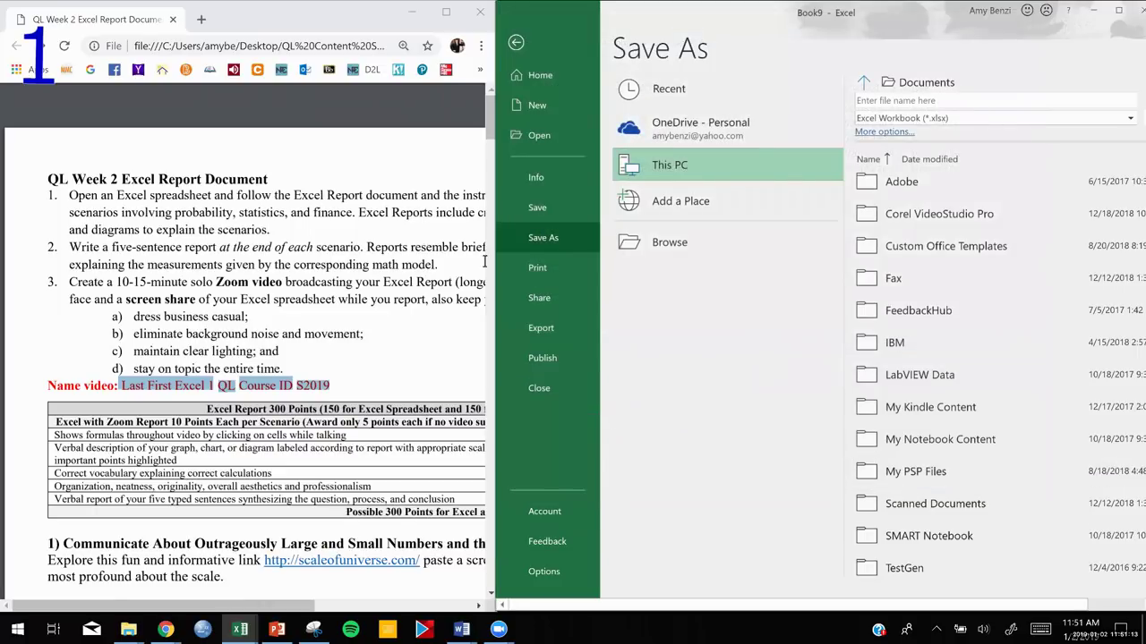
Paste the title "Last First Excel 1 QL Course ID S2019" into cell A1 and enter "1)" in cell A7
{"action": "left_click", "coordinate": [515, 44]}
{"action": "double_click", "coordinate": [547, 180]}
{"action": "key", "text": "ctrl+v"}
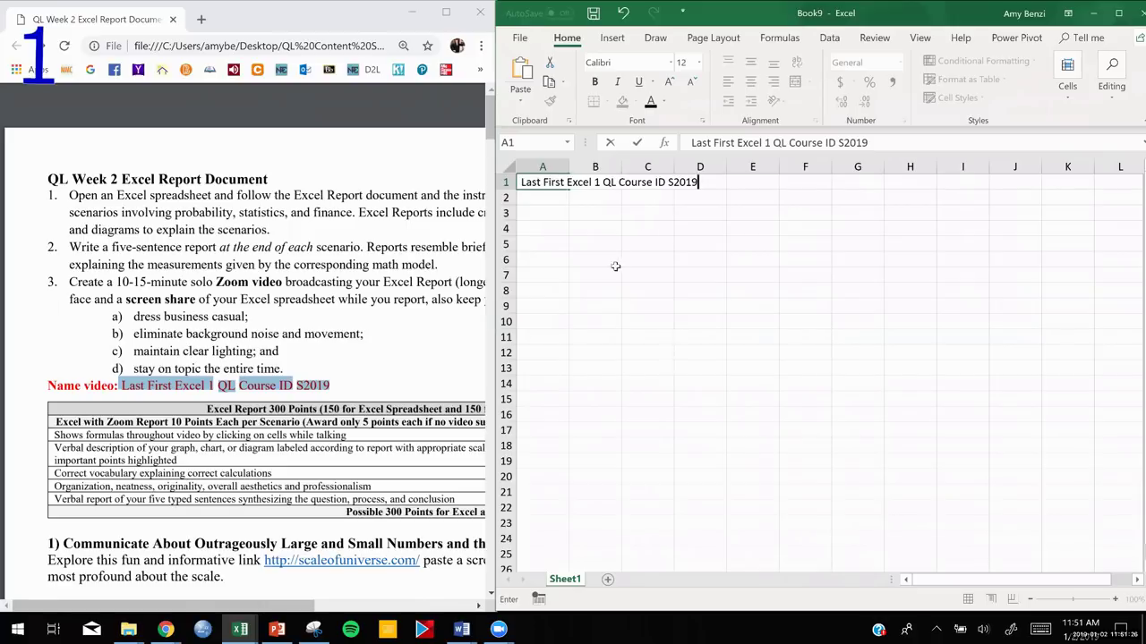
{"action": "double_click", "coordinate": [537, 276]}
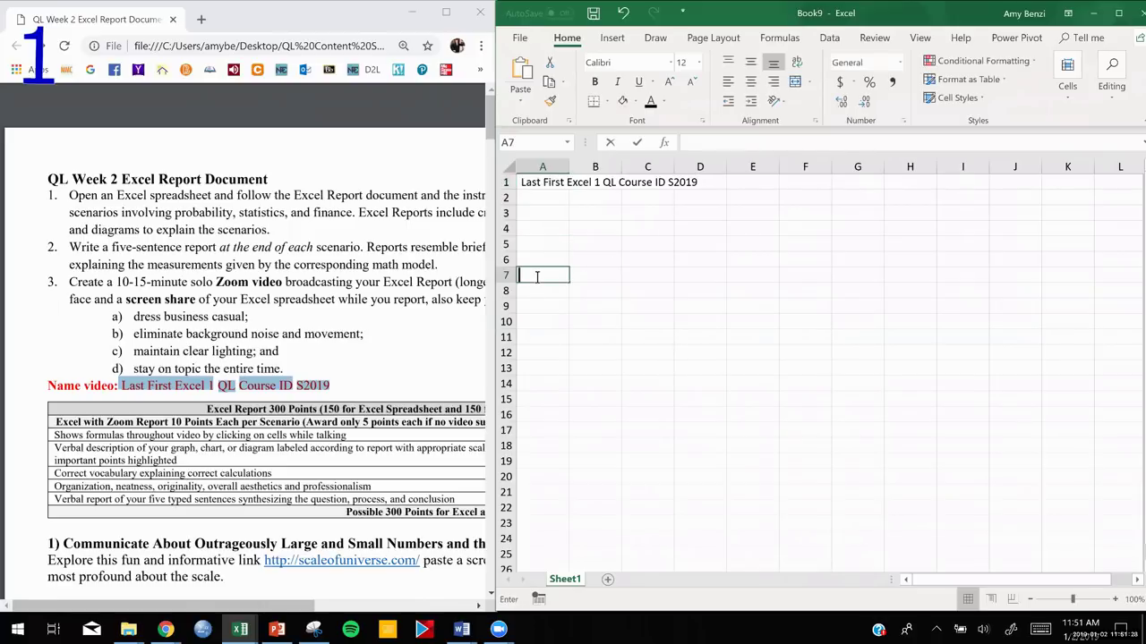
{"action": "type", "text": "1)"}
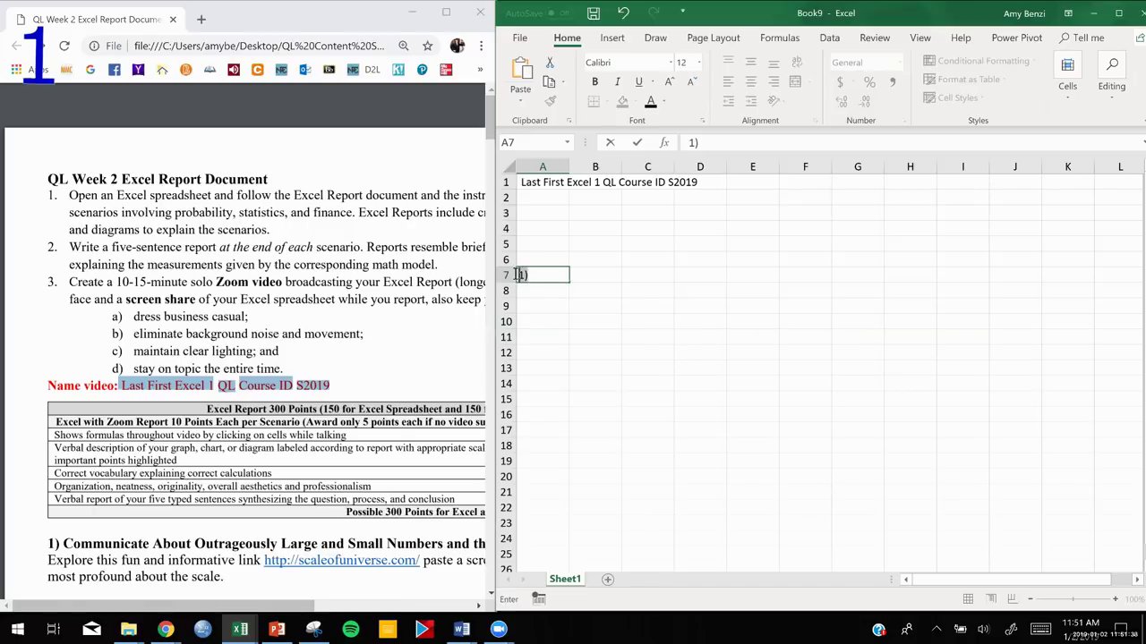
{"action": "left_click", "coordinate": [524, 305]}
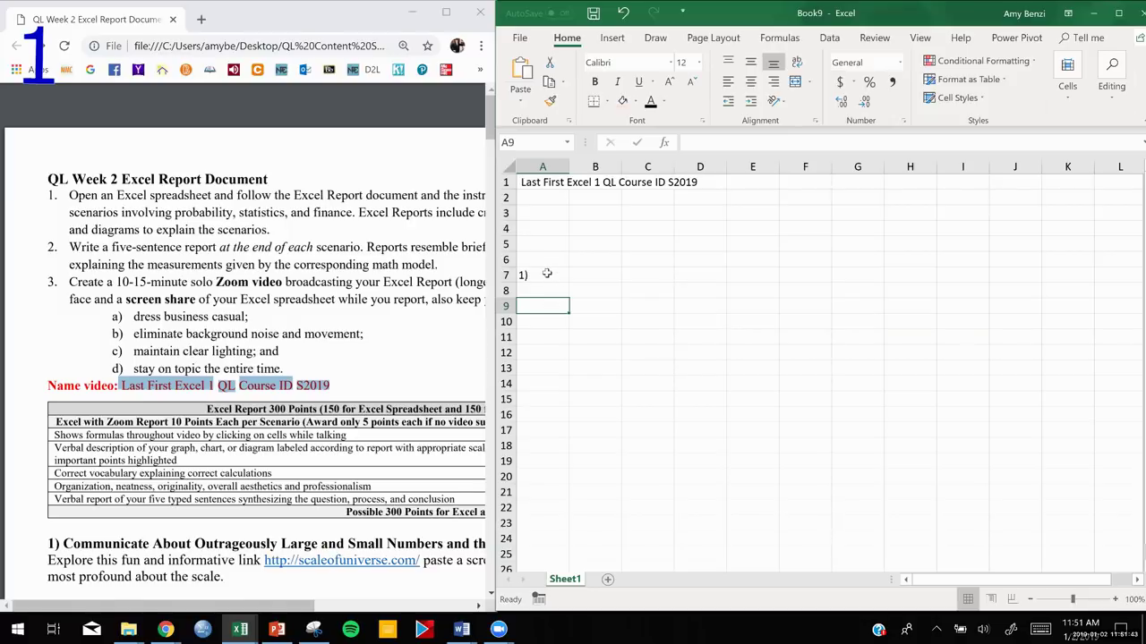
Format the "1)" label in cell A7 as bold with font size 18
{"action": "left_click", "coordinate": [546, 274]}
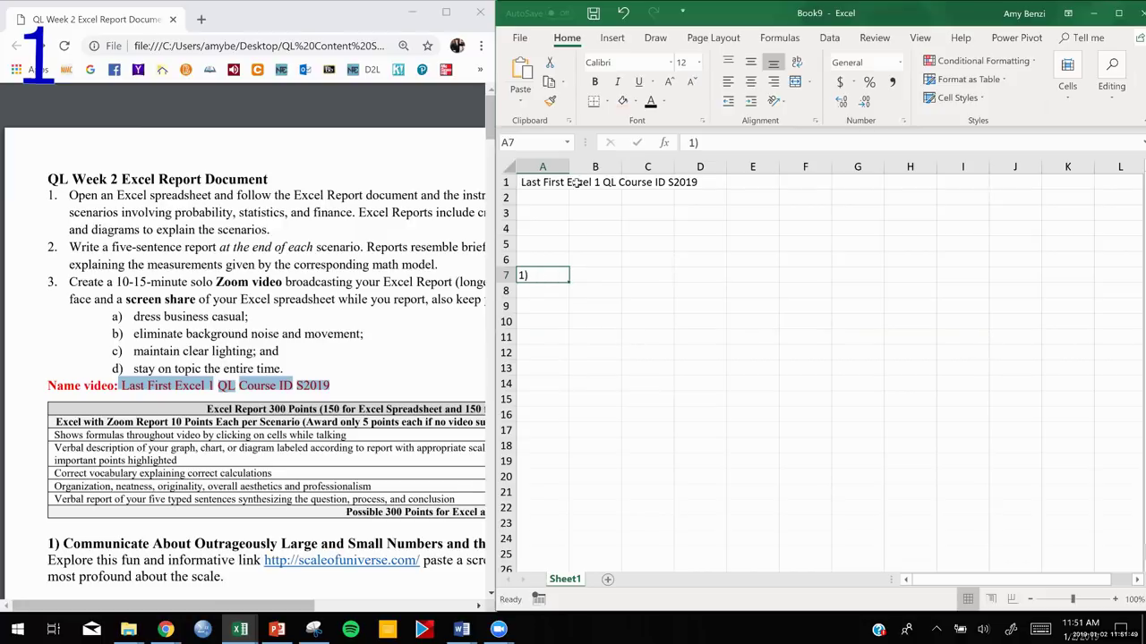
{"action": "left_click", "coordinate": [593, 83]}
{"action": "left_click", "coordinate": [698, 63]}
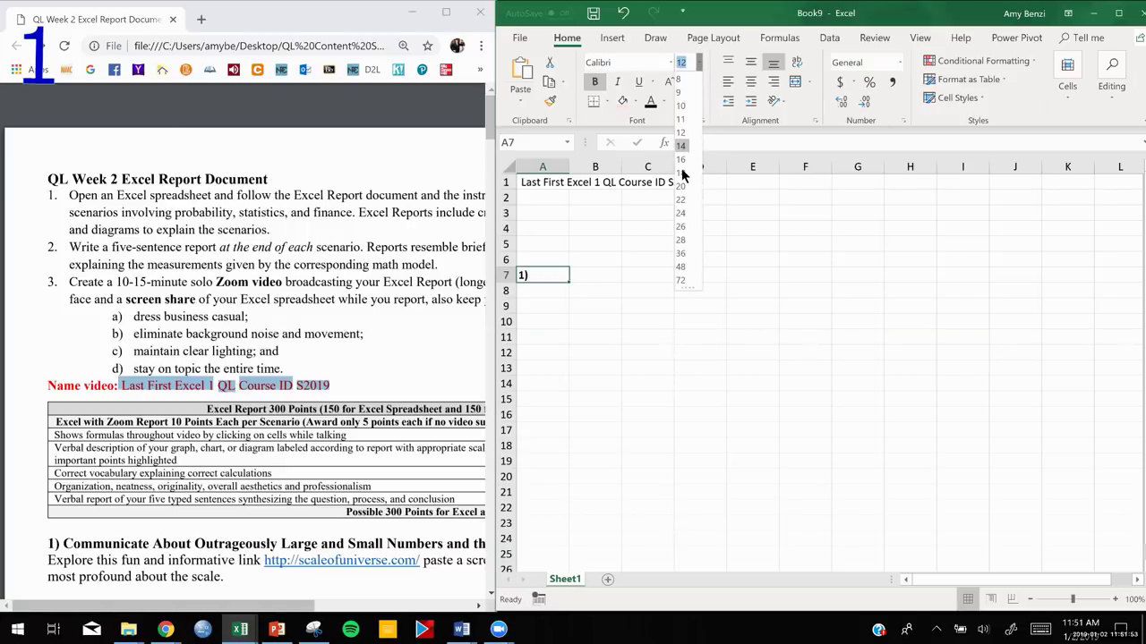
{"action": "left_click", "coordinate": [681, 173]}
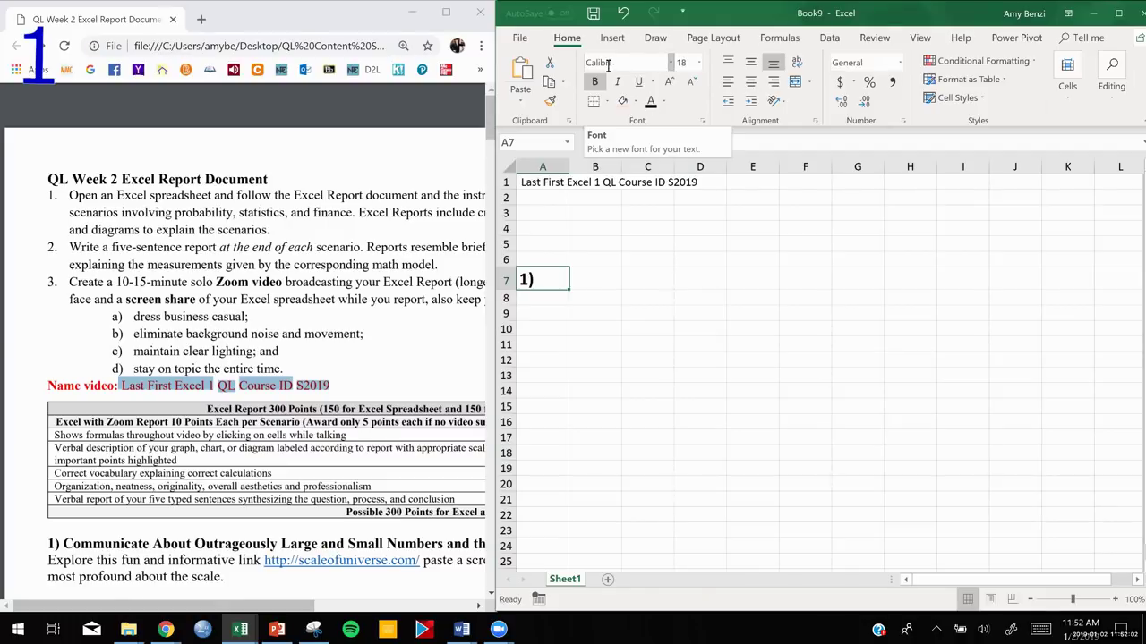
Format the title in cell A1 as bold with font size 18
{"action": "left_click", "coordinate": [531, 182]}
{"action": "left_click", "coordinate": [595, 84]}
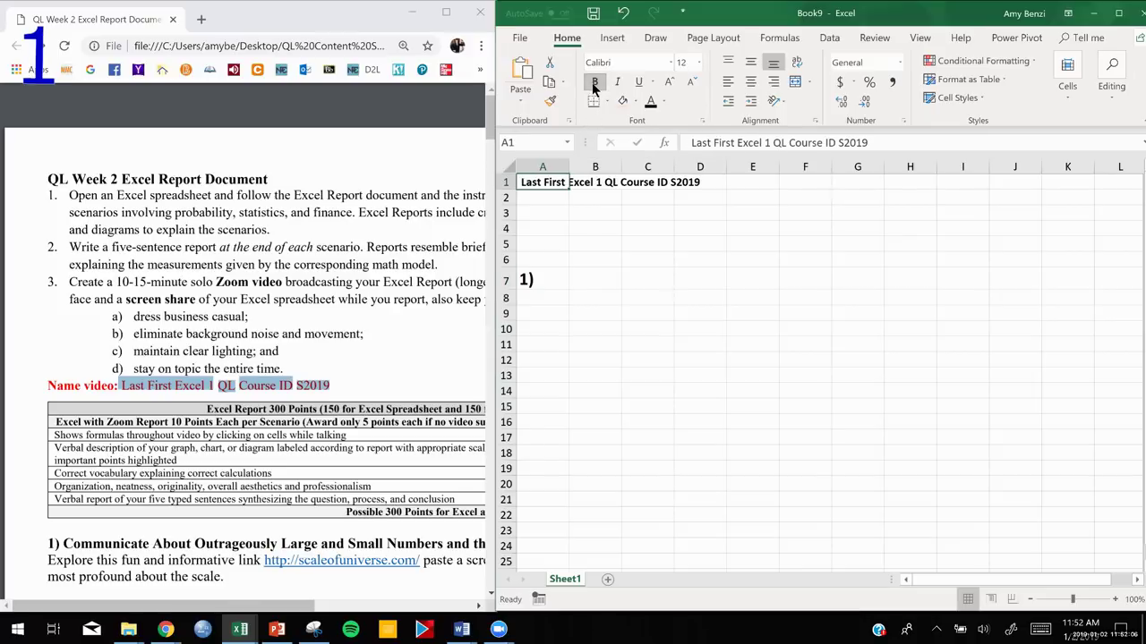
{"action": "left_click", "coordinate": [699, 62]}
{"action": "left_click", "coordinate": [688, 164]}
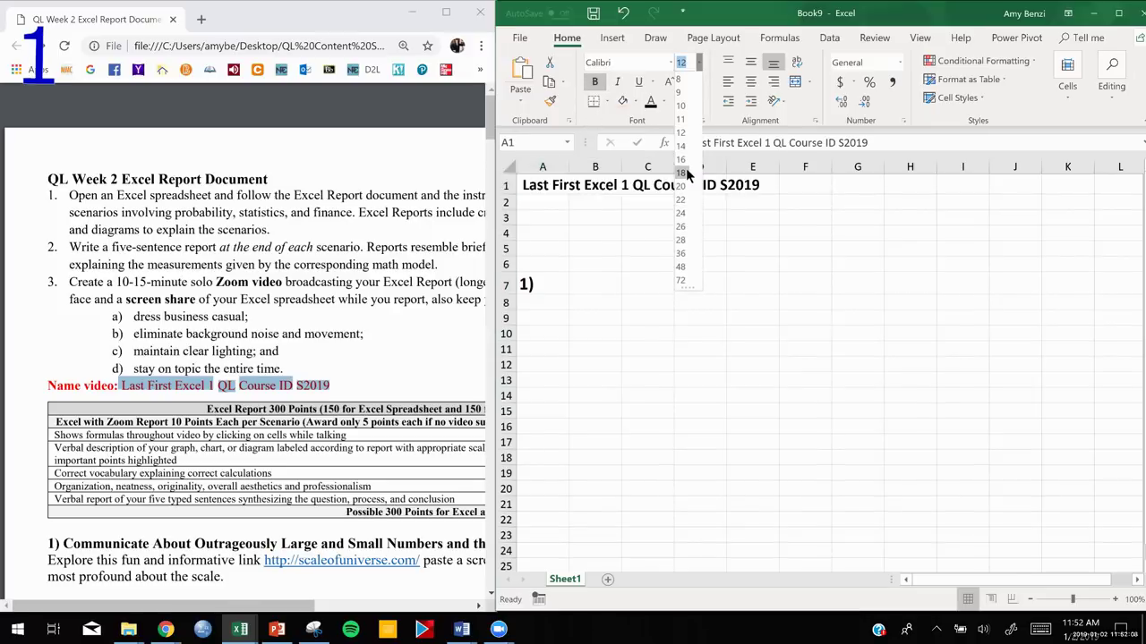
{"action": "left_click", "coordinate": [694, 319]}
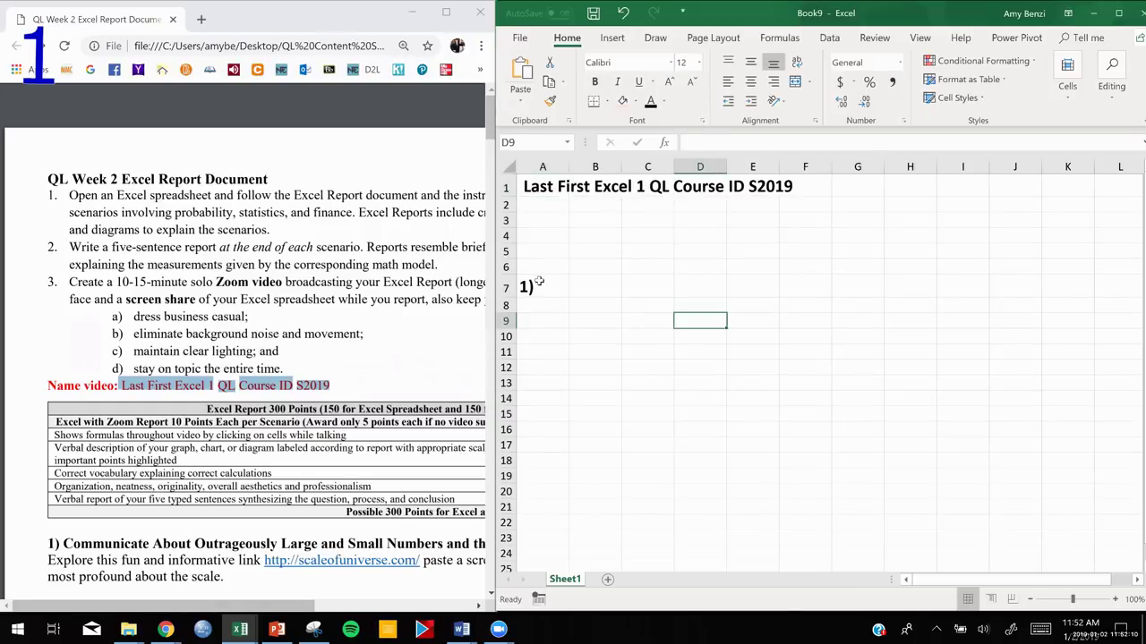
Open the scaleofuniverse.com link from scenario 1 of the PDF and maximize the browser window
{"action": "left_click", "coordinate": [386, 357]}
{"action": "scroll", "coordinate": [386, 357], "scroll_direction": "down", "scroll_amount": 5}
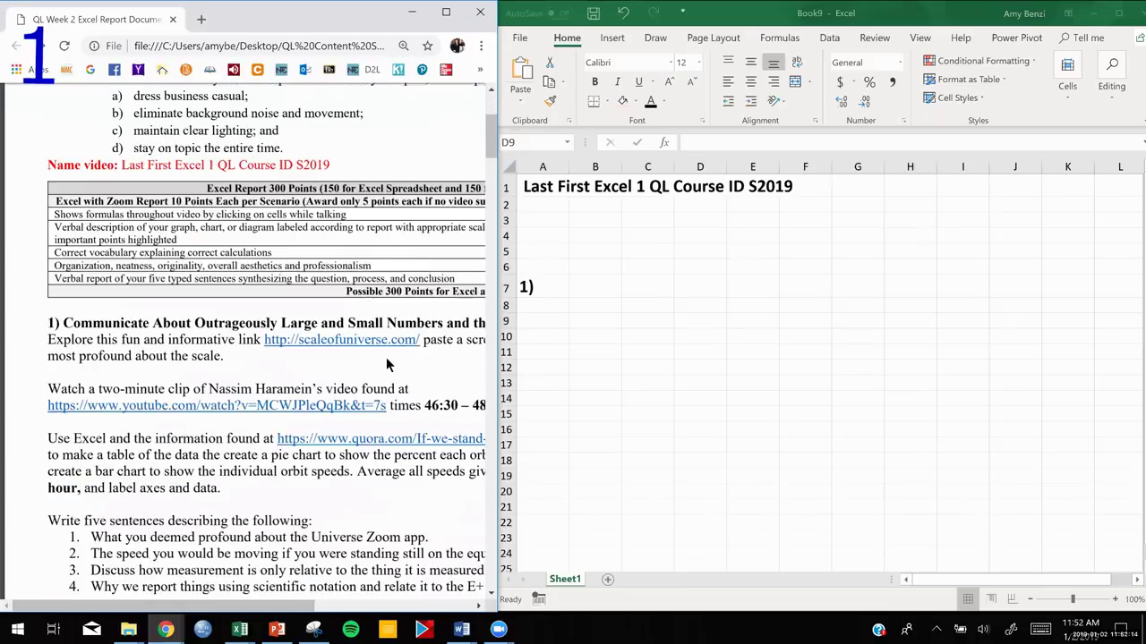
{"action": "scroll", "coordinate": [387, 362], "scroll_direction": "down", "scroll_amount": 4}
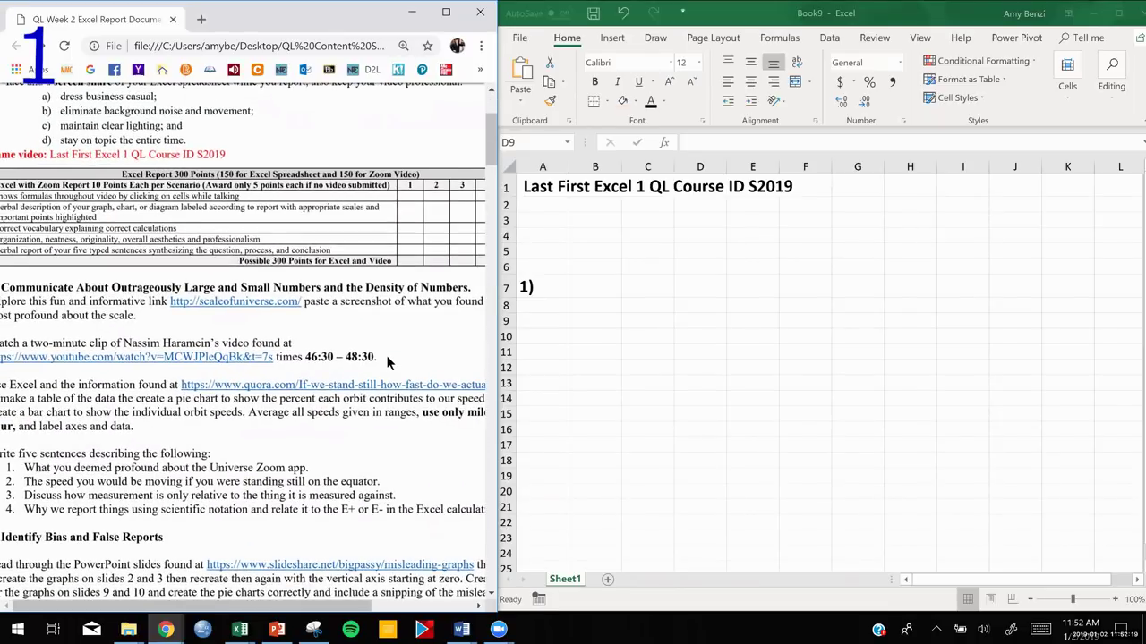
{"action": "scroll", "coordinate": [388, 363], "scroll_direction": "up", "scroll_amount": 1}
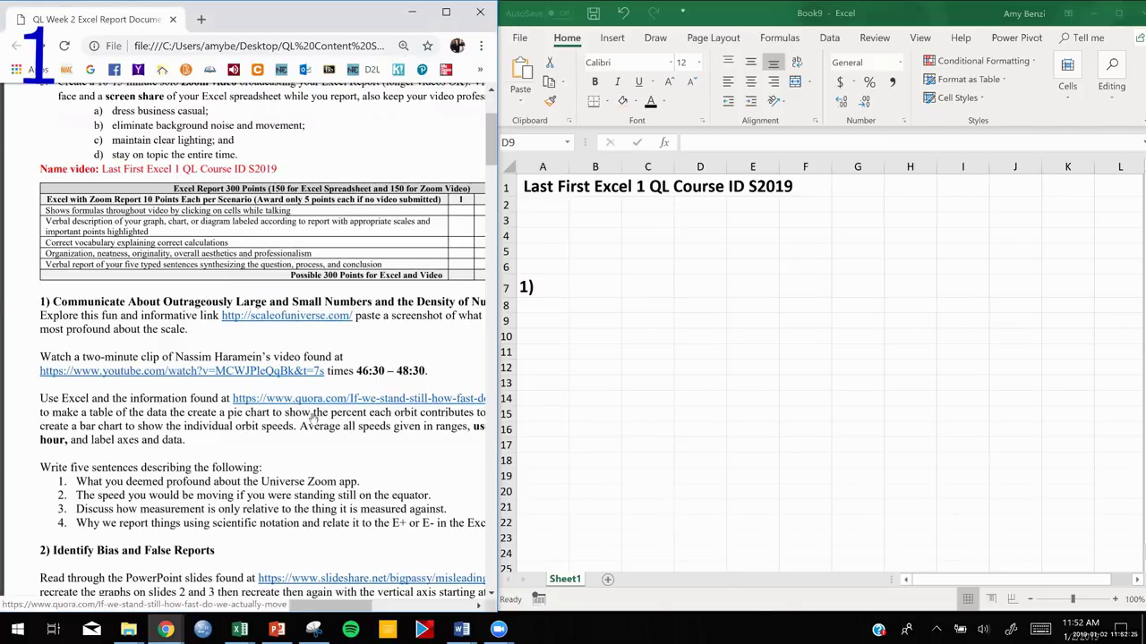
{"action": "scroll", "coordinate": [313, 416], "scroll_direction": "down", "scroll_amount": 1}
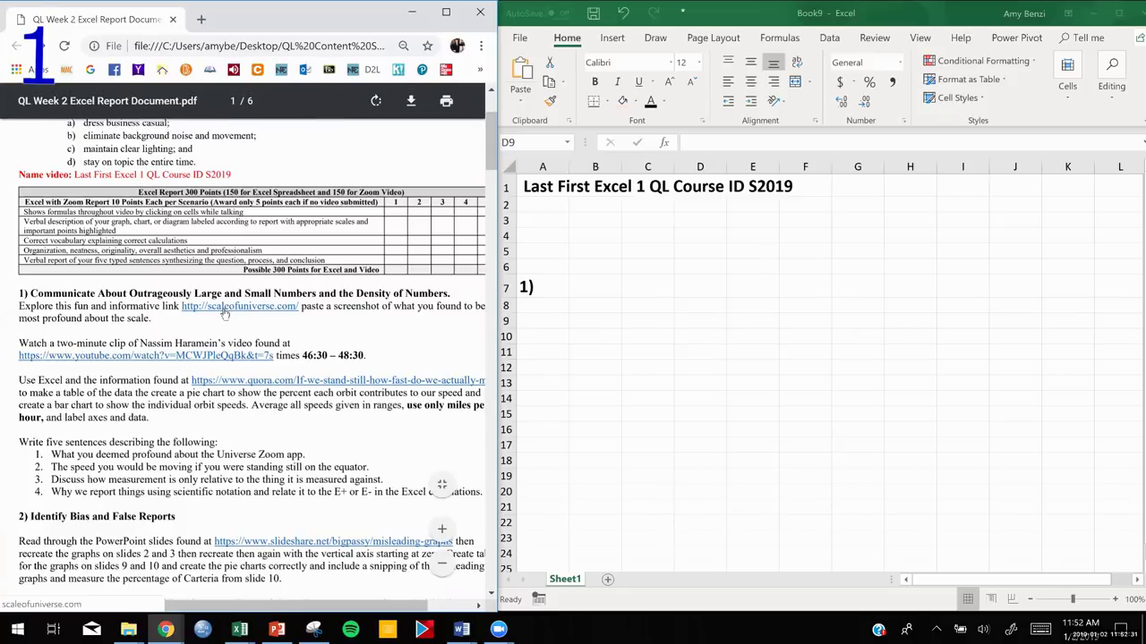
{"action": "left_click", "coordinate": [225, 309]}
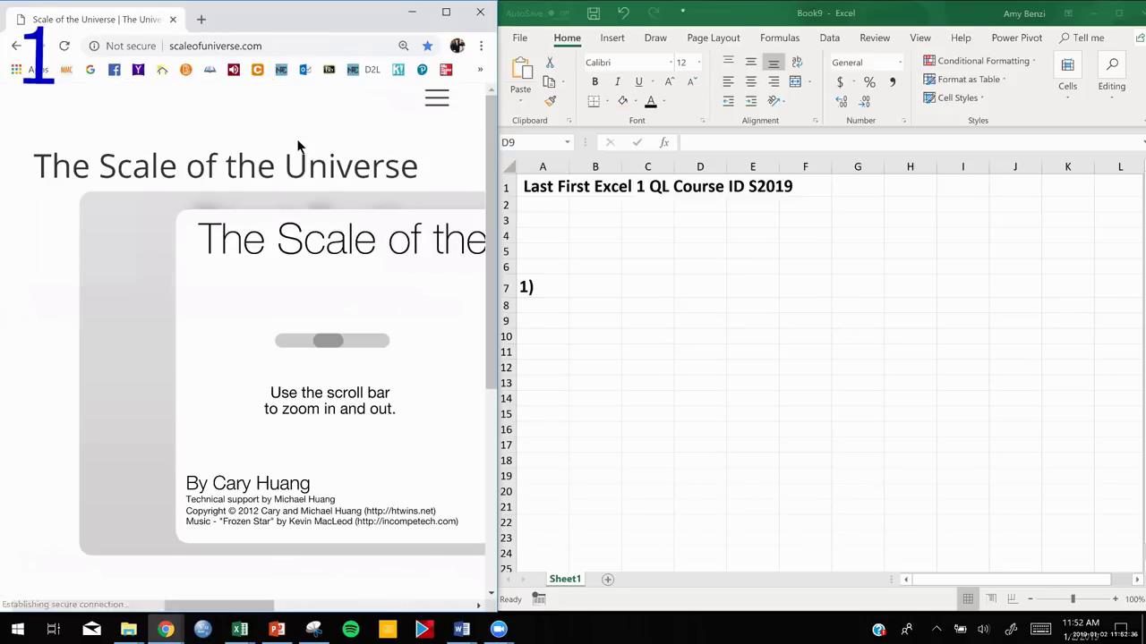
{"action": "left_click", "coordinate": [445, 14]}
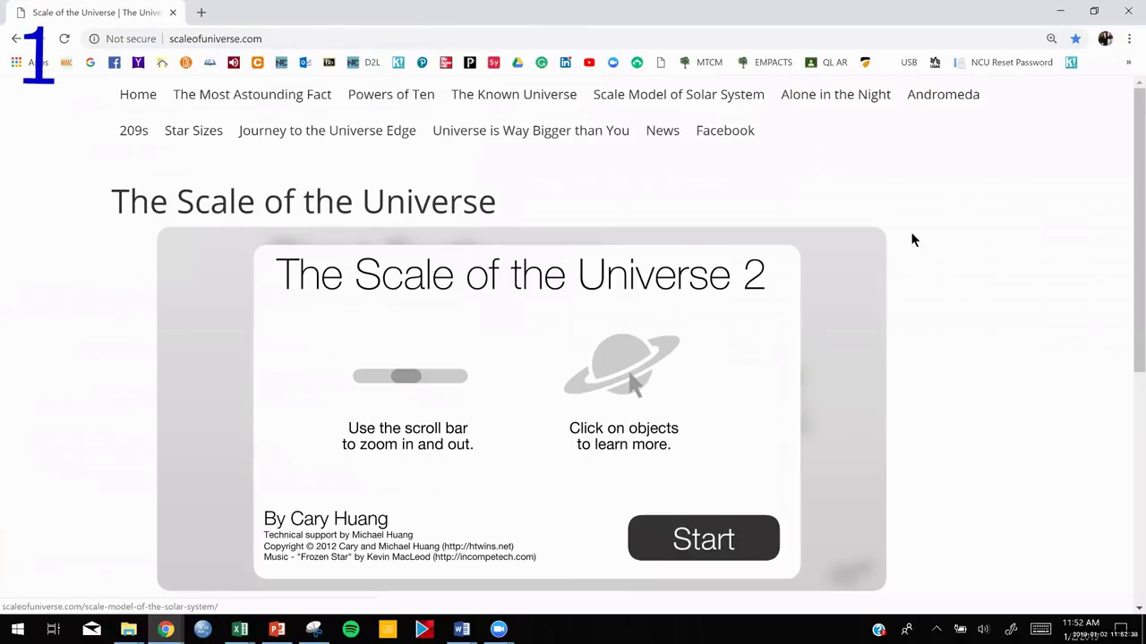
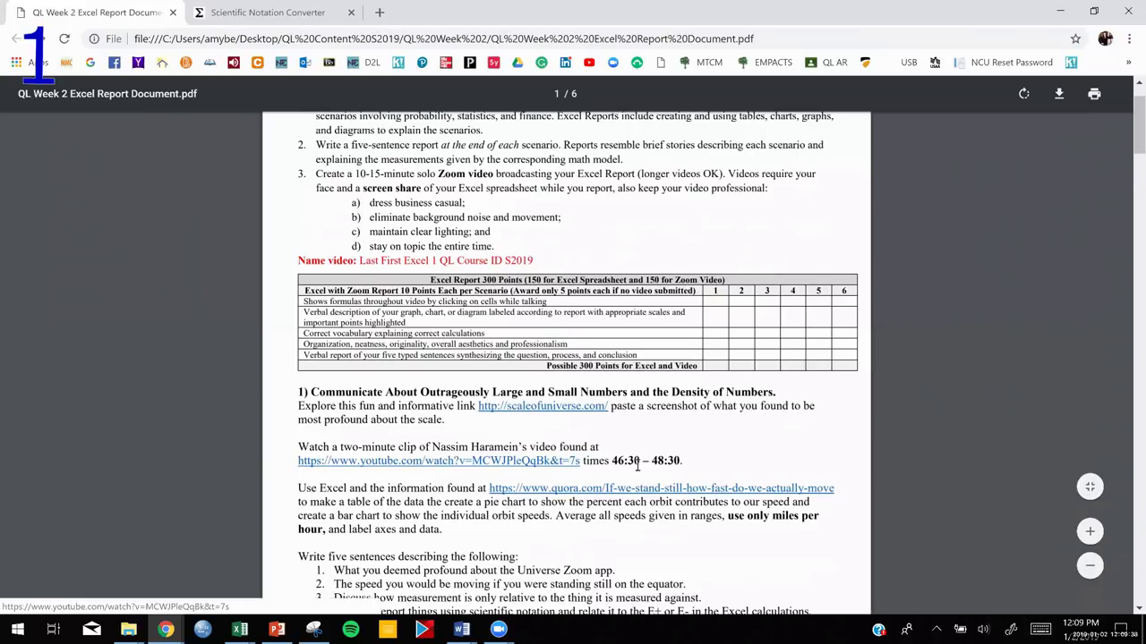
Open the YouTube link from scenario 1 of the PDF, pause the video and move playback to about 46:33
{"action": "left_click", "coordinate": [546, 461]}
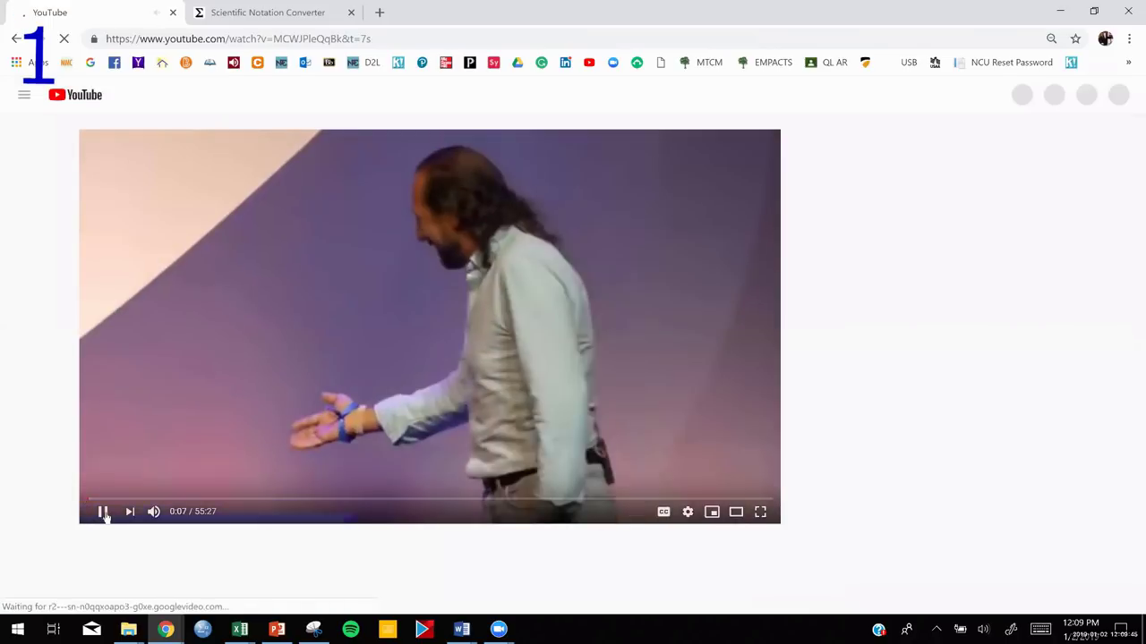
{"action": "left_click", "coordinate": [103, 512]}
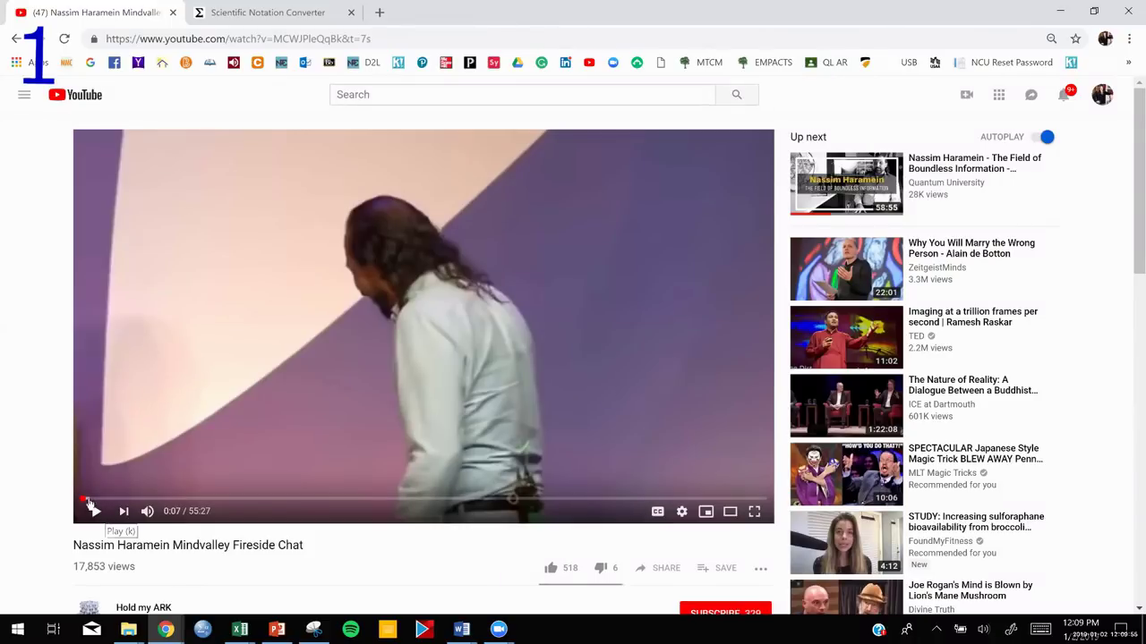
{"action": "left_click_drag", "start_coordinate": [135, 498], "coordinate": [657, 507]}
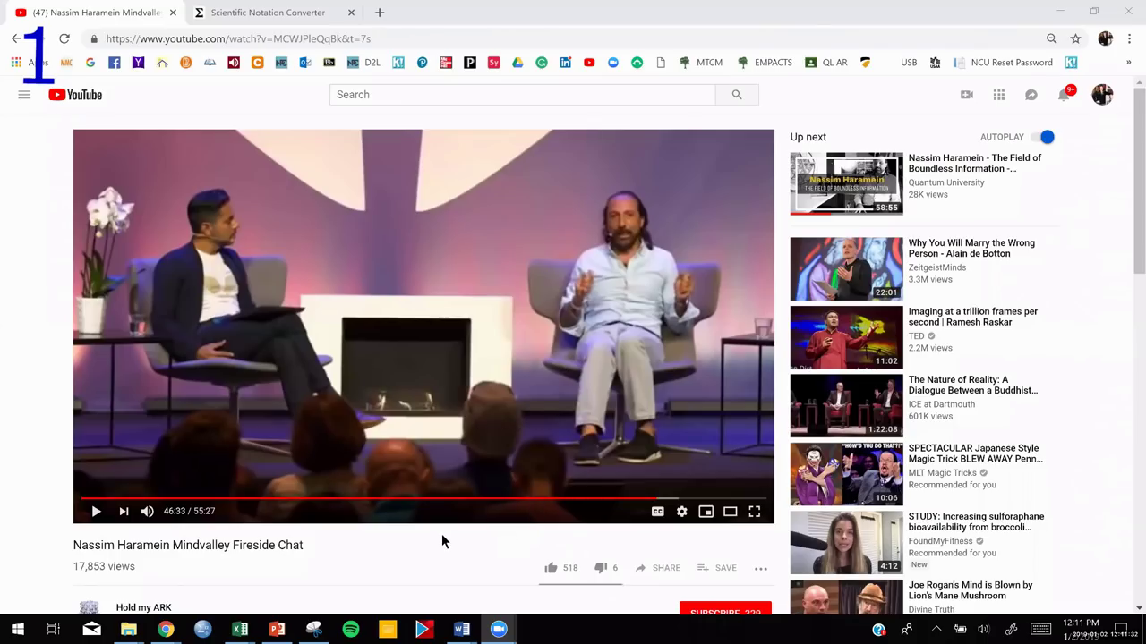
{"action": "left_click", "coordinate": [681, 514]}
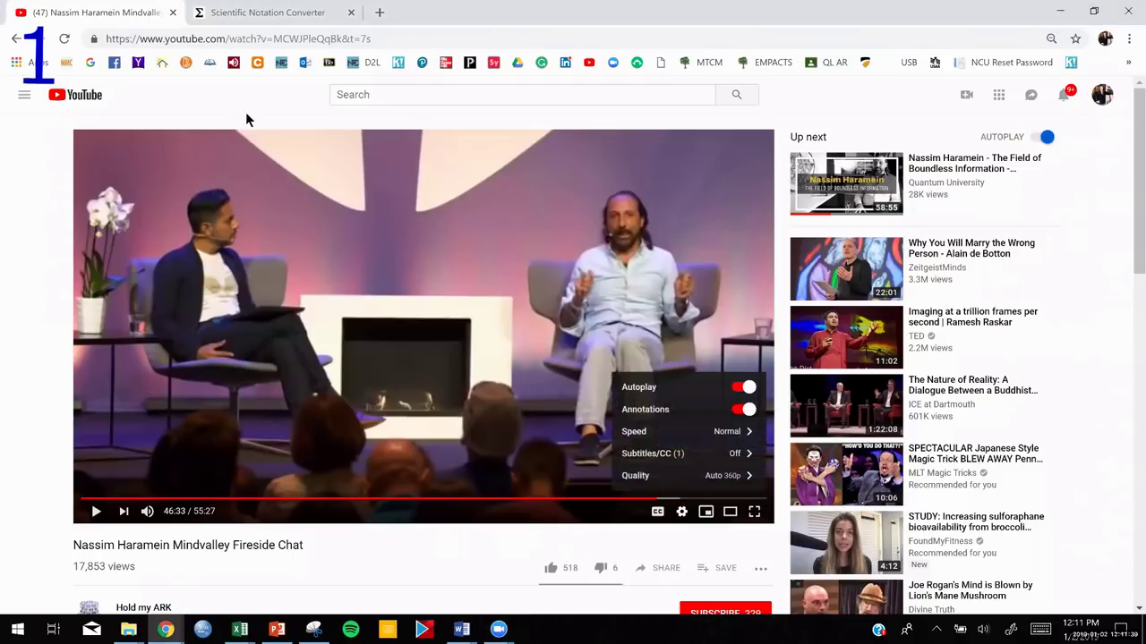
Return to the assignment PDF, open scenario 1's Quora link and find the answer listing the Earth, Solar System and galaxy speeds
{"action": "key", "text": "alt+Left"}
{"action": "scroll", "coordinate": [567, 348], "scroll_direction": "down", "scroll_amount": 3}
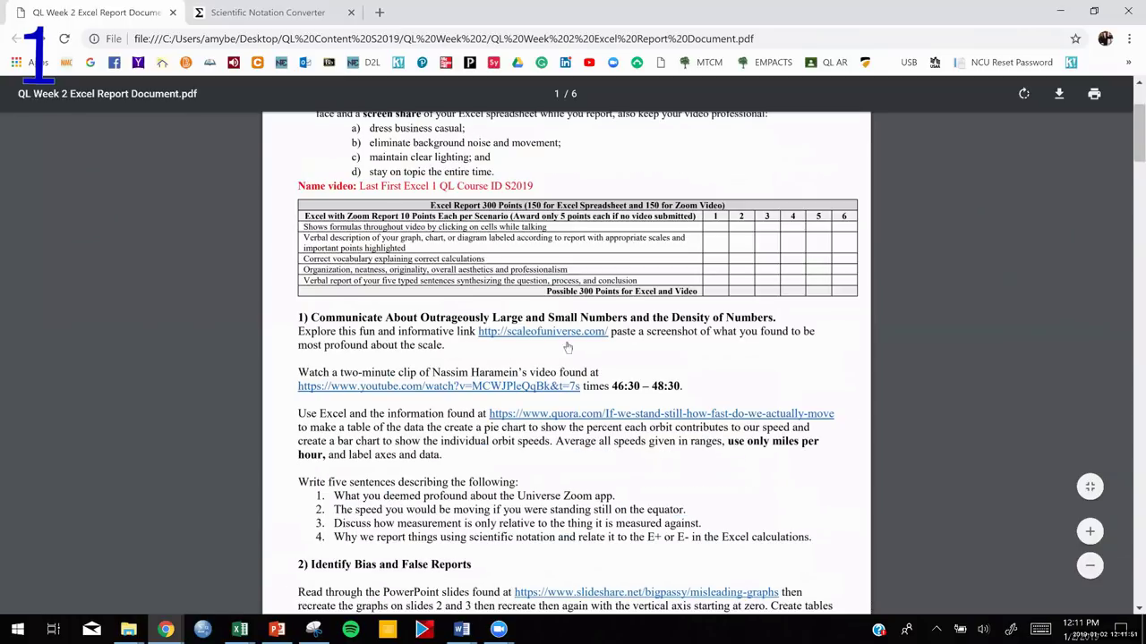
{"action": "left_click", "coordinate": [528, 417]}
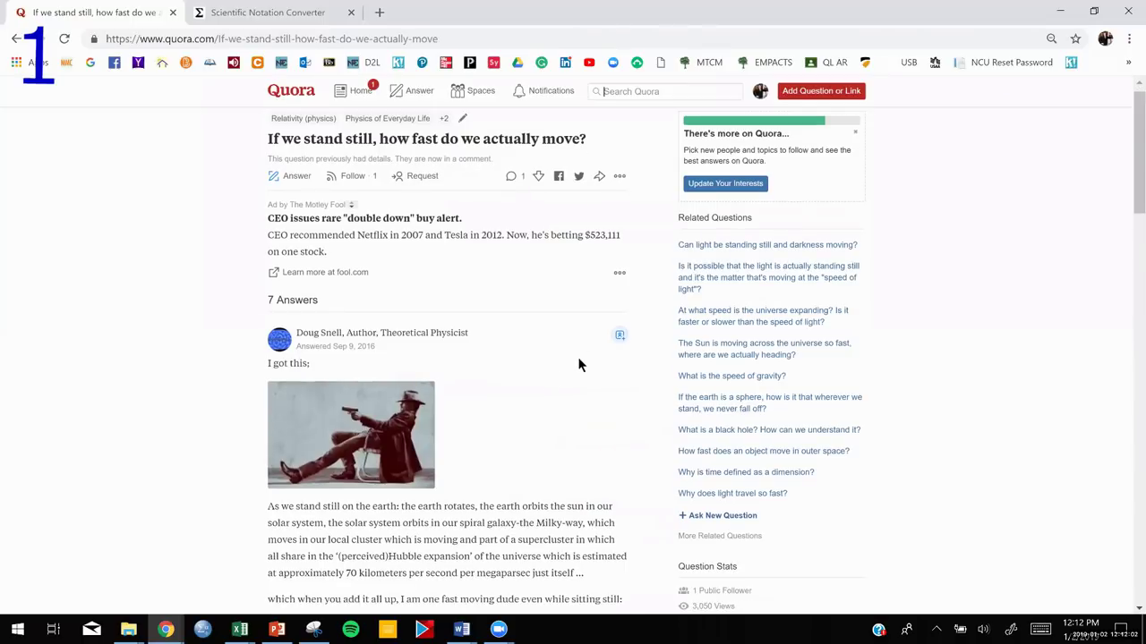
{"action": "scroll", "coordinate": [577, 364], "scroll_direction": "down", "scroll_amount": 15}
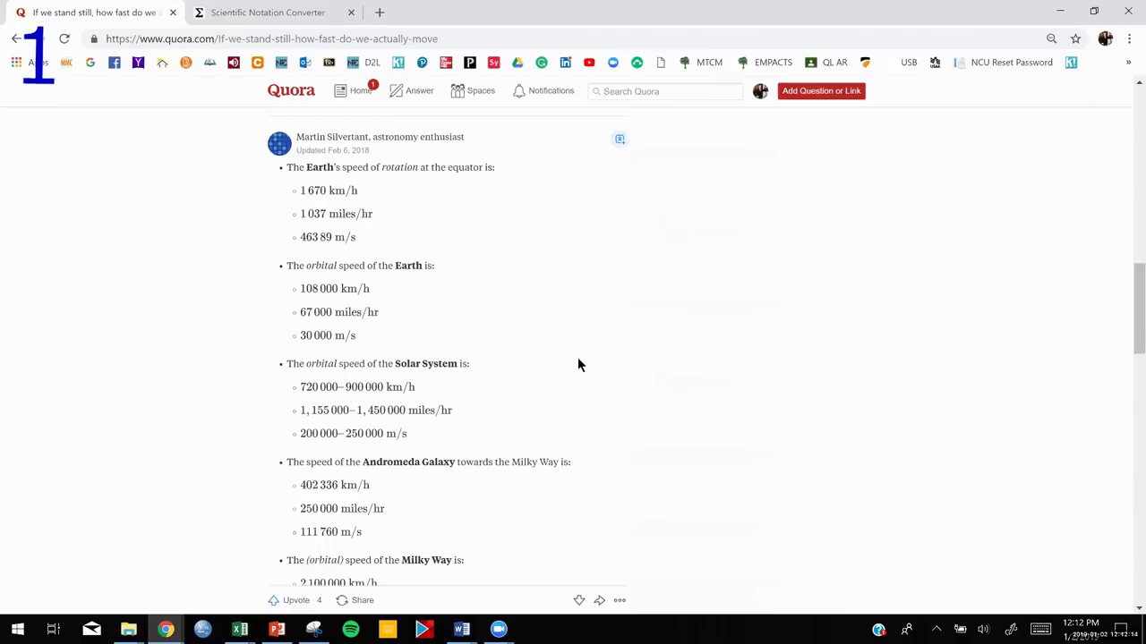
{"action": "scroll", "coordinate": [578, 365], "scroll_direction": "down", "scroll_amount": 1}
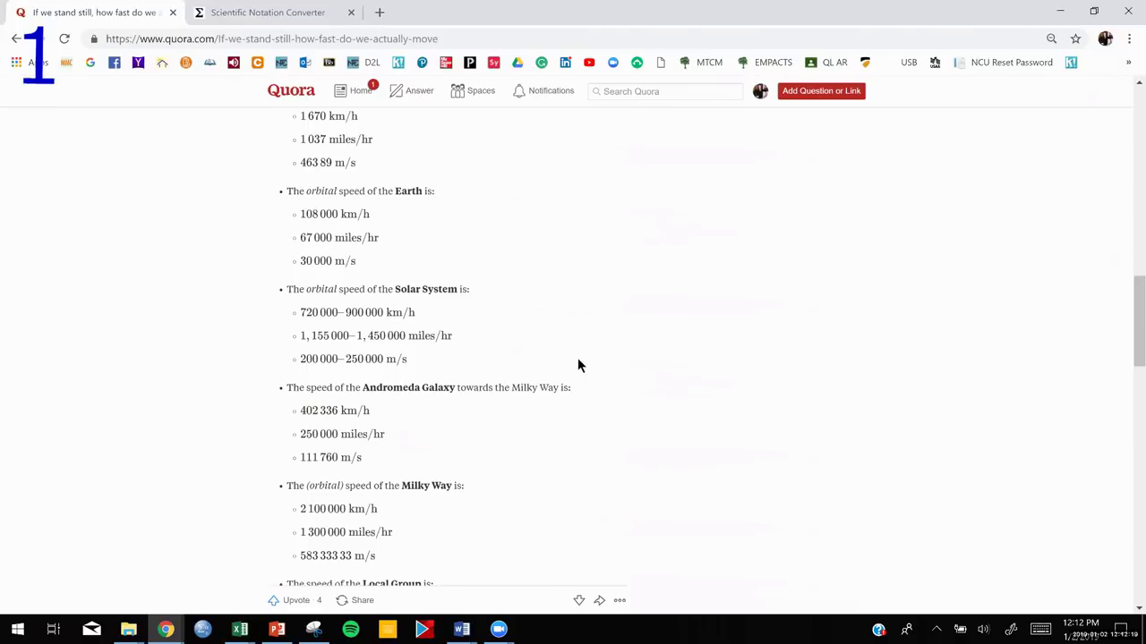
{"action": "scroll", "coordinate": [577, 365], "scroll_direction": "down", "scroll_amount": 2}
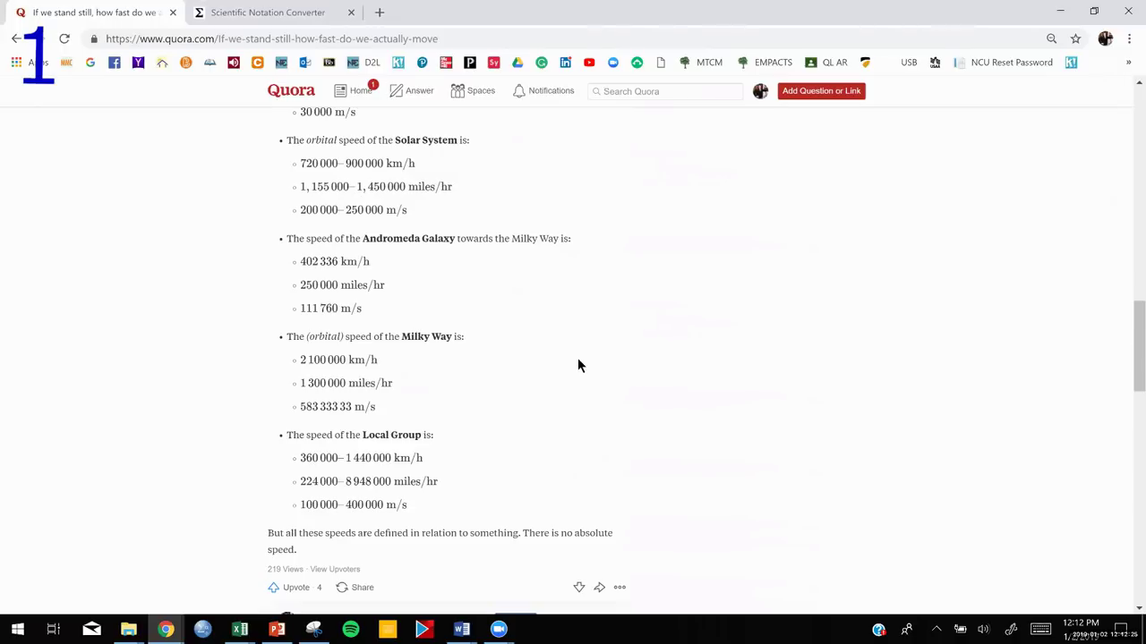
{"action": "scroll", "coordinate": [578, 365], "scroll_direction": "up", "scroll_amount": 1}
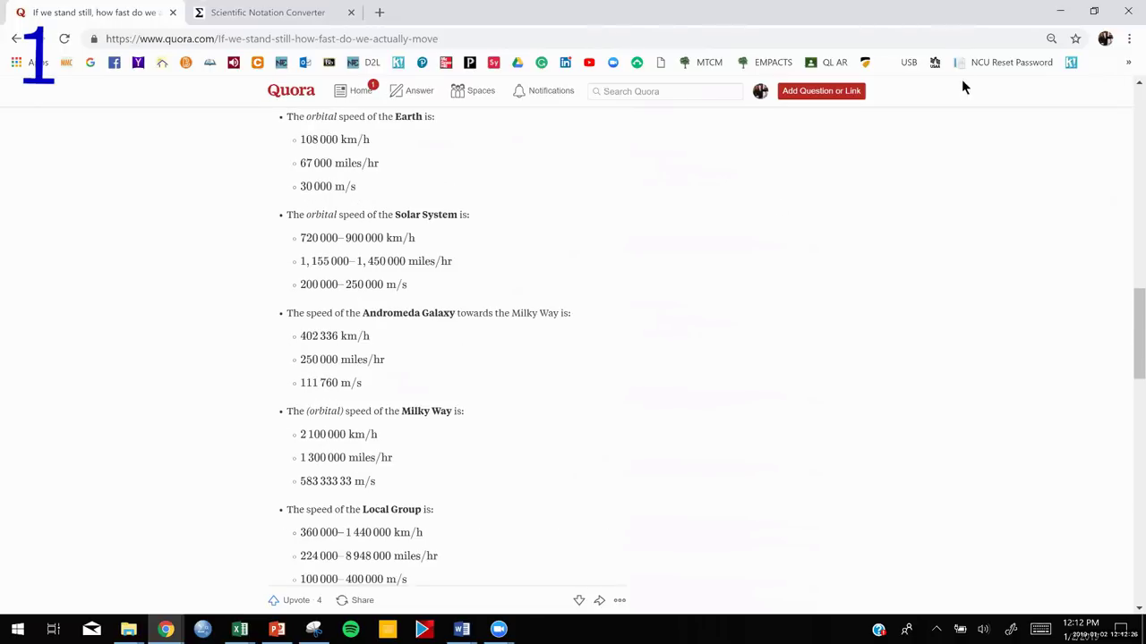
Restore the browser to a smaller window beside the Excel workbook, showing the list from the Earth's rotation speed
{"action": "left_click", "coordinate": [1094, 13]}
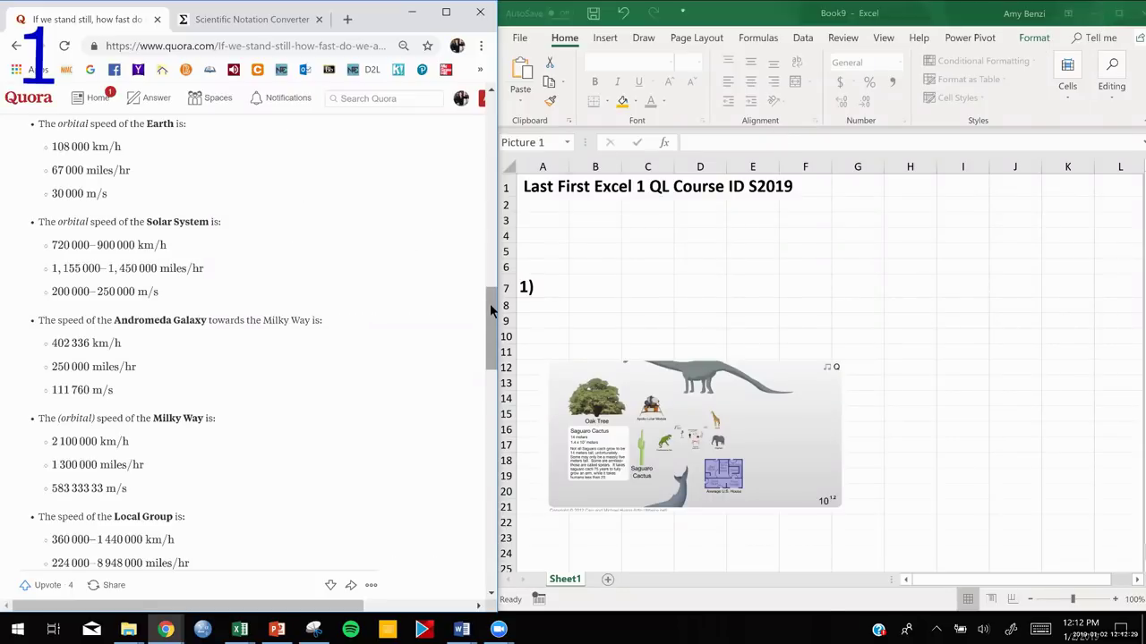
{"action": "left_click_drag", "start_coordinate": [492, 304], "coordinate": [495, 281]}
{"action": "scroll", "coordinate": [495, 283], "scroll_direction": "down", "scroll_amount": 1}
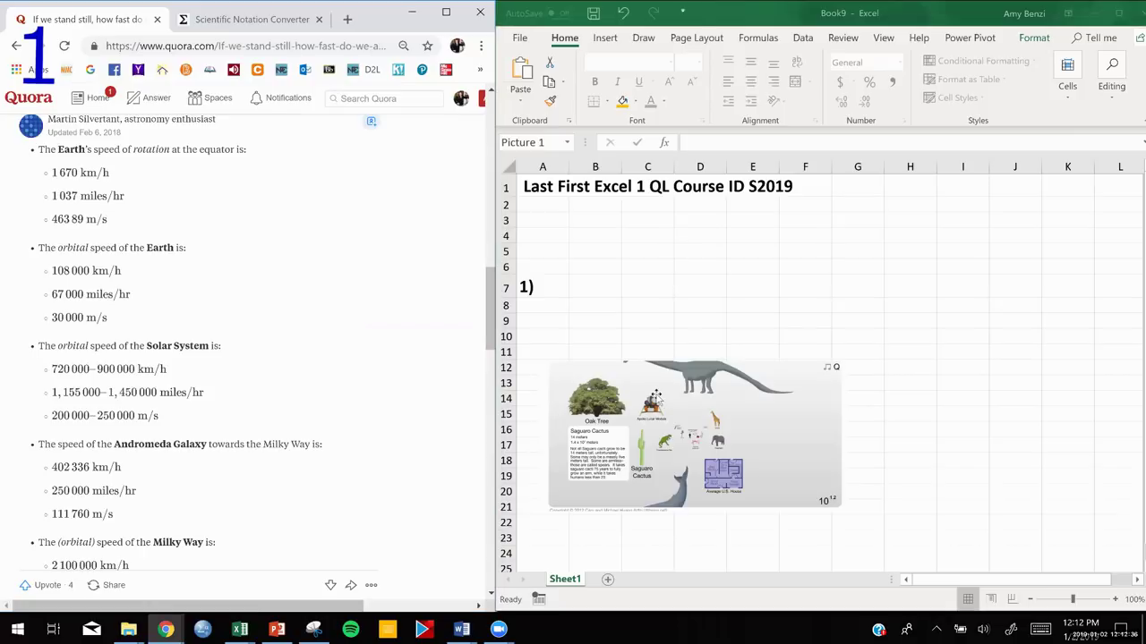
Move the scale-of-universe screenshot down the sheet to start at about row 26, clearing space below "1)"
{"action": "left_click", "coordinate": [655, 396]}
{"action": "left_click_drag", "start_coordinate": [647, 383], "coordinate": [683, 498]}
{"action": "left_click", "coordinate": [715, 418]}
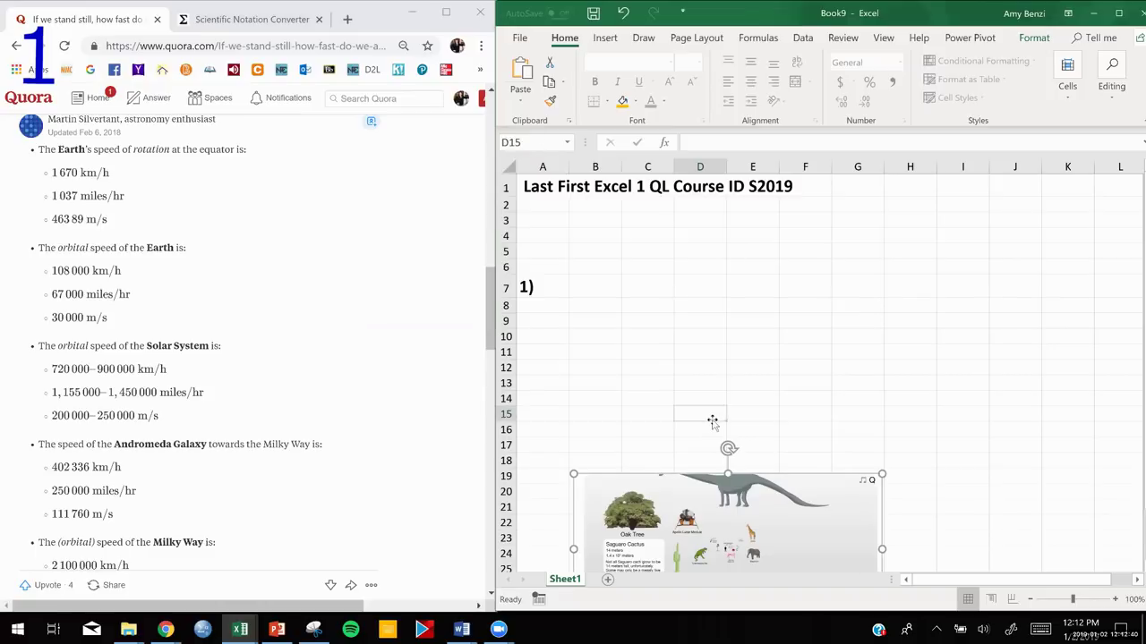
{"action": "left_click", "coordinate": [712, 508]}
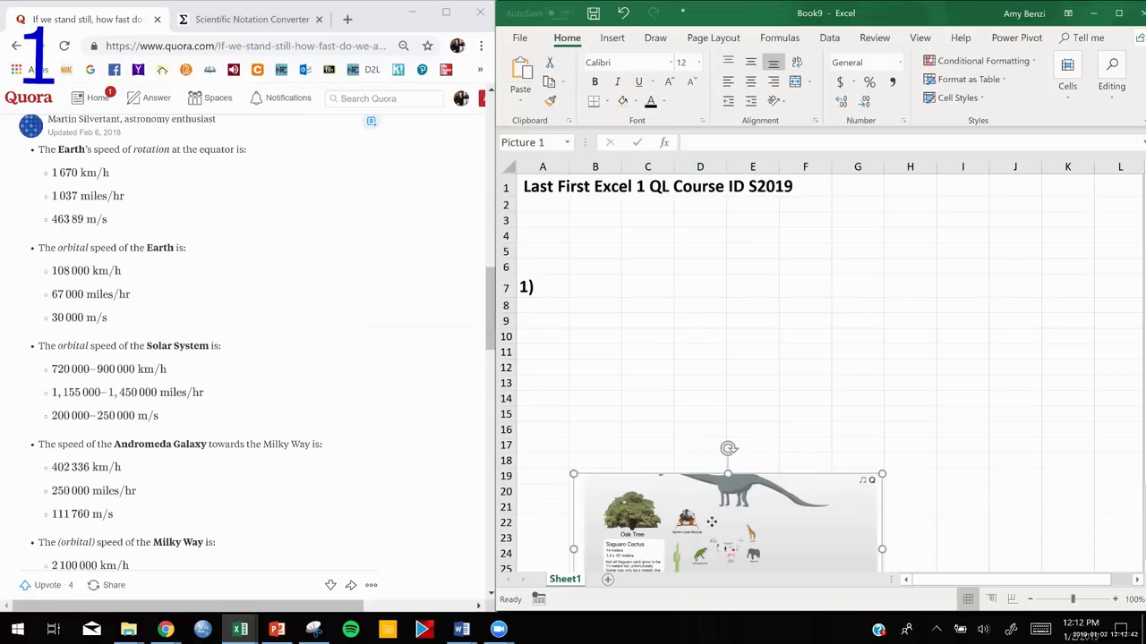
{"action": "left_click_drag", "start_coordinate": [712, 507], "coordinate": [723, 552]}
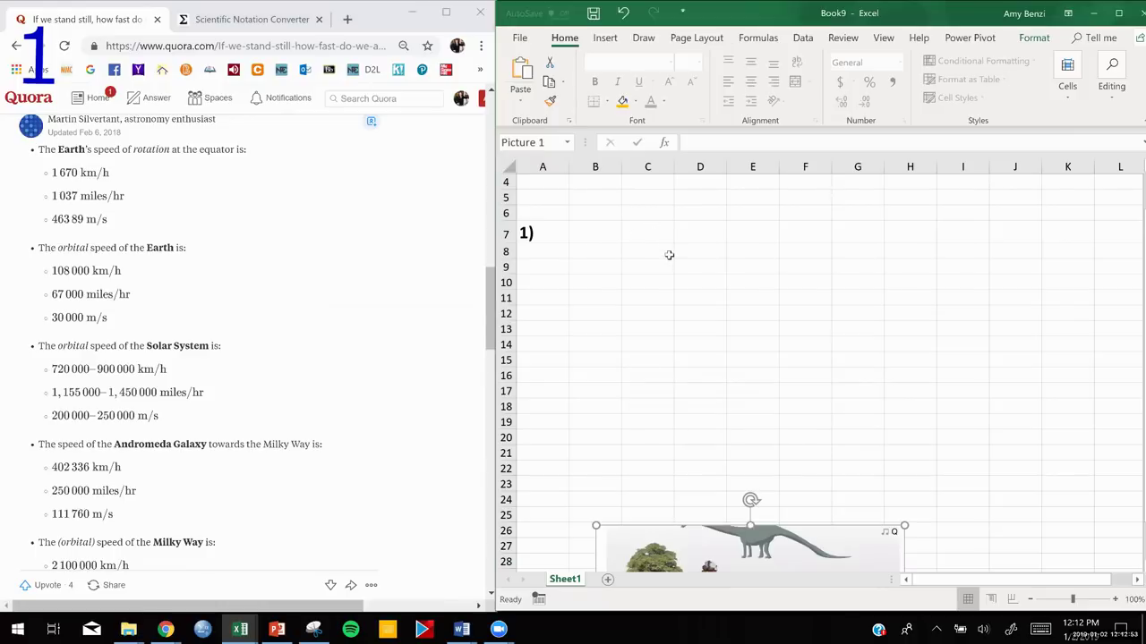
Enter the heading "Body Movements" in cell C8
{"action": "double_click", "coordinate": [658, 253]}
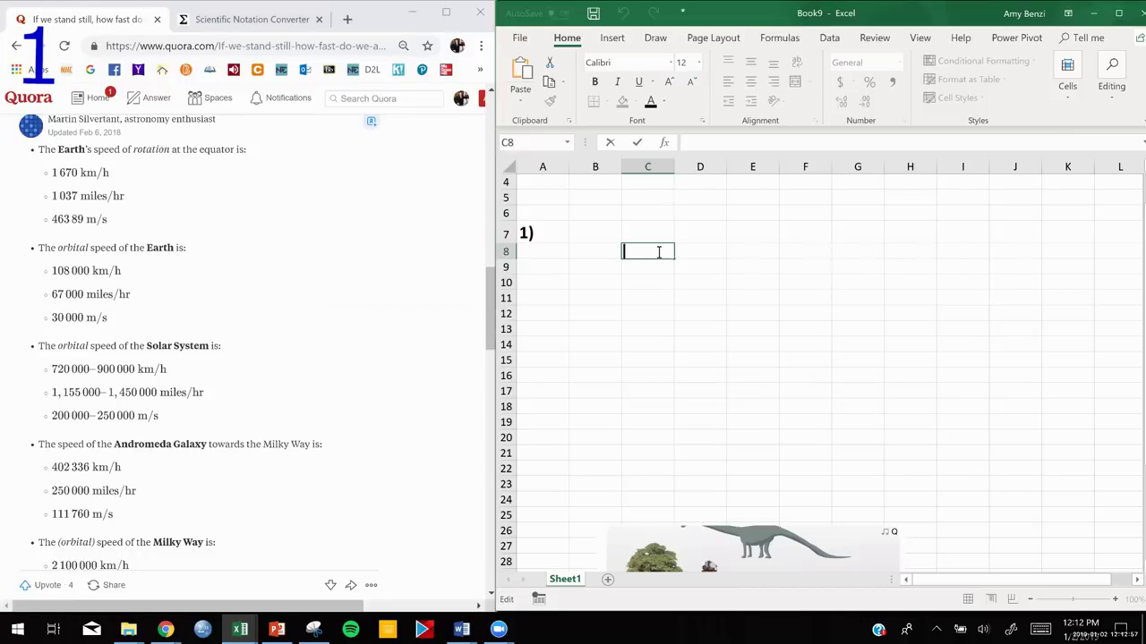
{"action": "type", "text": "Body Movements"}
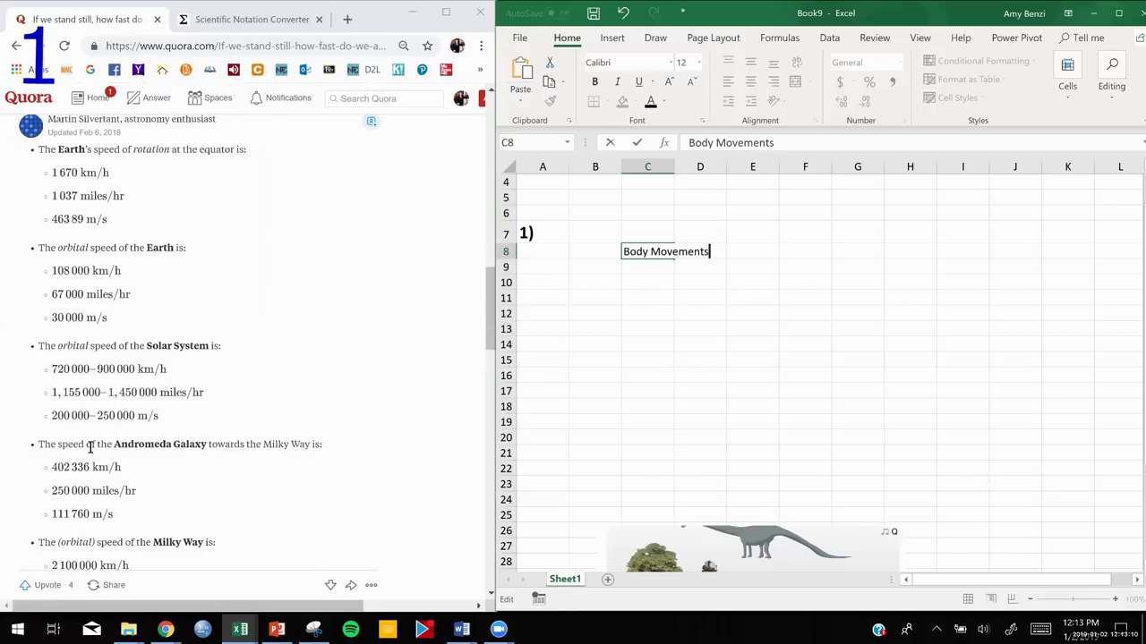
{"action": "left_click", "coordinate": [640, 408]}
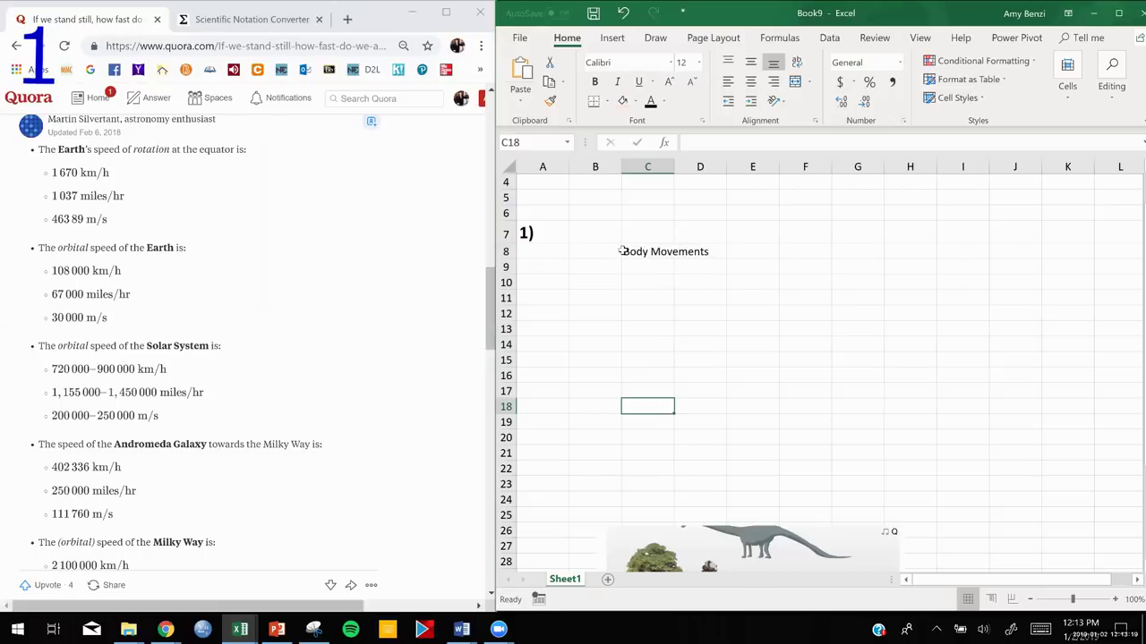
Examine cells C8 and D8 to see which one holds the overflowing "Body Movements" text
{"action": "left_click", "coordinate": [698, 252]}
{"action": "double_click", "coordinate": [702, 251]}
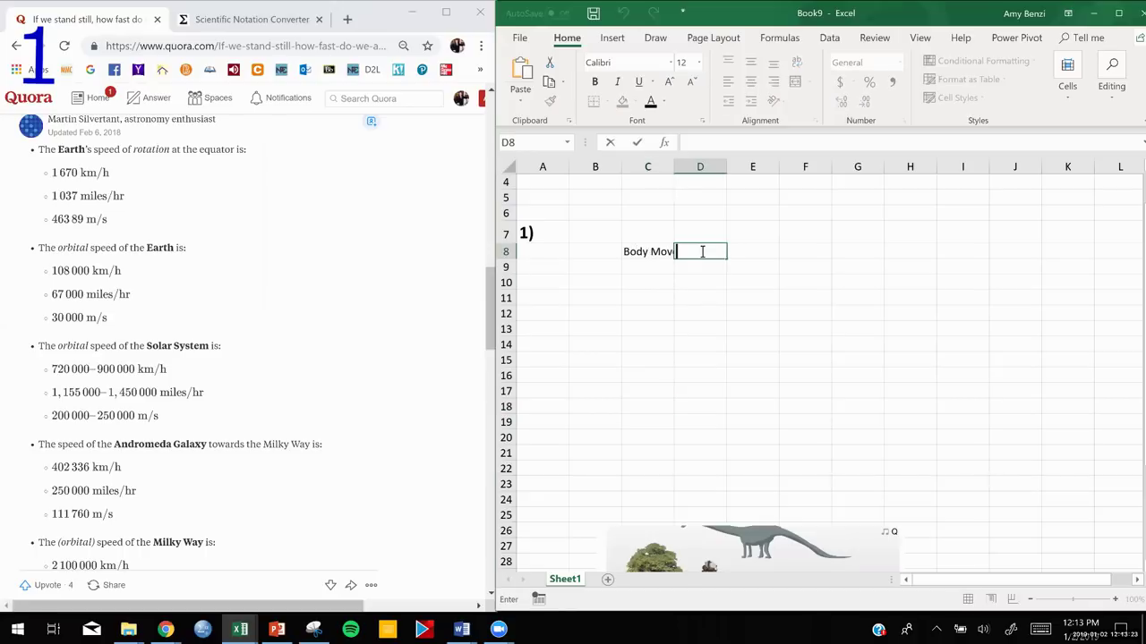
{"action": "left_click", "coordinate": [654, 251]}
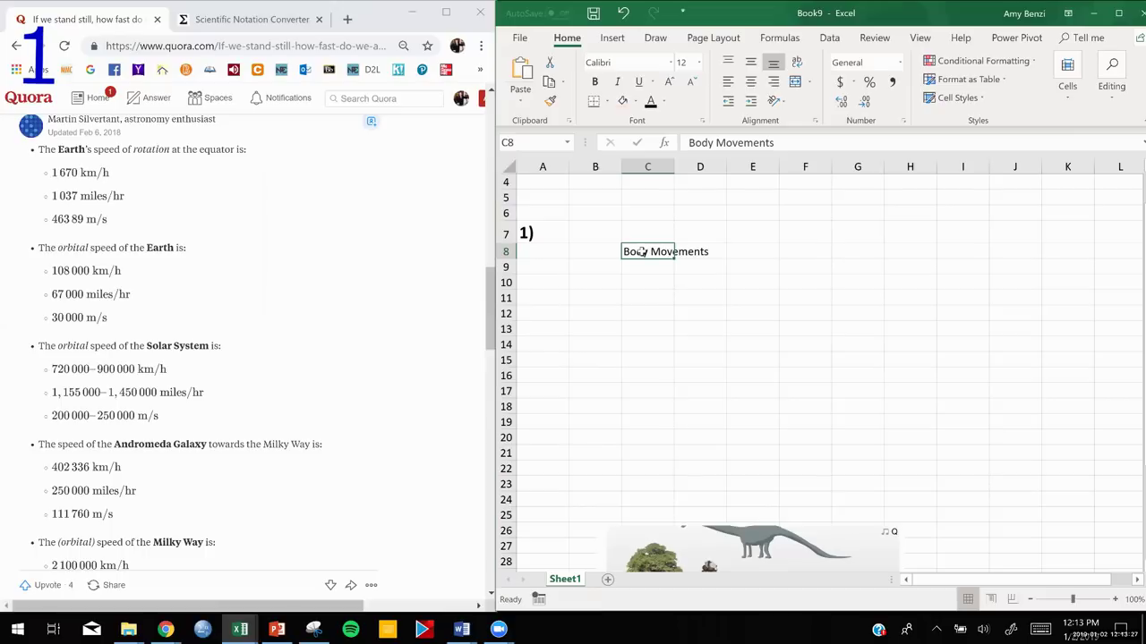
{"action": "double_click", "coordinate": [641, 251]}
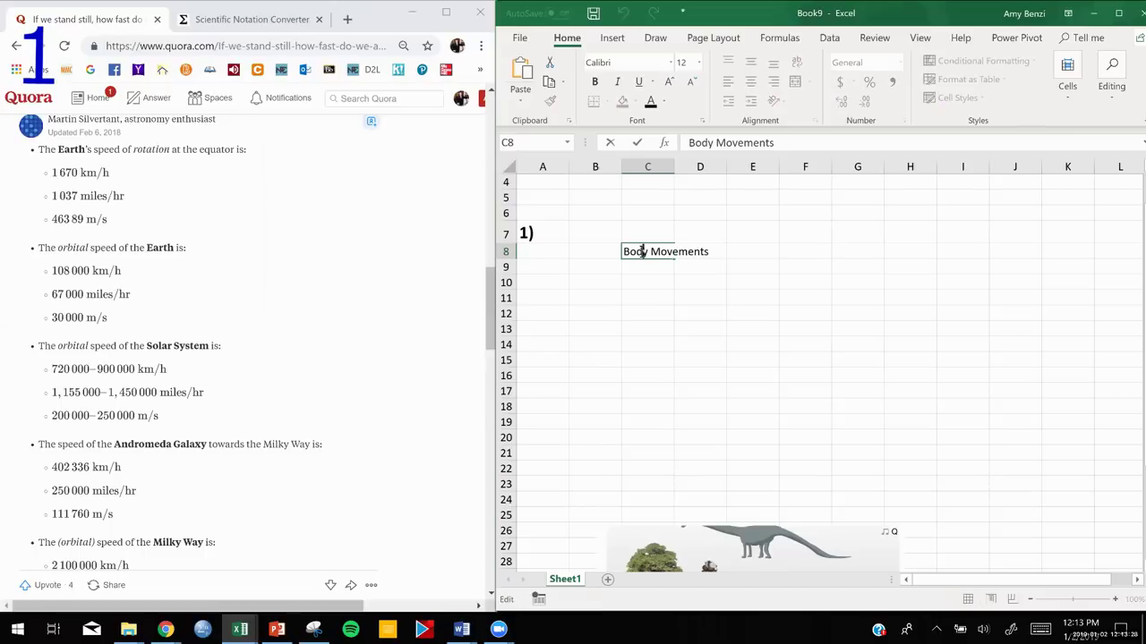
{"action": "double_click", "coordinate": [712, 252]}
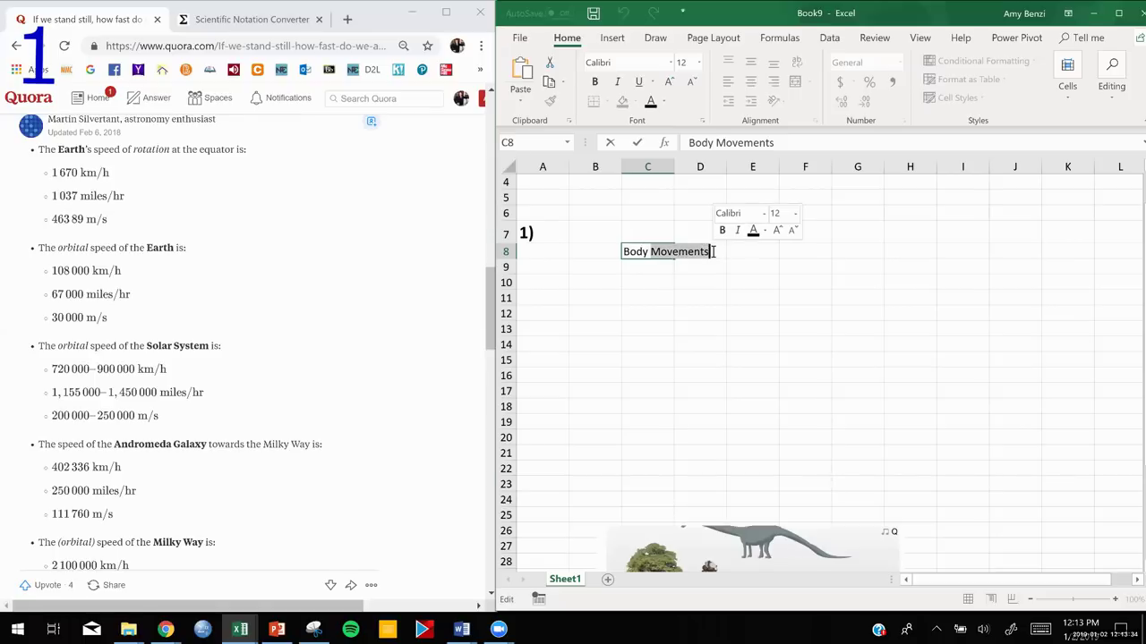
{"action": "left_click", "coordinate": [710, 281]}
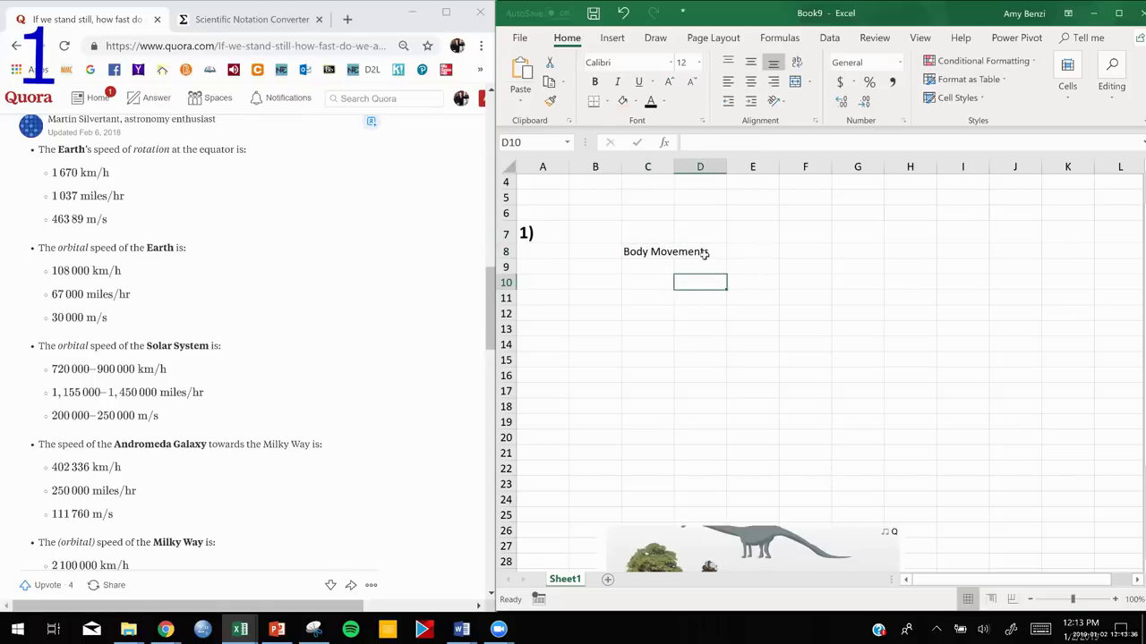
{"action": "left_click", "coordinate": [705, 251]}
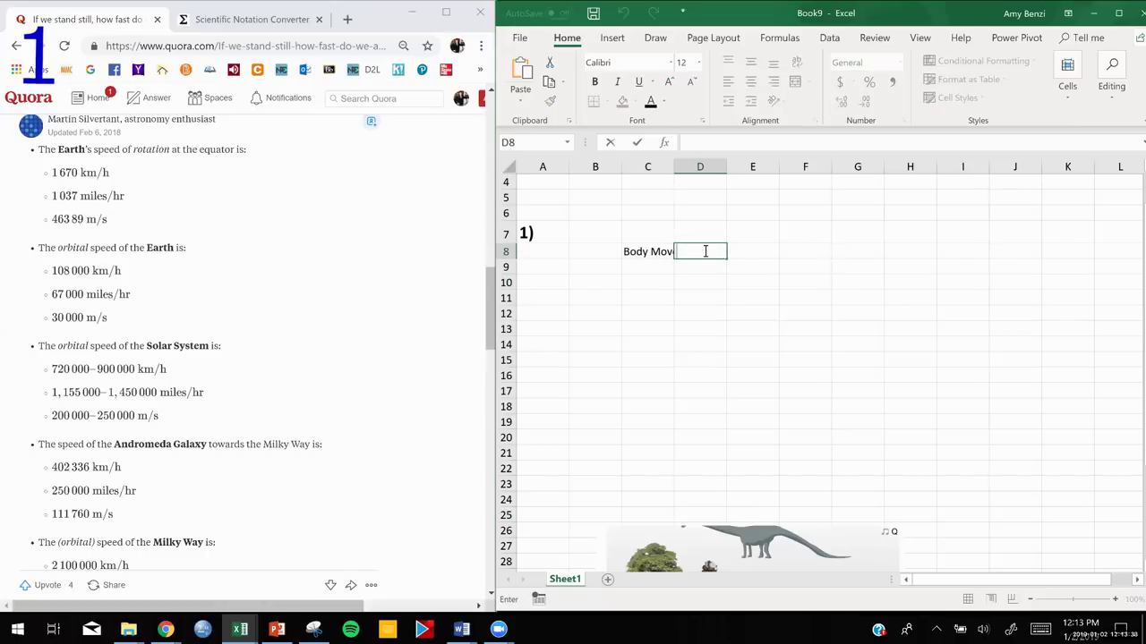
{"action": "left_click", "coordinate": [652, 268]}
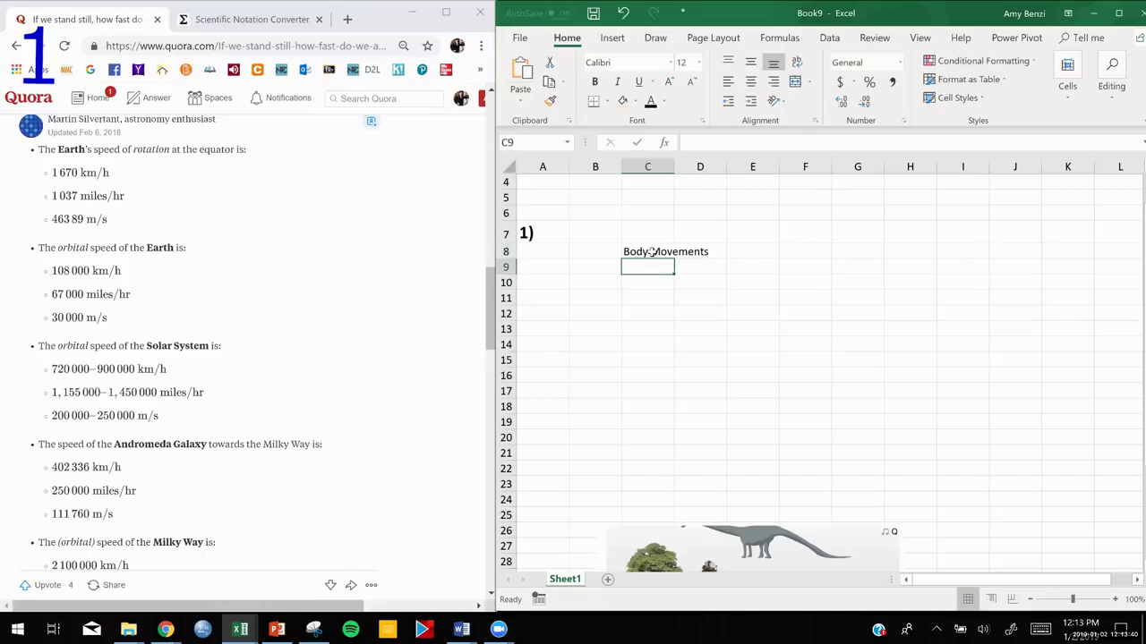
{"action": "left_click", "coordinate": [652, 251]}
{"action": "left_click", "coordinate": [650, 269]}
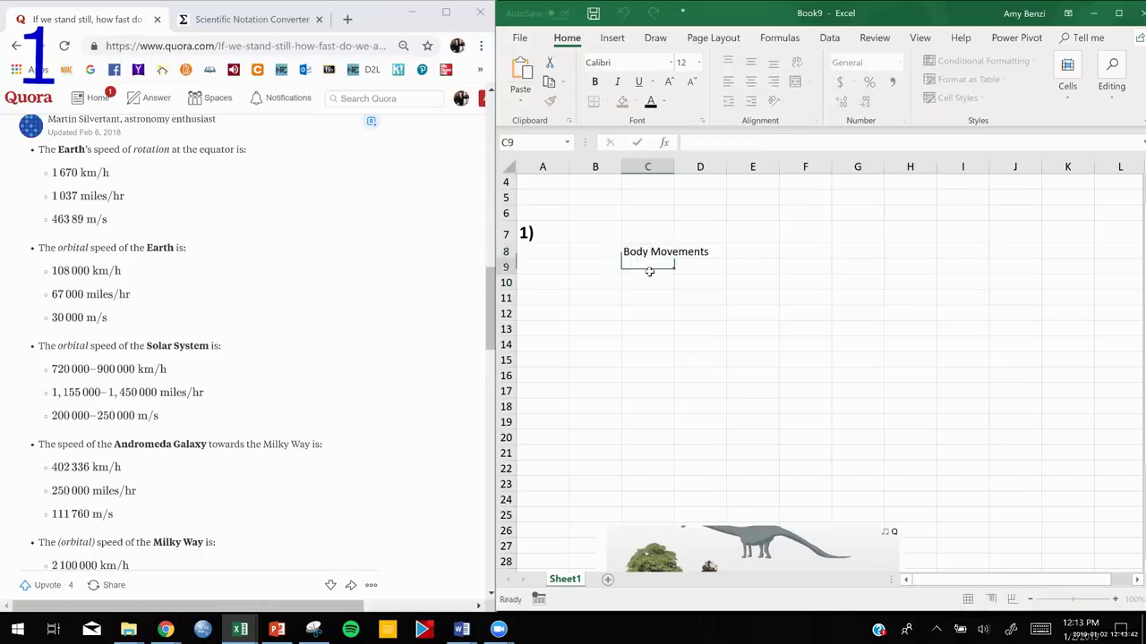
{"action": "left_click", "coordinate": [661, 252]}
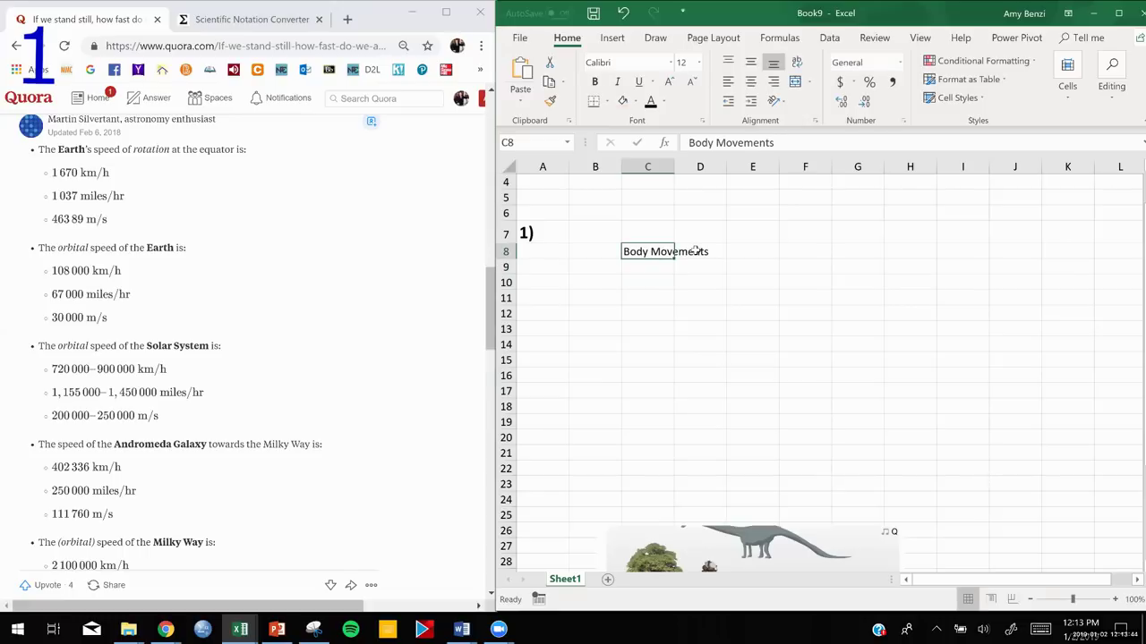
Enter the heading "Speed MPH" in cell D8
{"action": "double_click", "coordinate": [695, 252]}
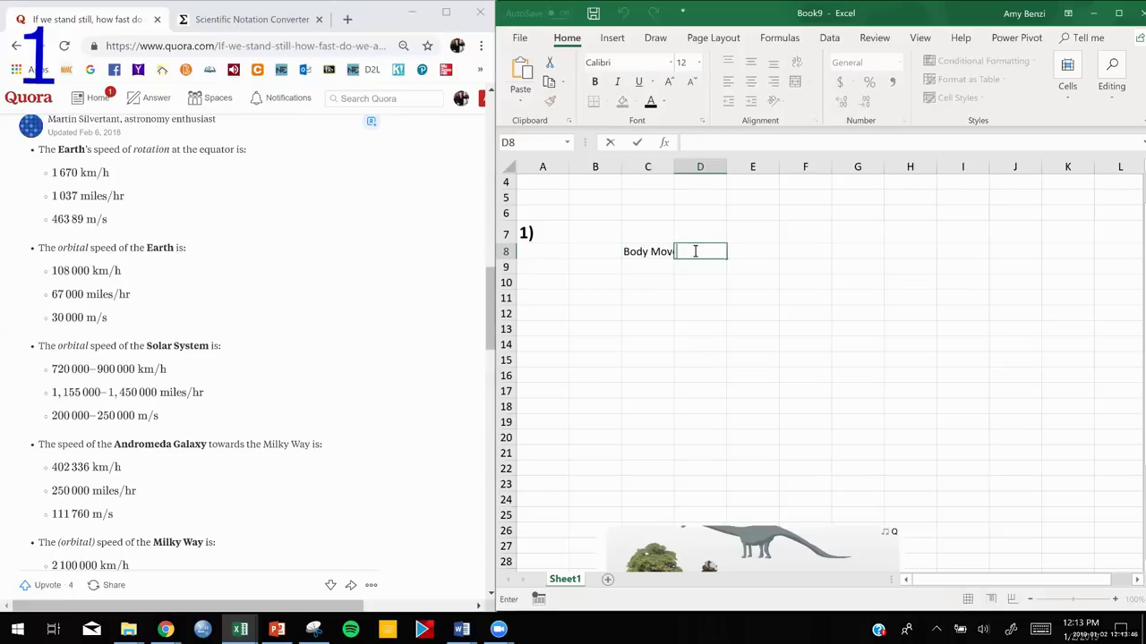
{"action": "type", "text": "Speeds"}
{"action": "key", "text": "BackSpace"}
{"action": "key", "text": "BackSpace"}
{"action": "type", "text": "MPH"}
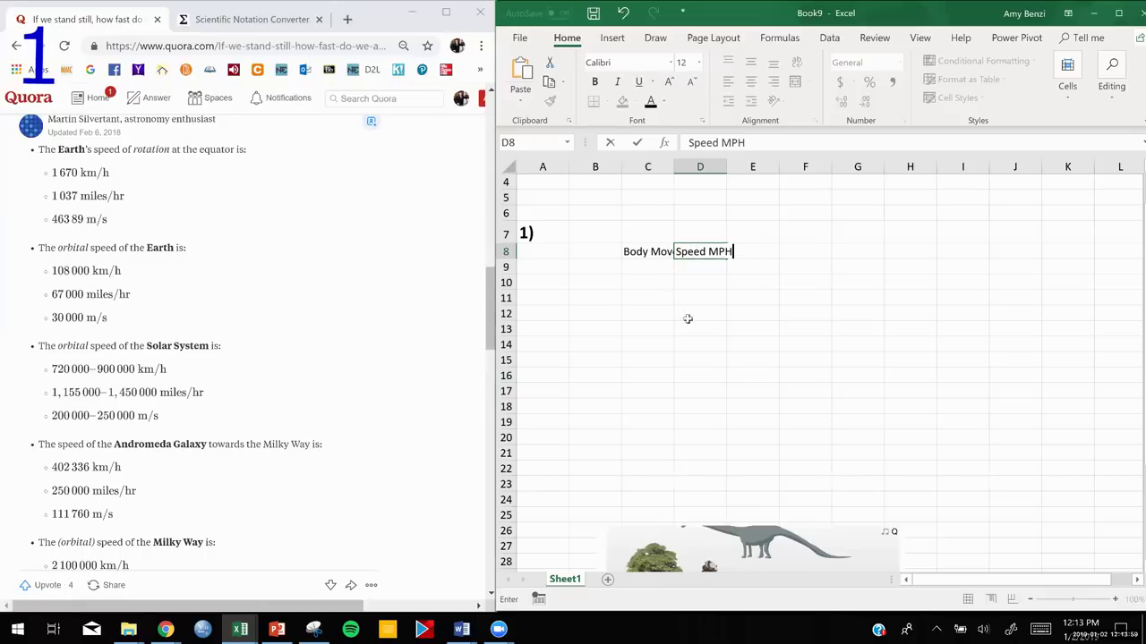
Enter "Earth Rotation" in cell C9, copying the word "Earth" from the Quora answer
{"action": "double_click", "coordinate": [646, 268]}
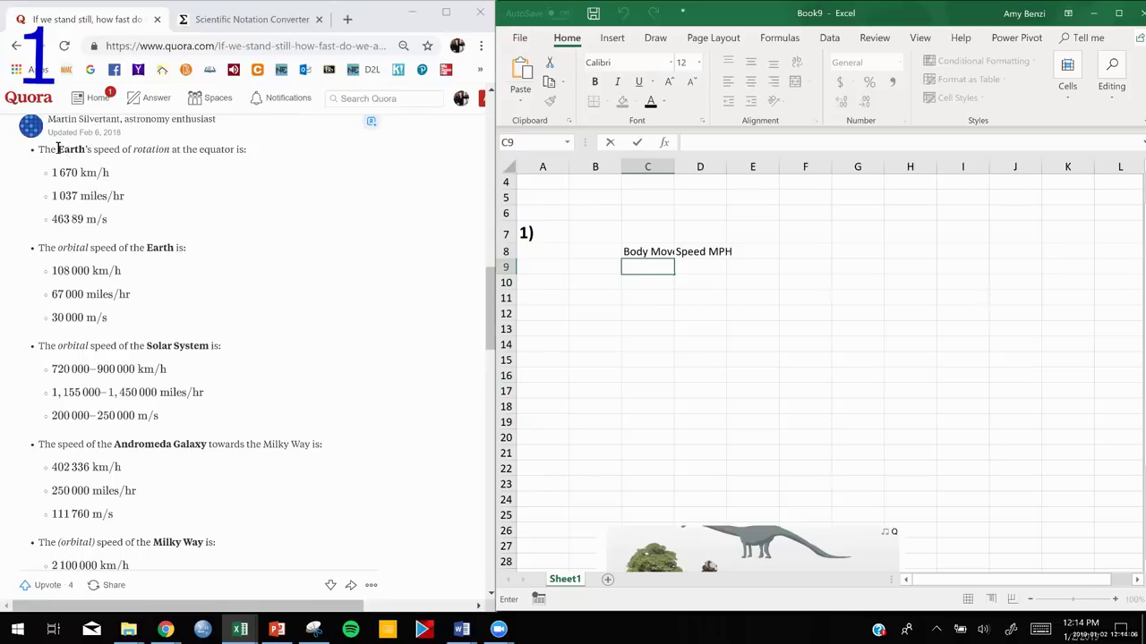
{"action": "left_click_drag", "start_coordinate": [55, 149], "coordinate": [78, 150]}
{"action": "key", "text": "ctrl+c"}
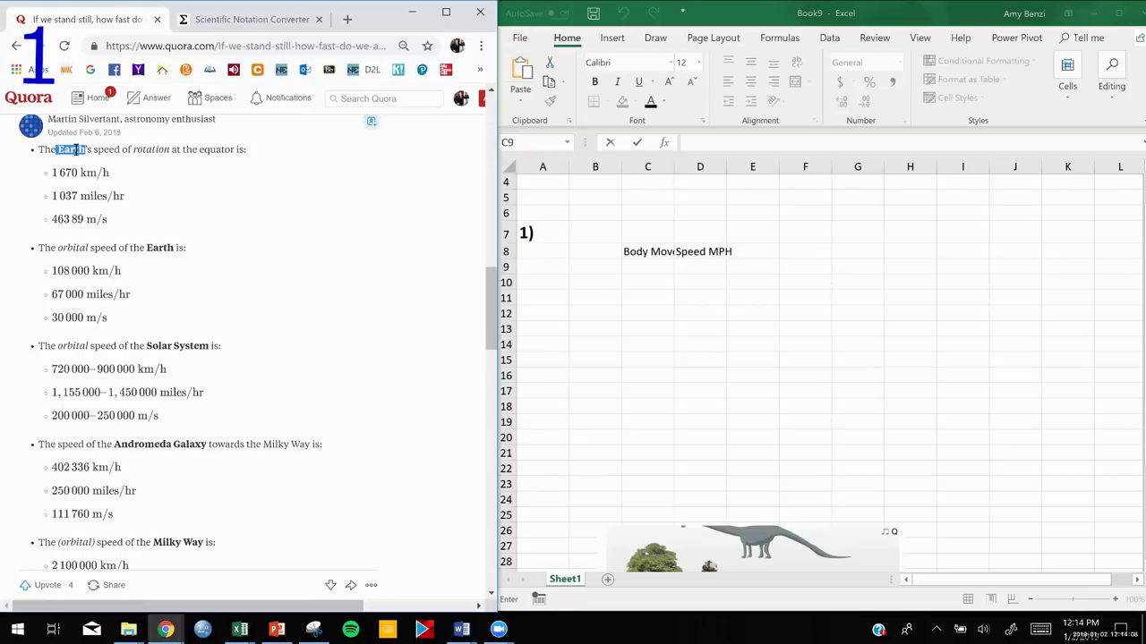
{"action": "left_click", "coordinate": [651, 266]}
{"action": "key", "text": "ctrl+v"}
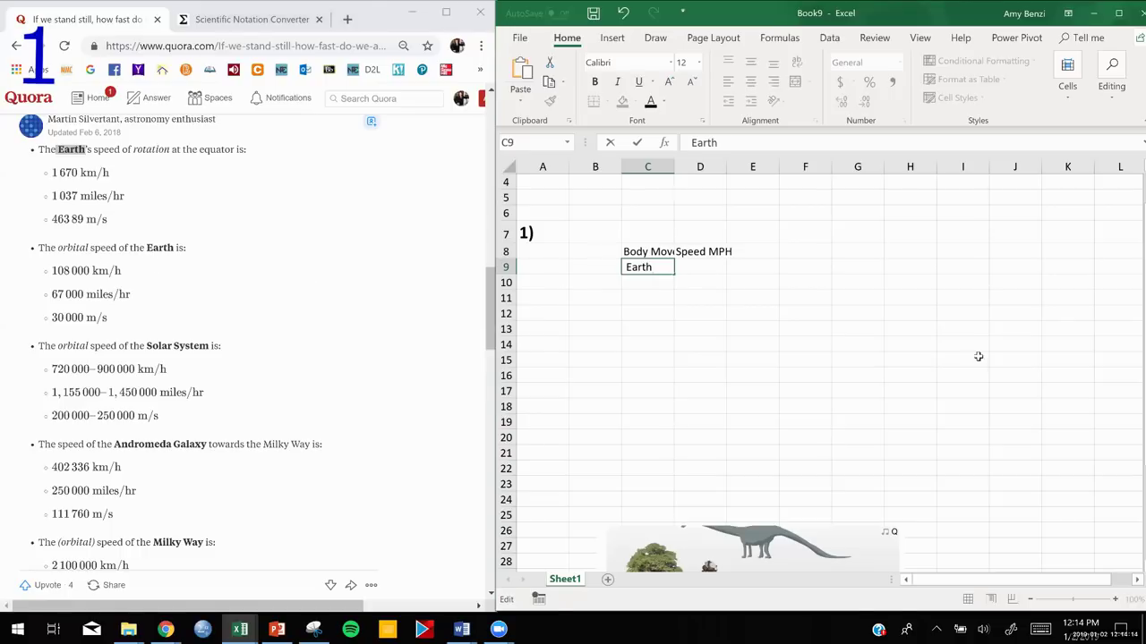
{"action": "type", "text": "Rotation"}
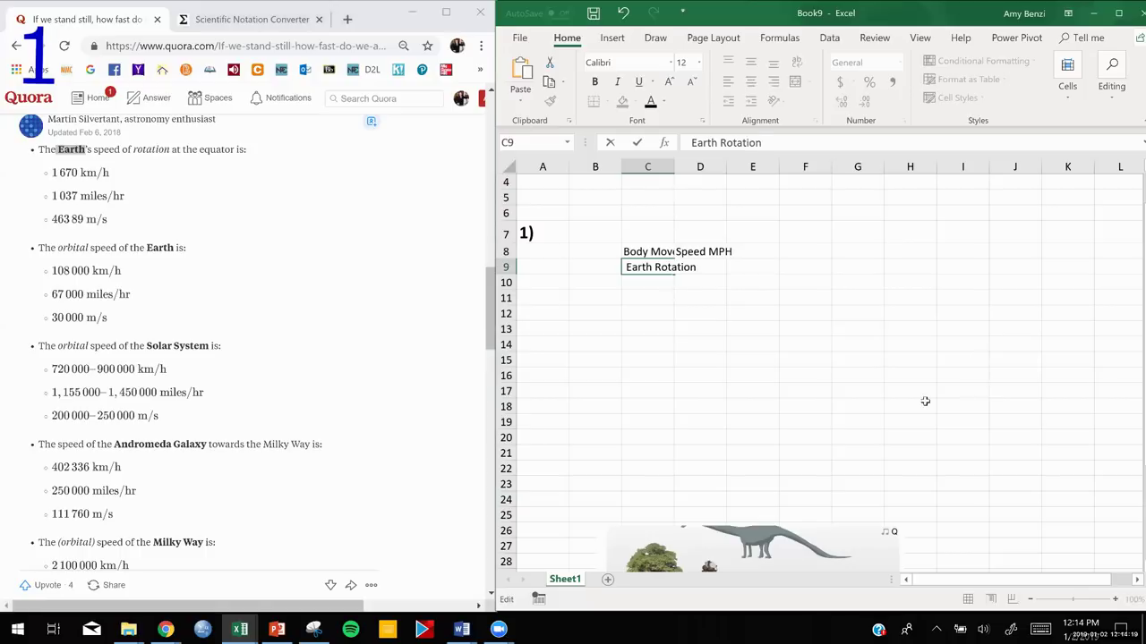
Enter "Earth Orbit" in cell C10 of the body movements column
{"action": "left_click", "coordinate": [639, 283]}
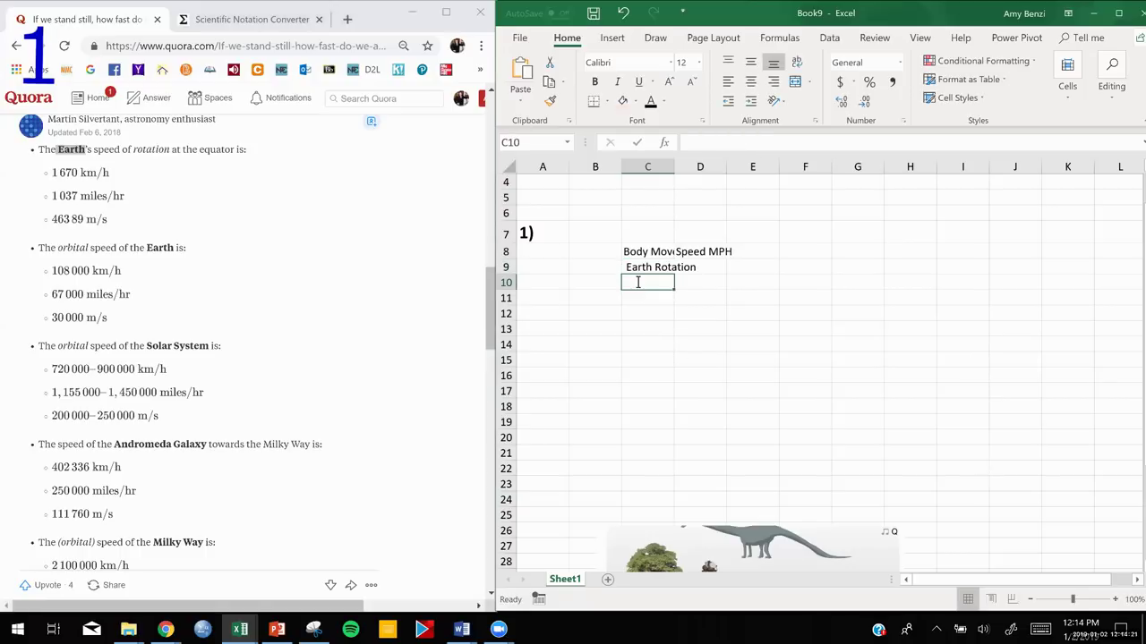
{"action": "type", "text": "Earth Or"}
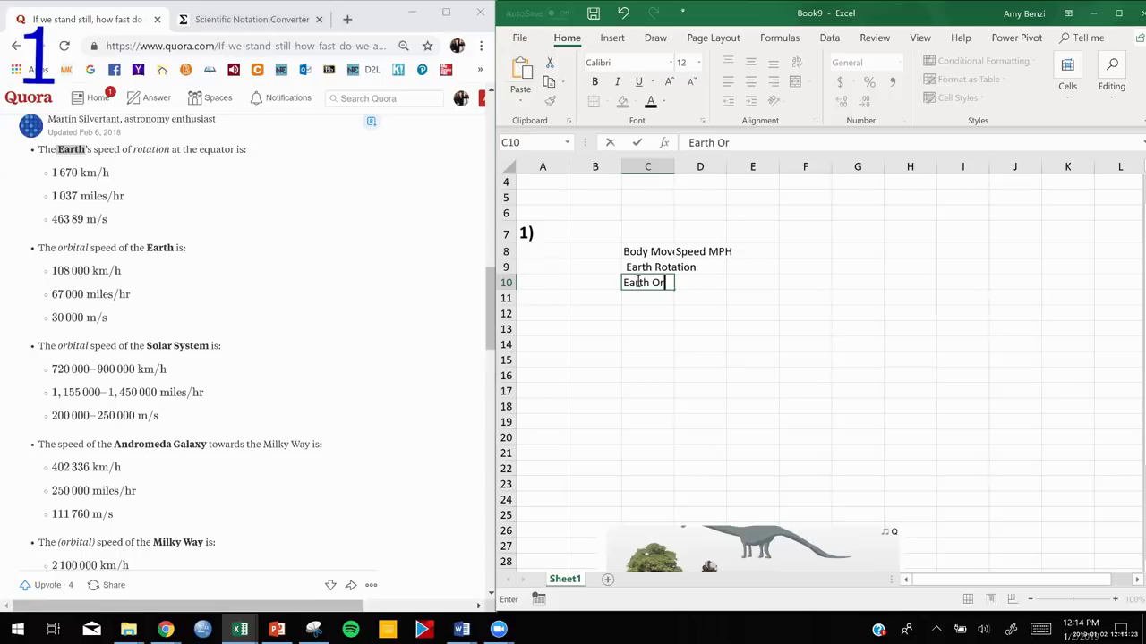
{"action": "type", "text": "bit"}
Copy "Solar System" from the Quora answer into cell C11
{"action": "left_click", "coordinate": [651, 296]}
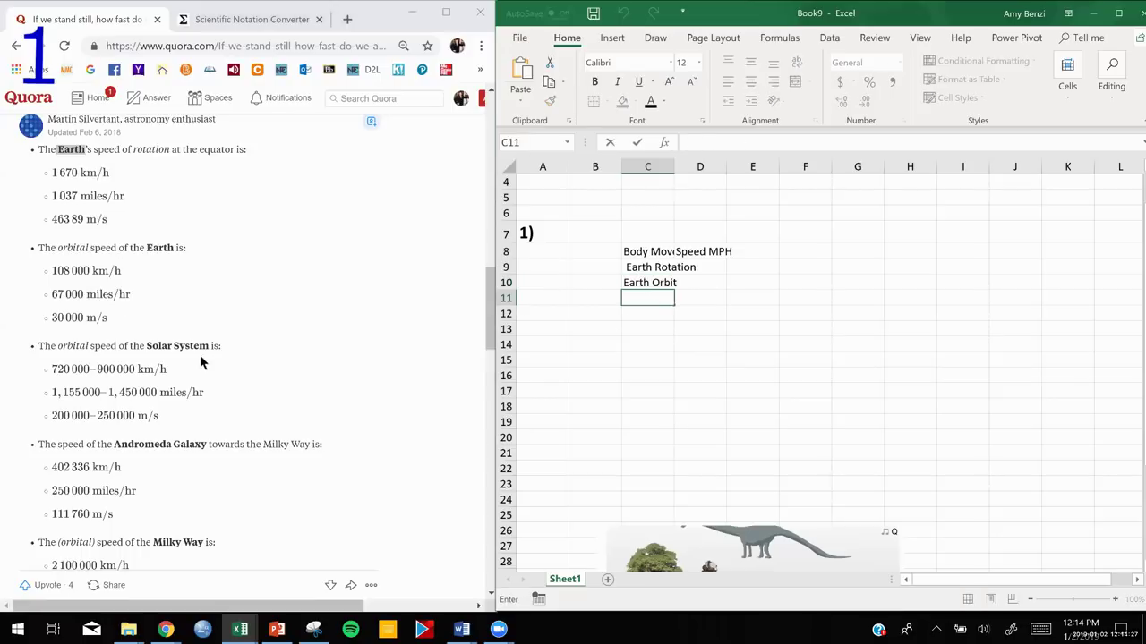
{"action": "left_click_drag", "start_coordinate": [147, 345], "coordinate": [208, 346]}
{"action": "key", "text": "ctrl+c"}
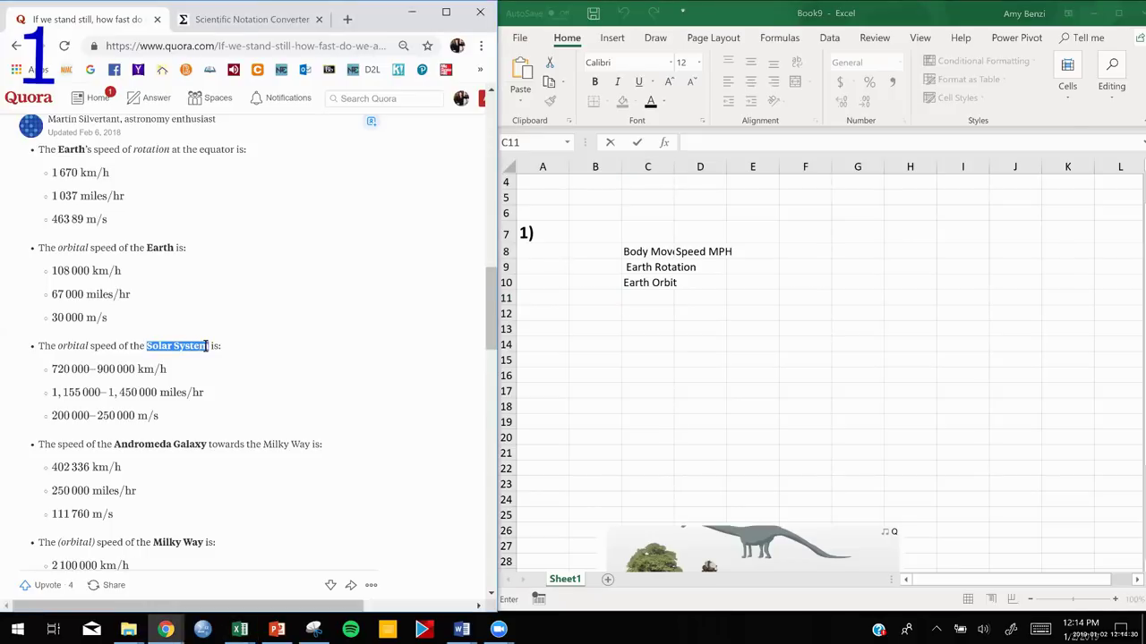
{"action": "left_click", "coordinate": [649, 302]}
{"action": "double_click", "coordinate": [650, 302]}
{"action": "key", "text": "ctrl+v"}
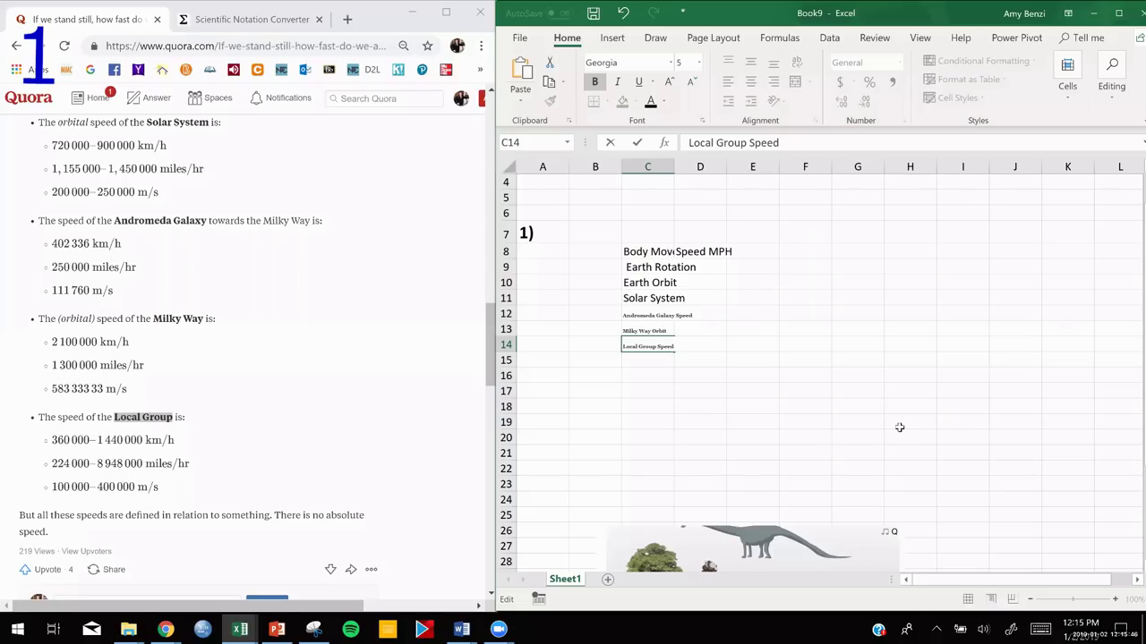
Remove the leading space before "Earth Rotation" in cell C9
{"action": "left_click", "coordinate": [628, 266]}
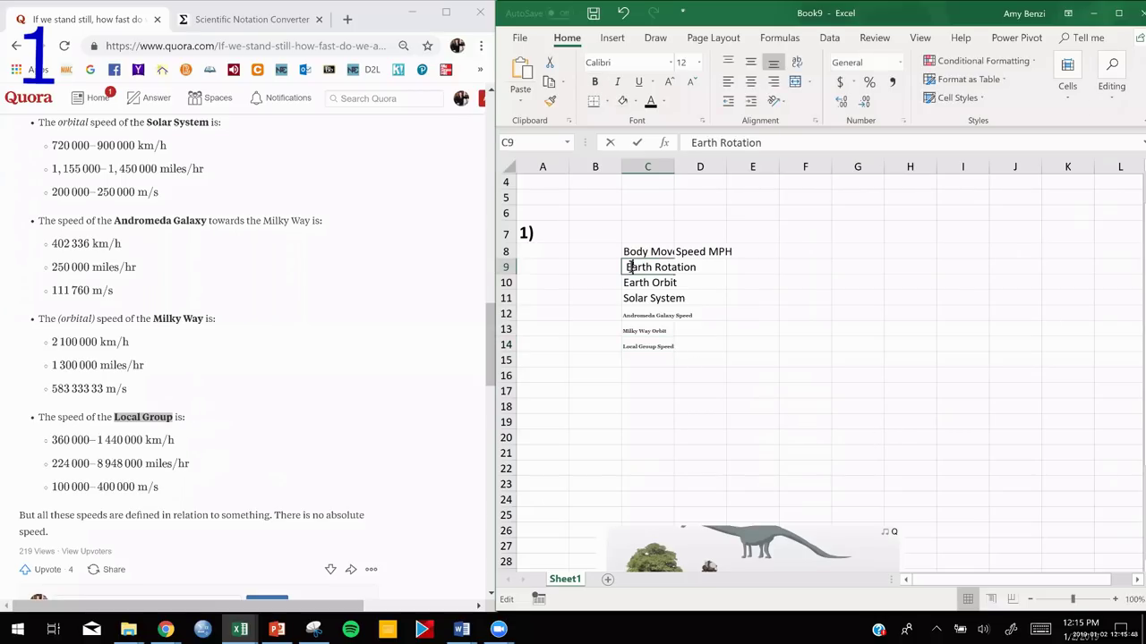
{"action": "key", "text": "BackSpace"}
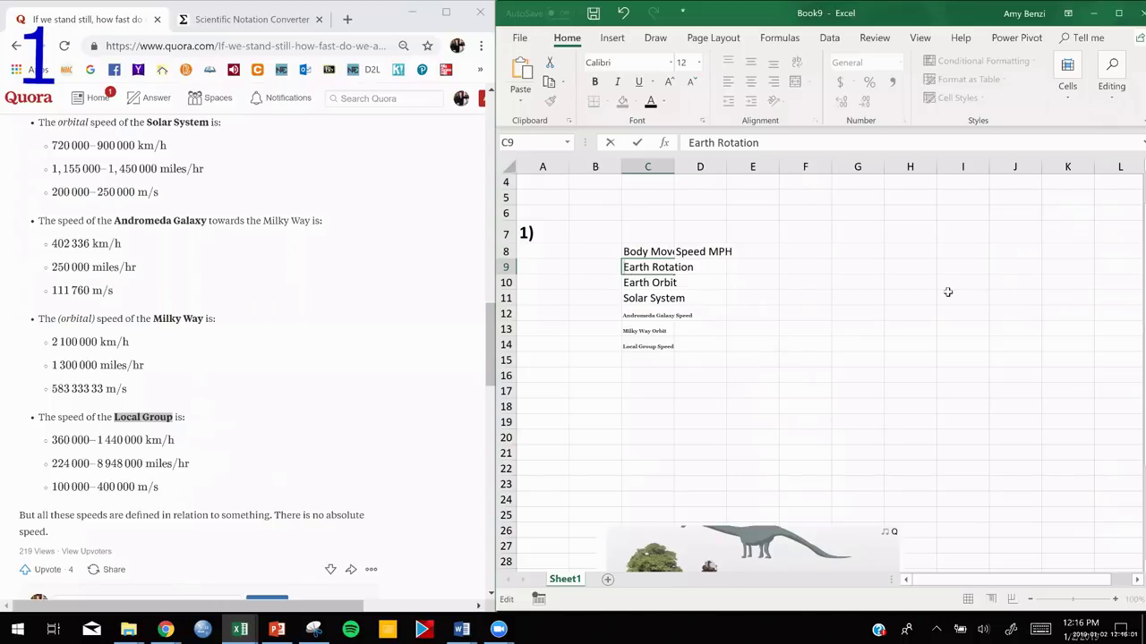
{"action": "left_click", "coordinate": [949, 294]}
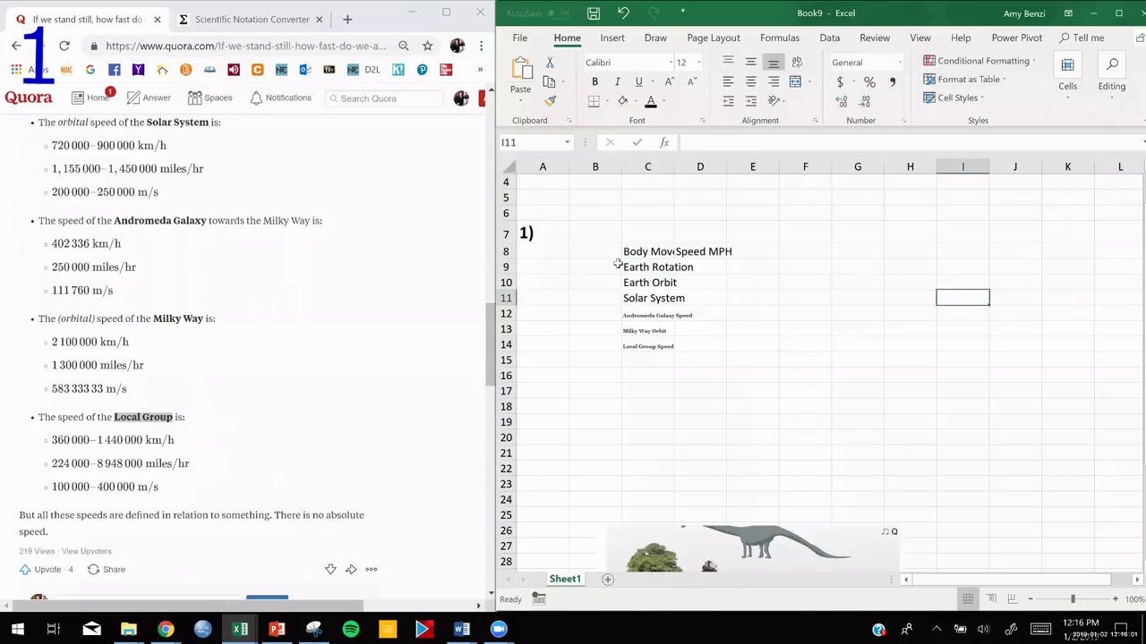
Enter the Earth's rotation speed from the Quora answer, 1037, in cell D9
{"action": "double_click", "coordinate": [707, 266]}
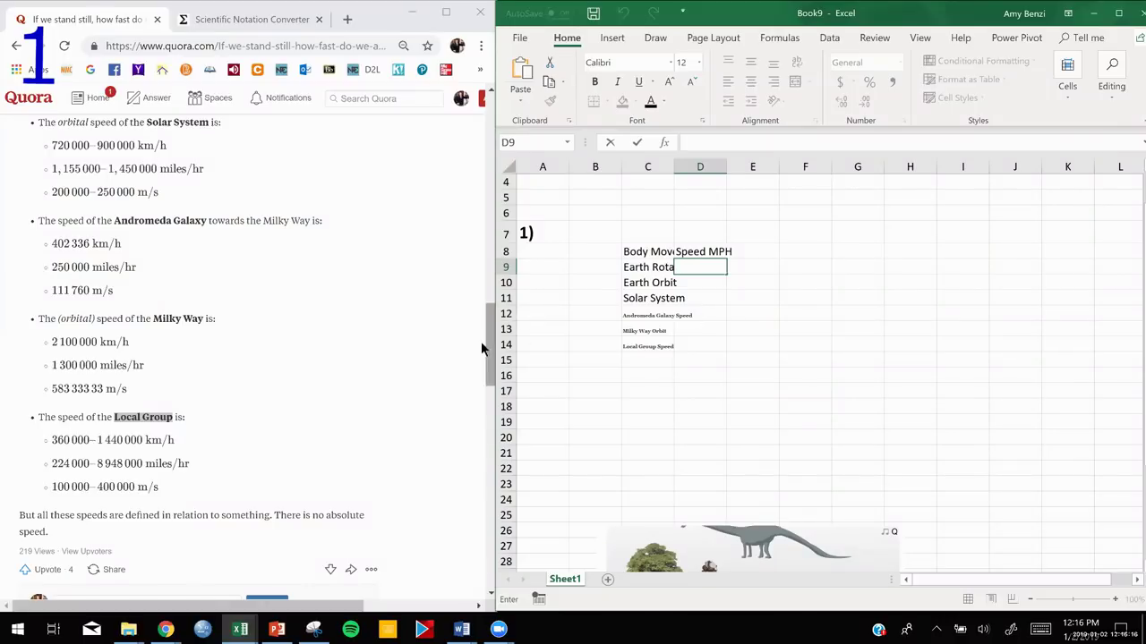
{"action": "left_click_drag", "start_coordinate": [492, 339], "coordinate": [491, 287]}
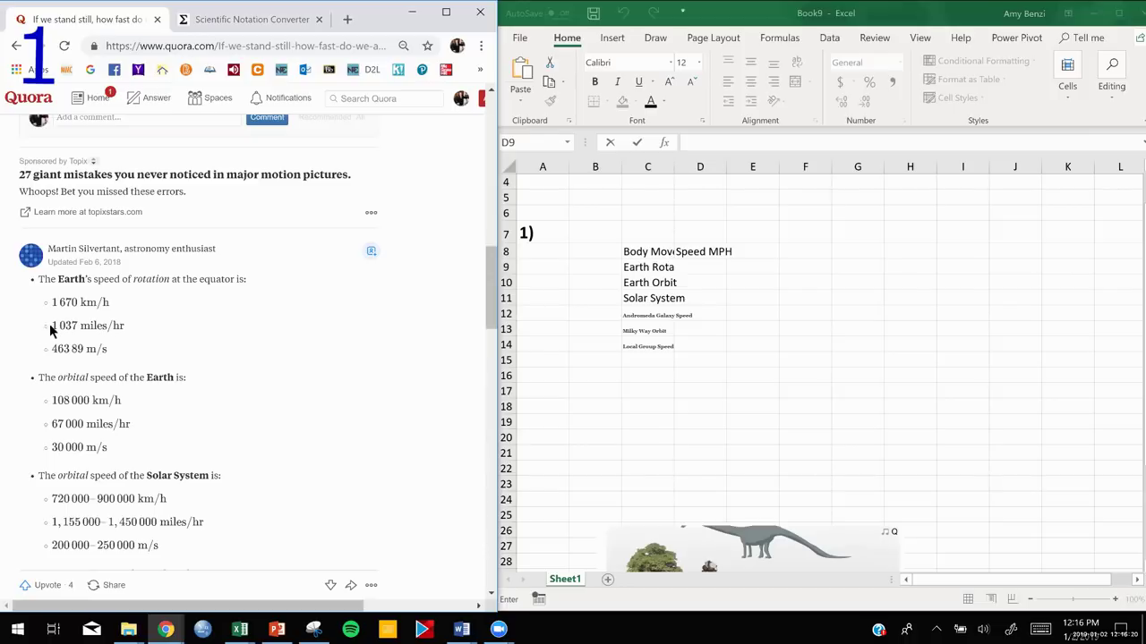
{"action": "left_click_drag", "start_coordinate": [52, 326], "coordinate": [77, 326]}
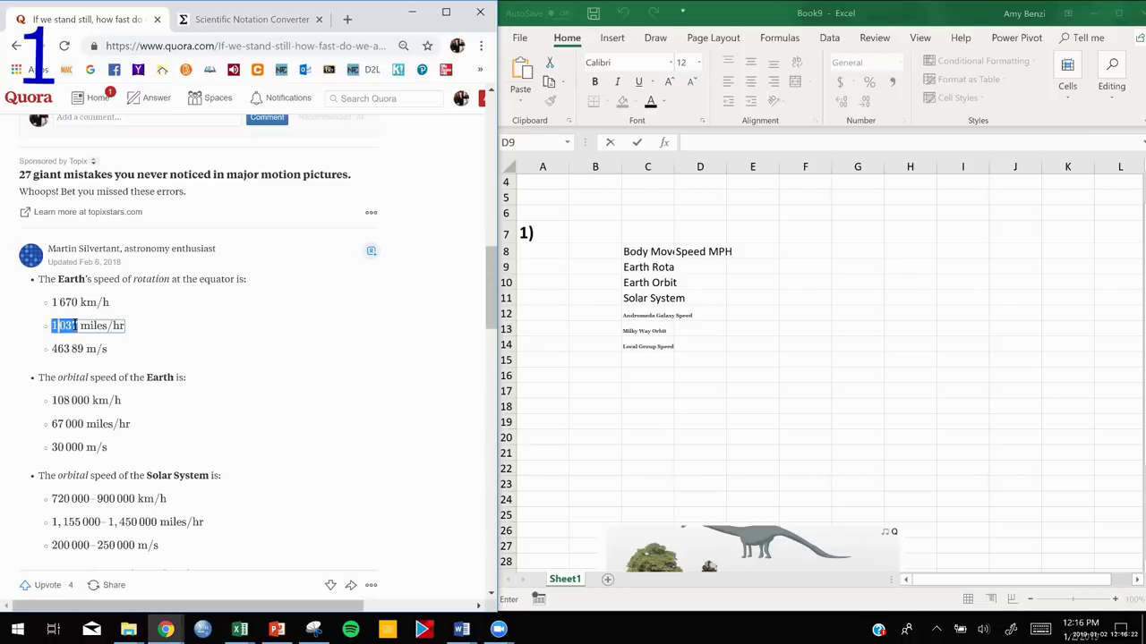
{"action": "double_click", "coordinate": [703, 266]}
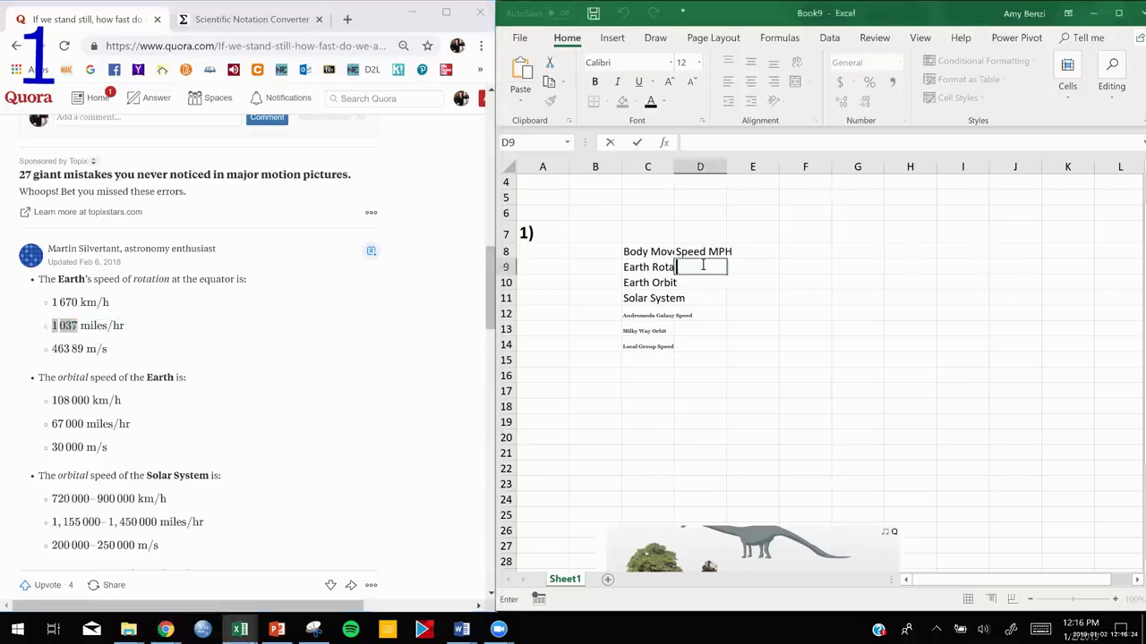
{"action": "type", "text": "1037"}
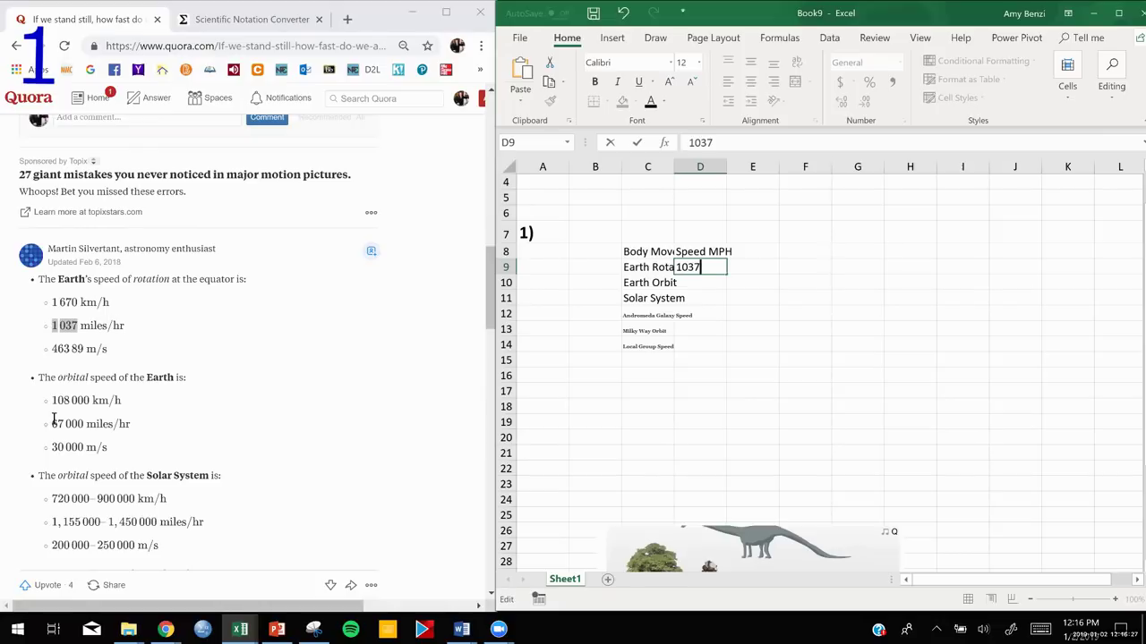
Enter the Earth's orbital speed in miles per hour from Quora, 67000, in cell D10
{"action": "left_click_drag", "start_coordinate": [51, 423], "coordinate": [83, 425]}
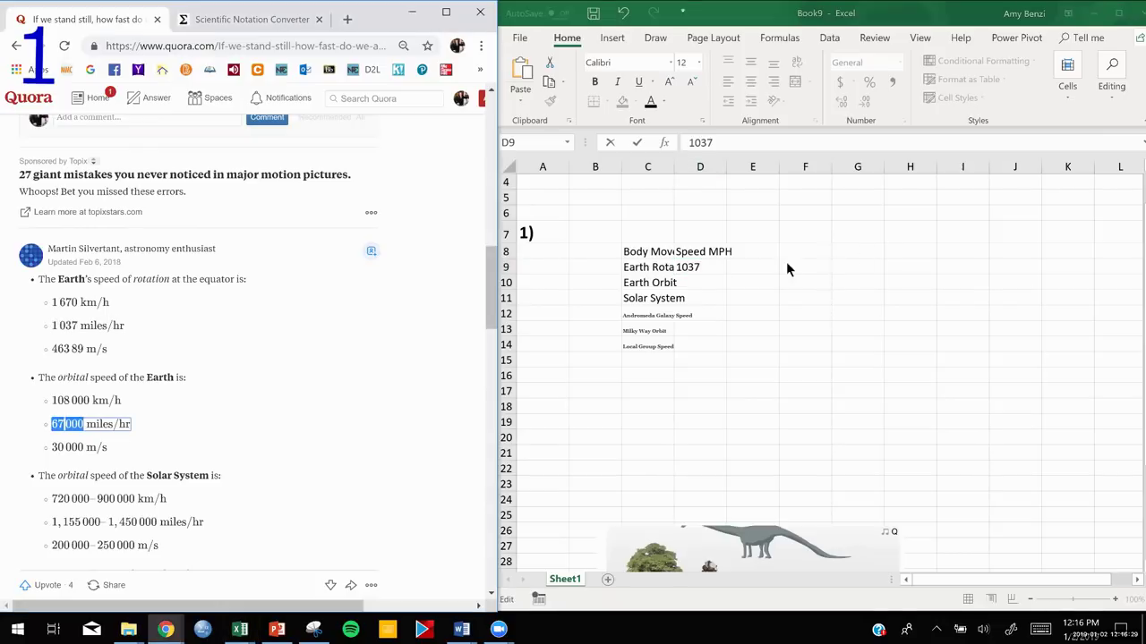
{"action": "left_click", "coordinate": [696, 280]}
{"action": "type", "text": "67000"}
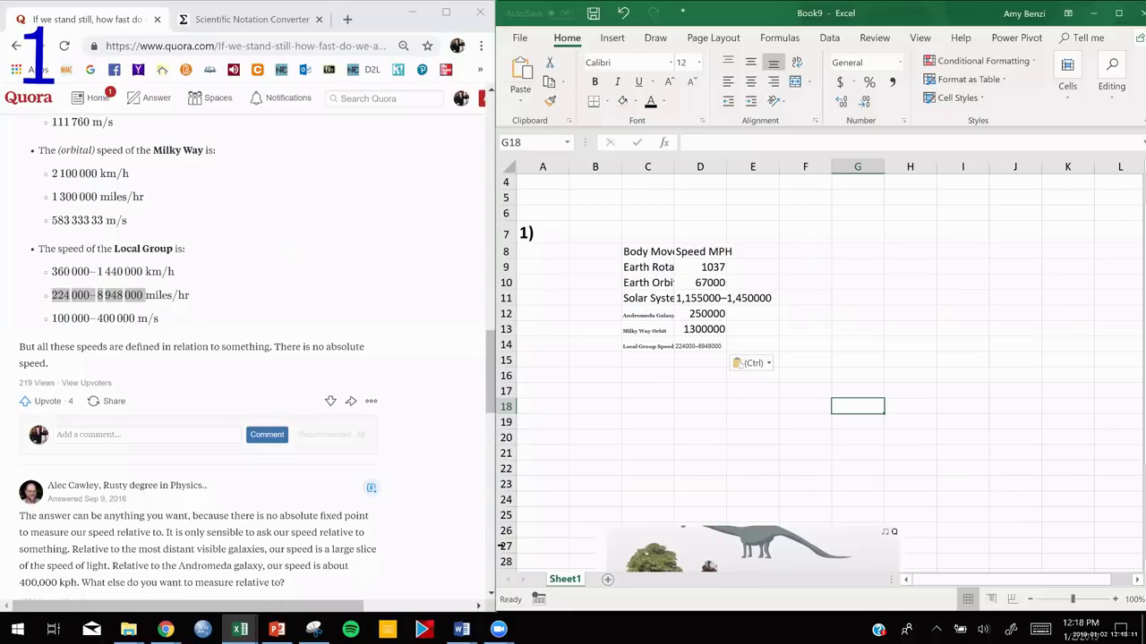
{"action": "left_click", "coordinate": [632, 628]}
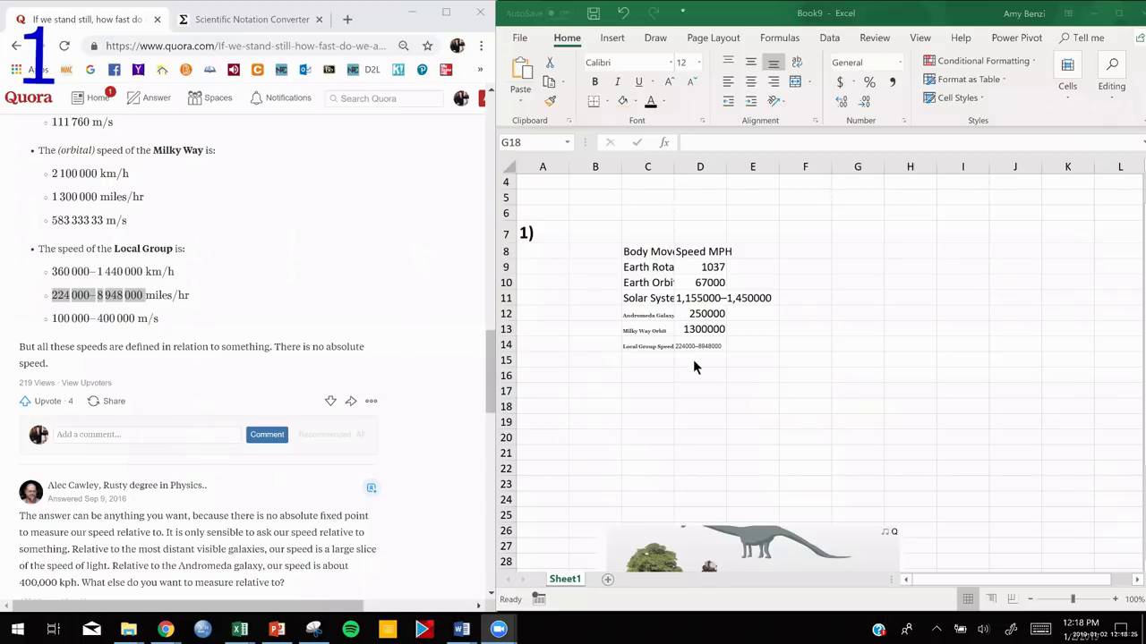
{"action": "key", "text": "alt+Tab"}
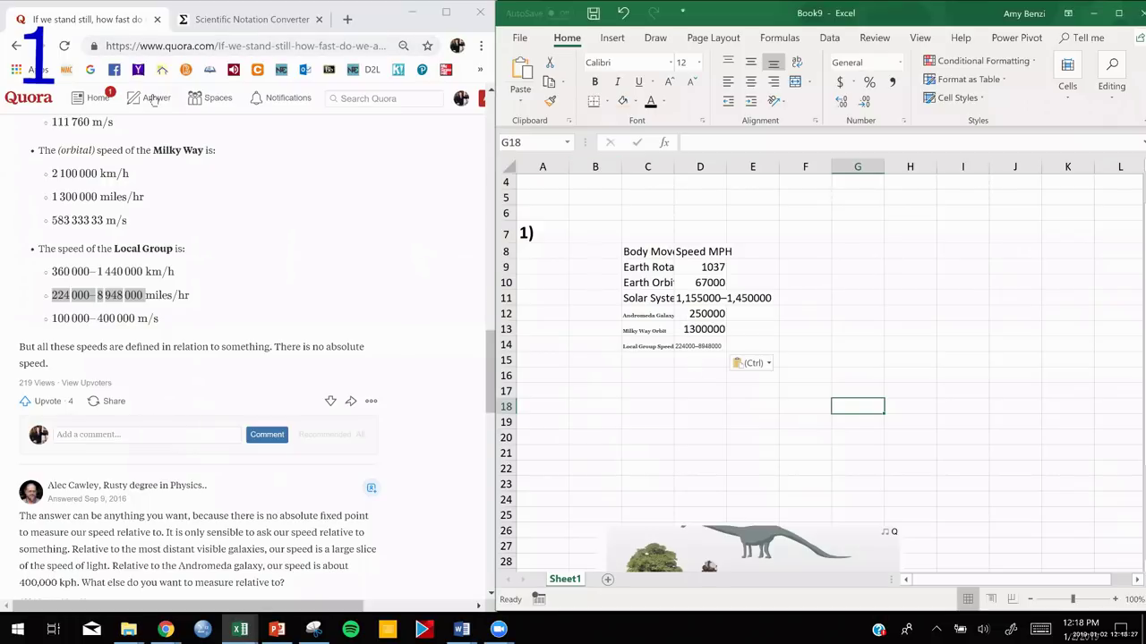
Examine cells D11 and E11 to see which one holds the overflowing Solar System speed range
{"action": "left_click", "coordinate": [644, 251]}
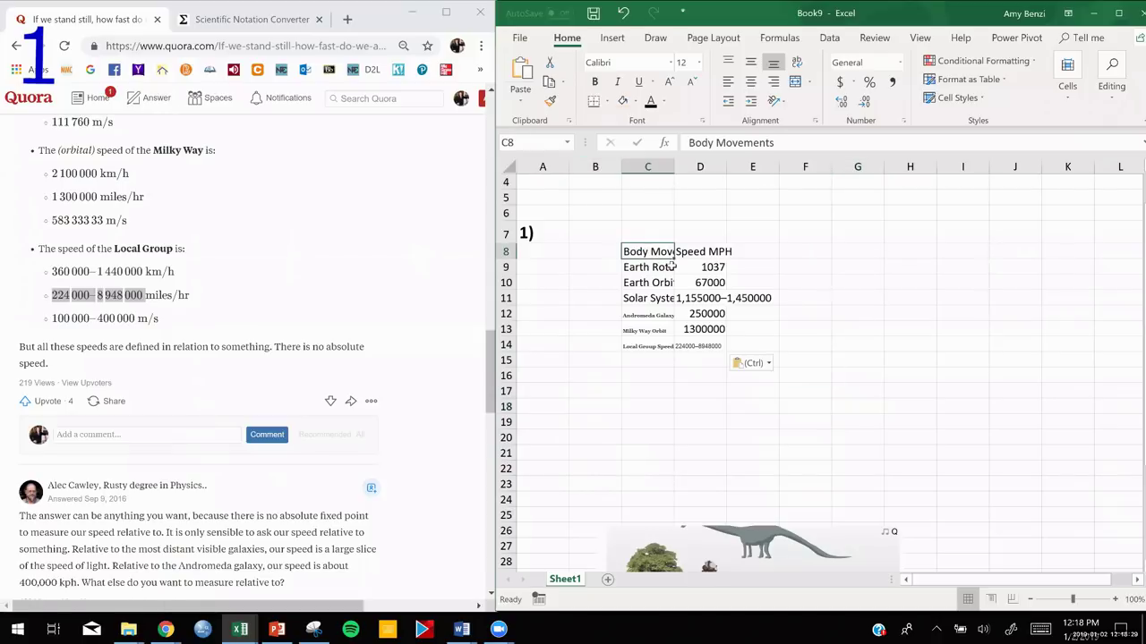
{"action": "left_click_drag", "start_coordinate": [671, 265], "coordinate": [702, 345]}
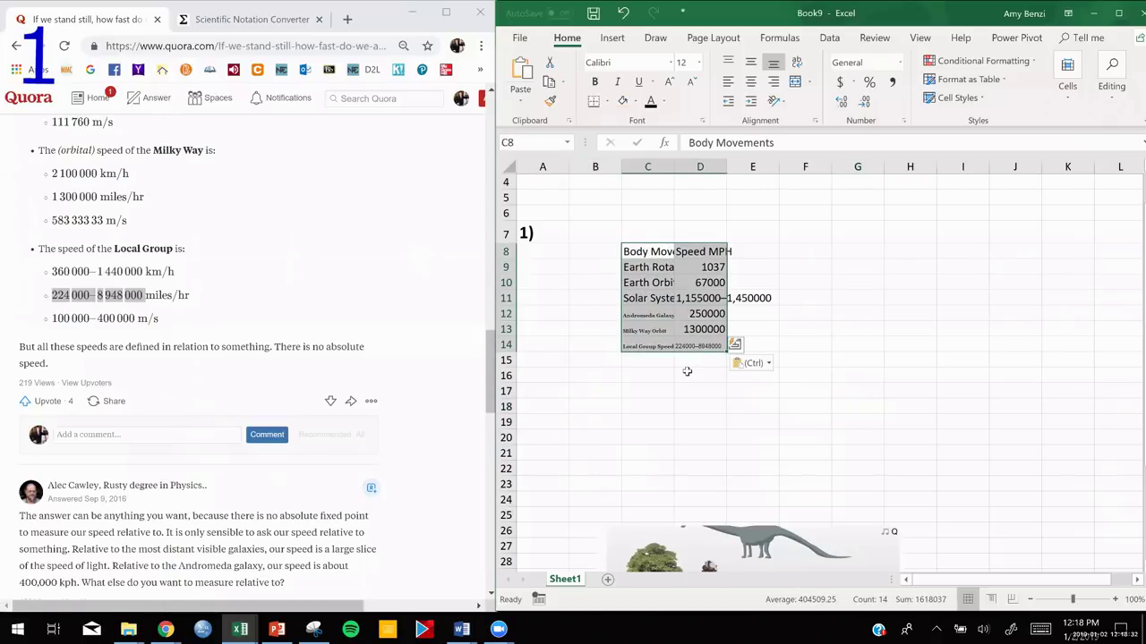
{"action": "left_click", "coordinate": [761, 298]}
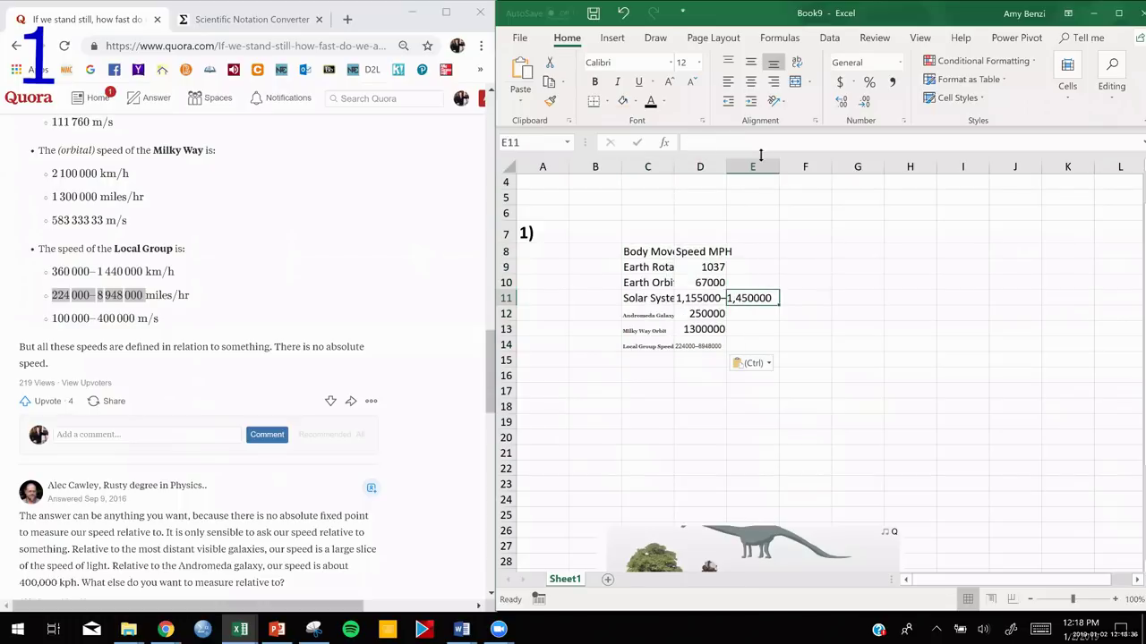
{"action": "double_click", "coordinate": [708, 298]}
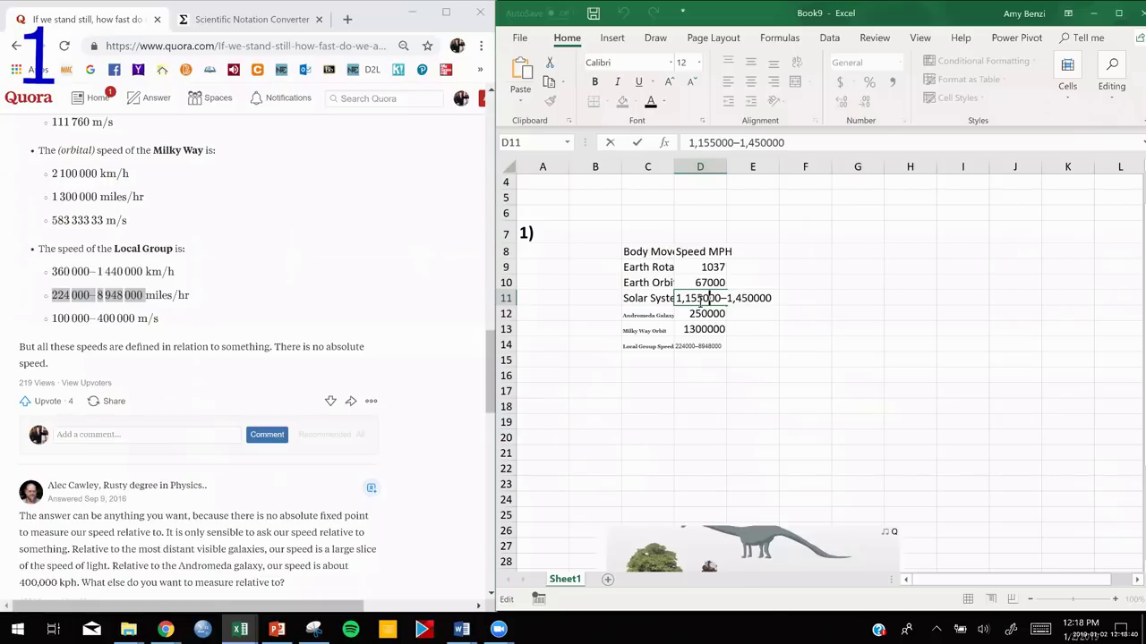
Wrap the text in the whole table, cells C8 to D14
{"action": "left_click_drag", "start_coordinate": [645, 252], "coordinate": [655, 364]}
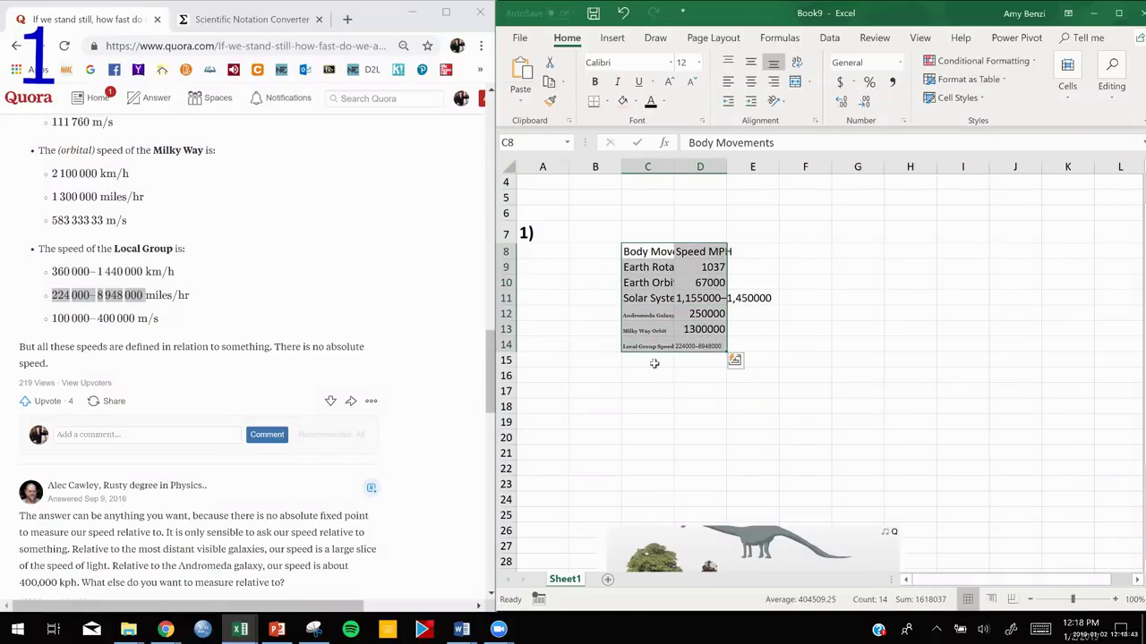
{"action": "right_click", "coordinate": [655, 303]}
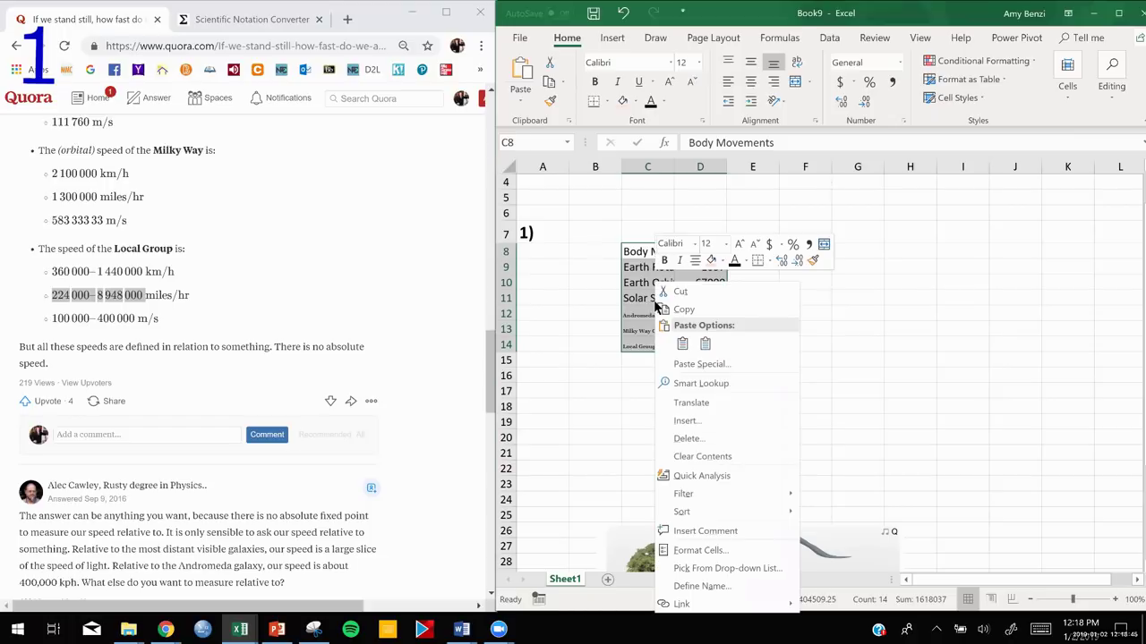
{"action": "left_click", "coordinate": [687, 551]}
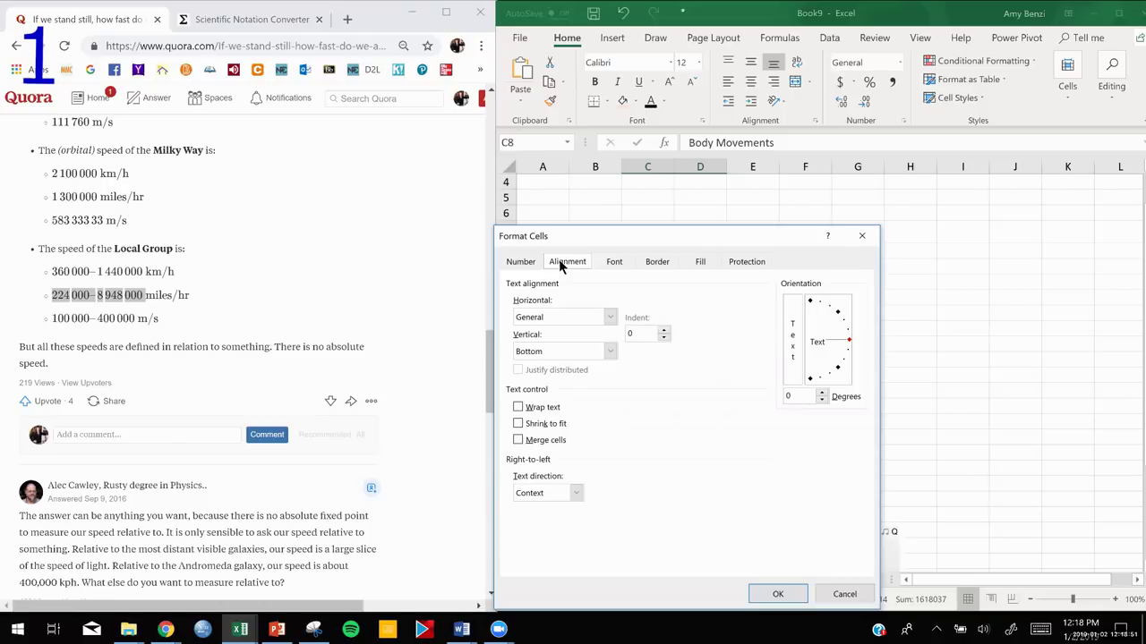
{"action": "left_click", "coordinate": [518, 408]}
{"action": "left_click", "coordinate": [775, 594]}
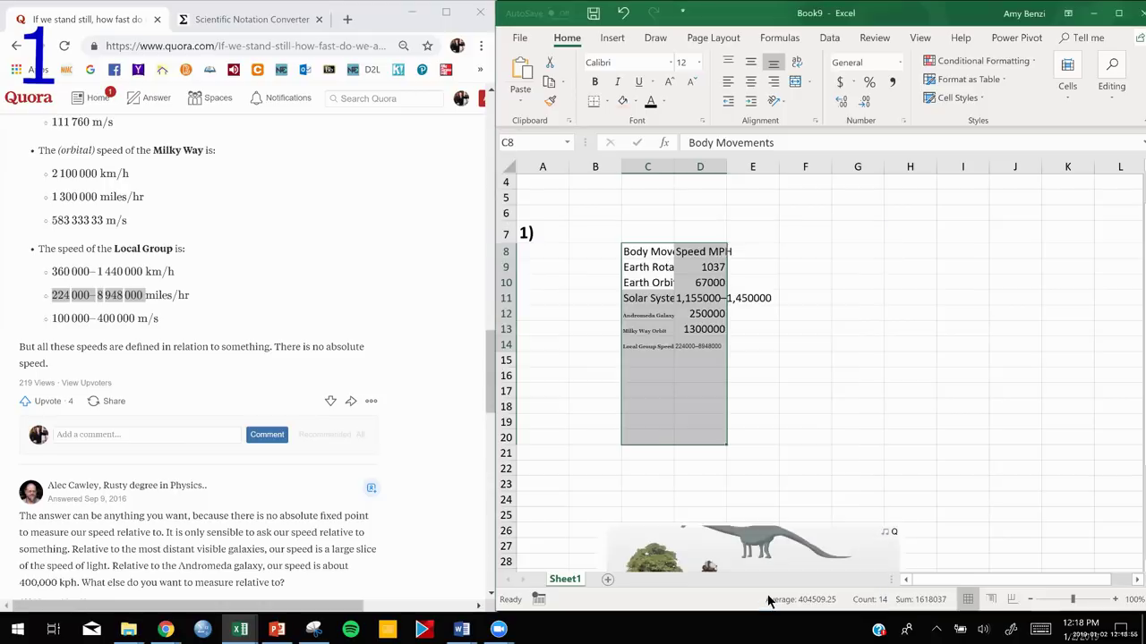
Center the table's contents both vertically and horizontally within their cells
{"action": "left_click", "coordinate": [750, 64]}
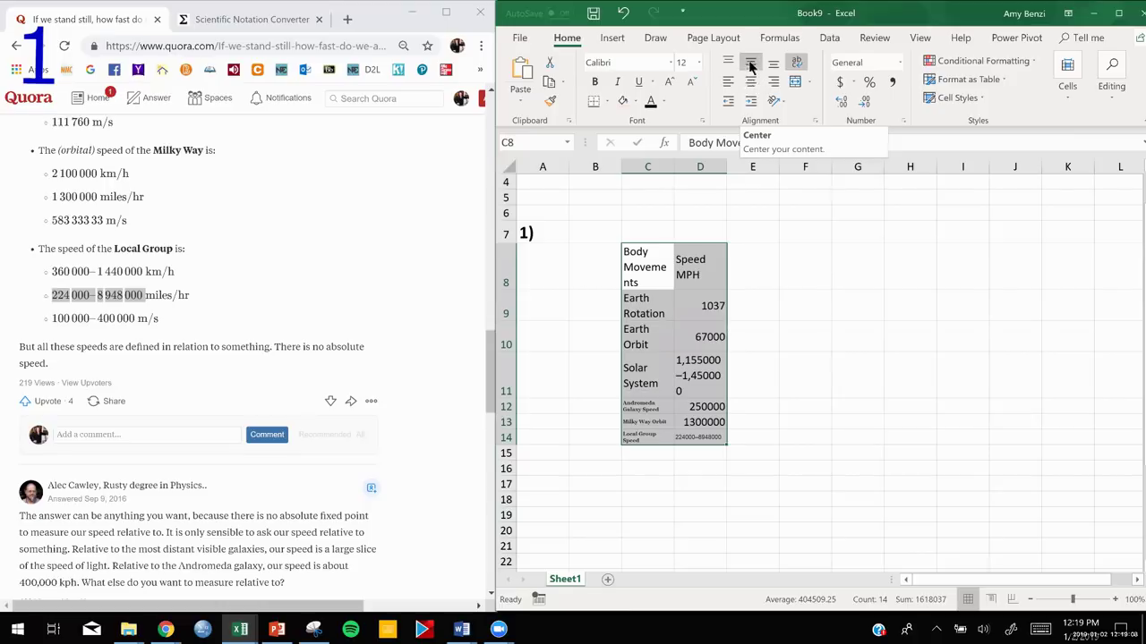
{"action": "left_click", "coordinate": [751, 85]}
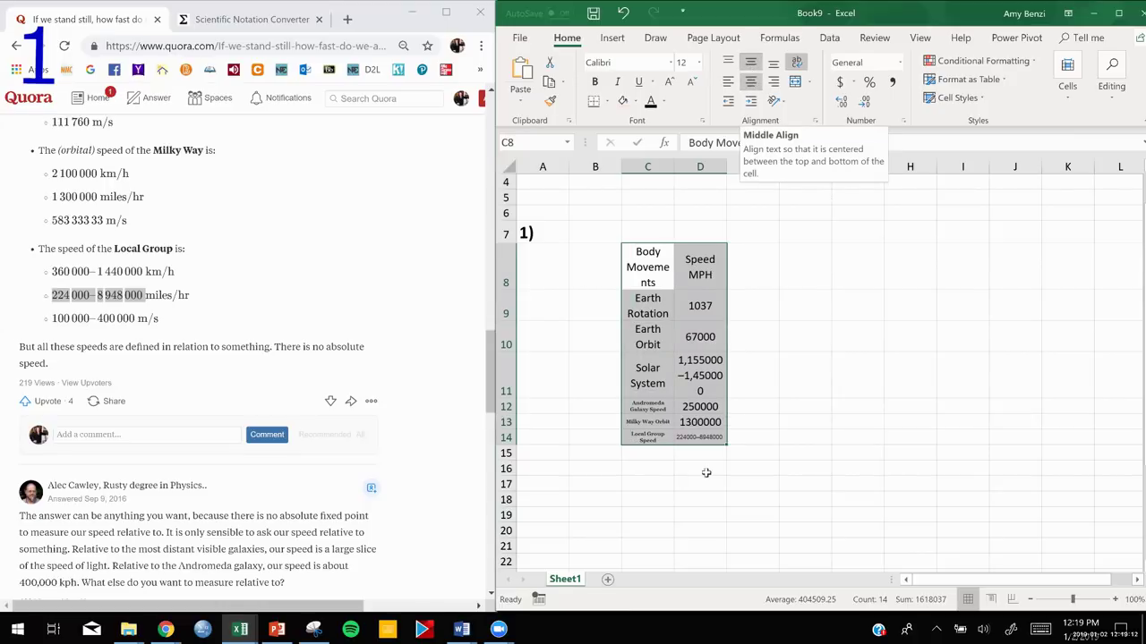
{"action": "left_click", "coordinate": [813, 439]}
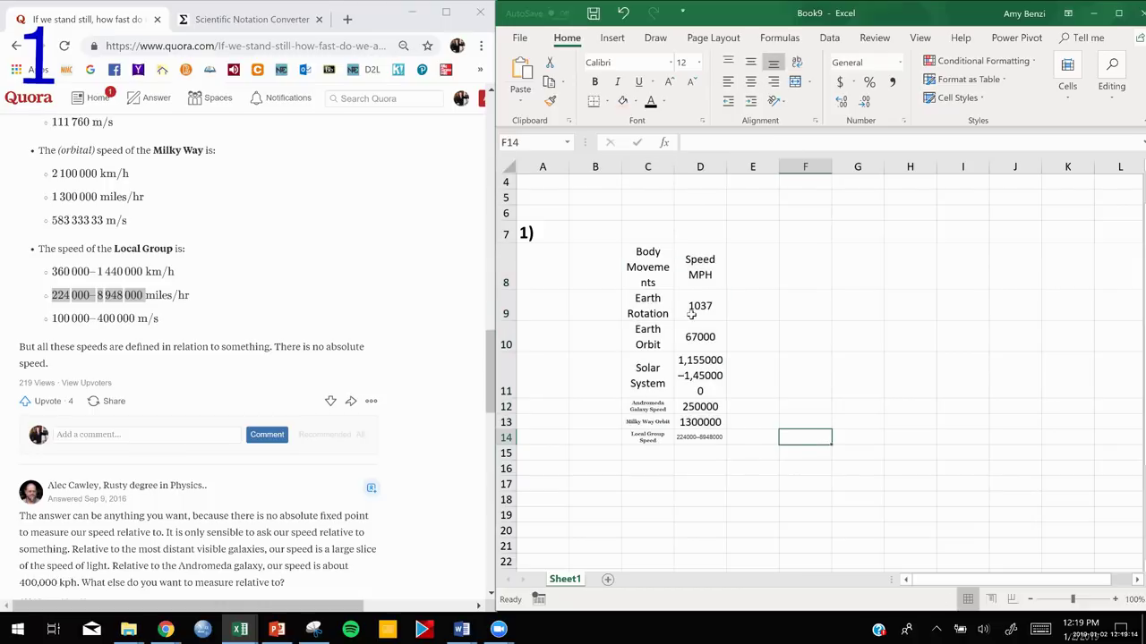
Format all text in the table C8:D14 uniformly as Calibri, size 12, without bold
{"action": "left_click_drag", "start_coordinate": [648, 263], "coordinate": [687, 436]}
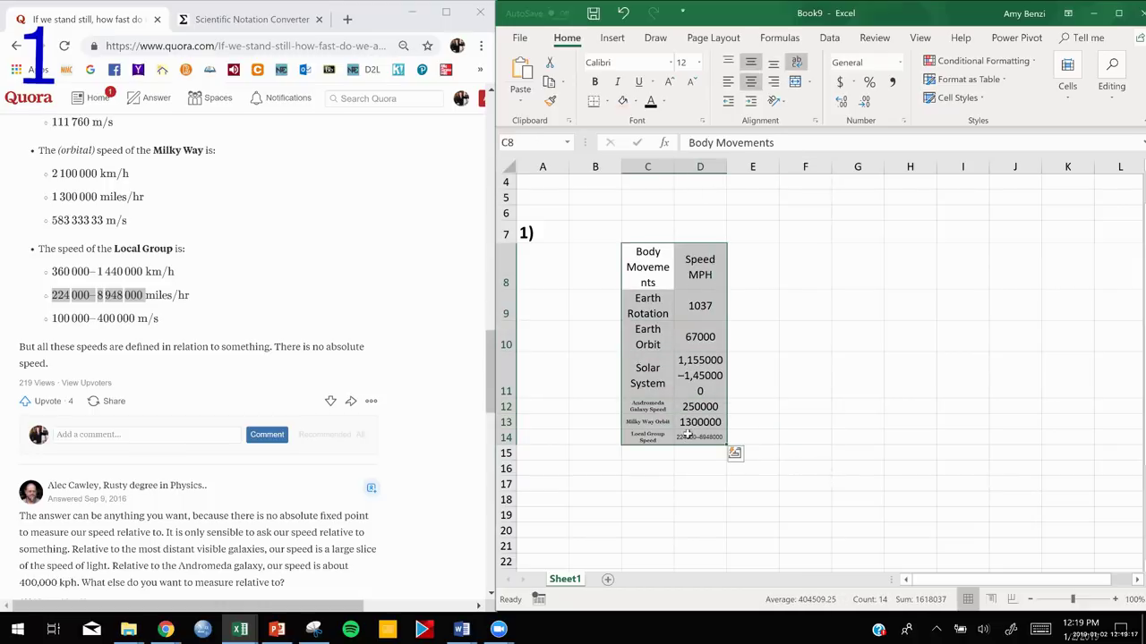
{"action": "left_click", "coordinate": [671, 63]}
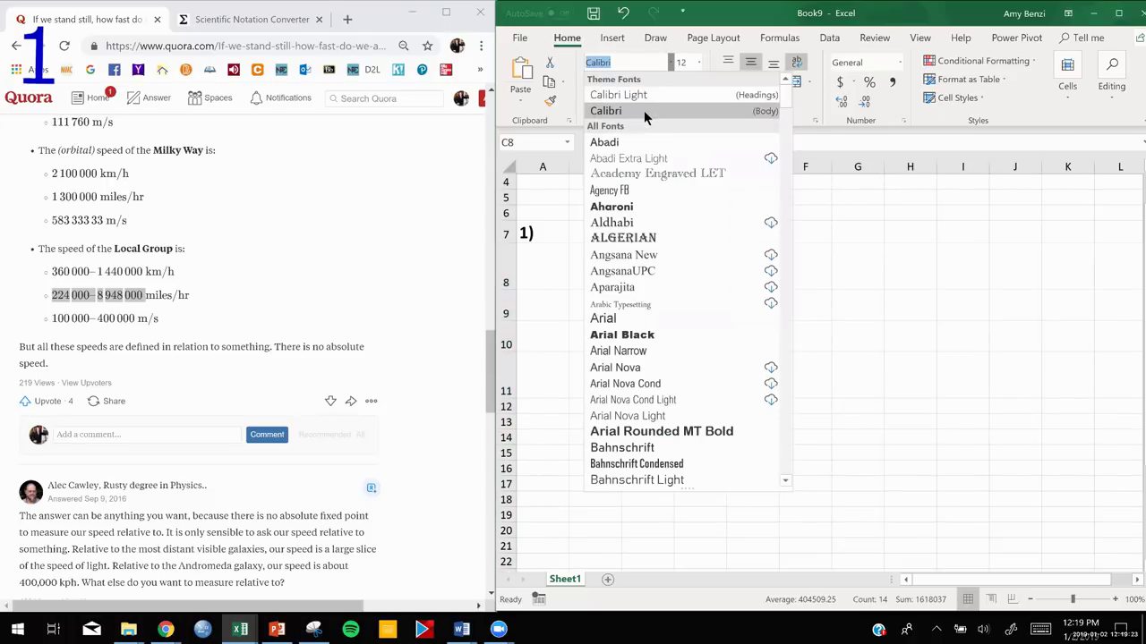
{"action": "left_click", "coordinate": [643, 110]}
{"action": "left_click", "coordinate": [698, 63]}
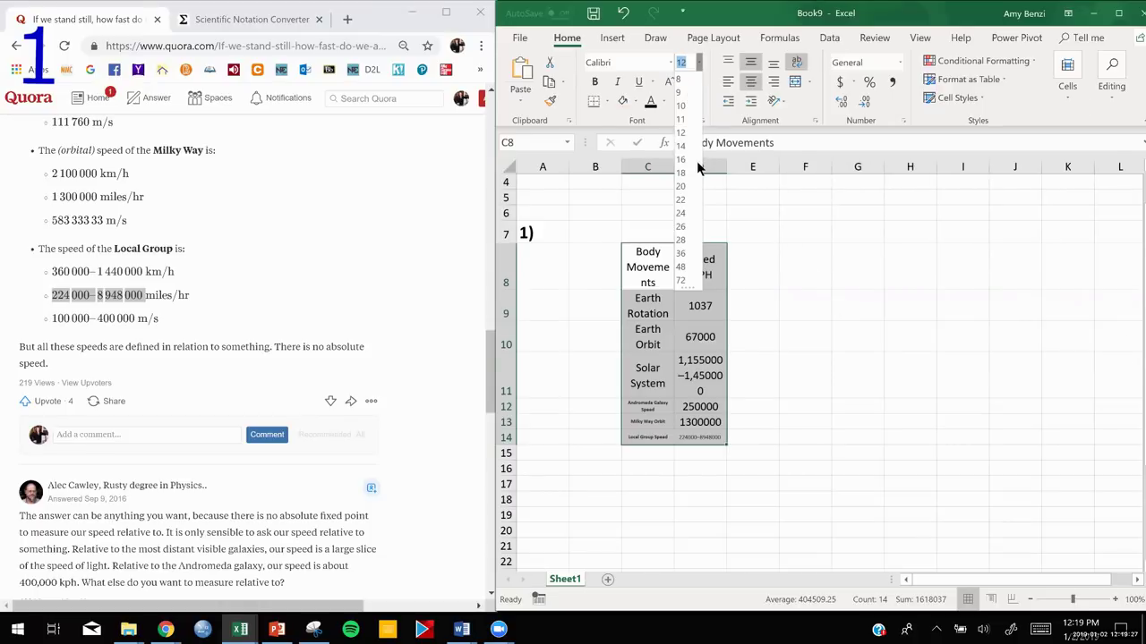
{"action": "left_click", "coordinate": [591, 88]}
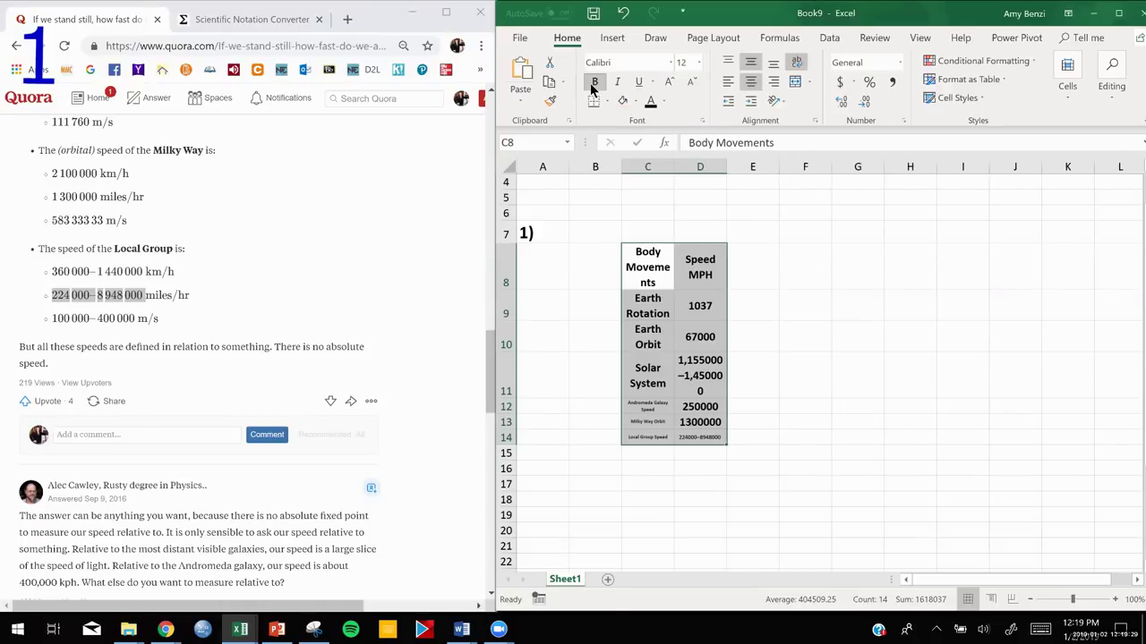
{"action": "left_click", "coordinate": [698, 63]}
{"action": "left_click", "coordinate": [680, 132]}
{"action": "left_click", "coordinate": [858, 374]}
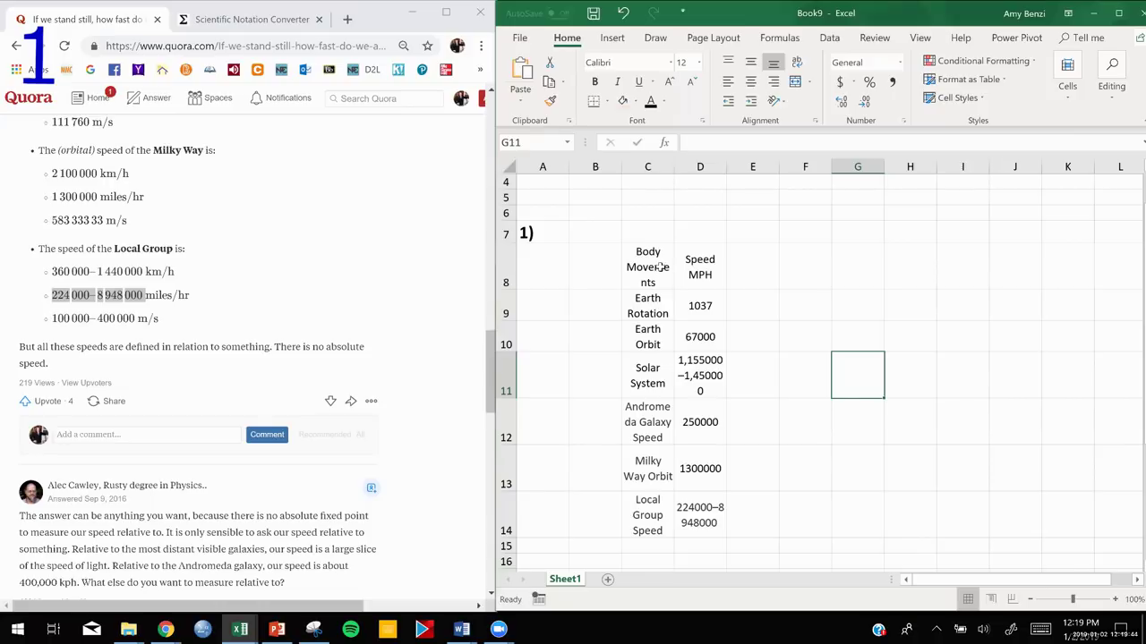
Widen column C so that no word in the body movements labels is split across lines
{"action": "left_click", "coordinate": [655, 166]}
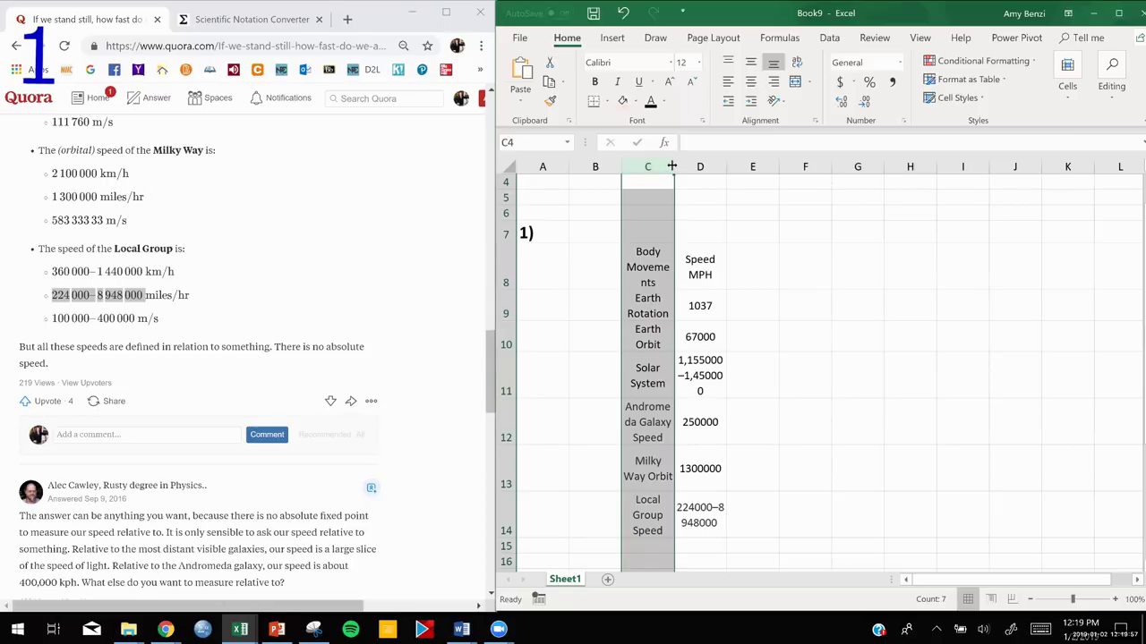
{"action": "left_click_drag", "start_coordinate": [672, 167], "coordinate": [695, 167]}
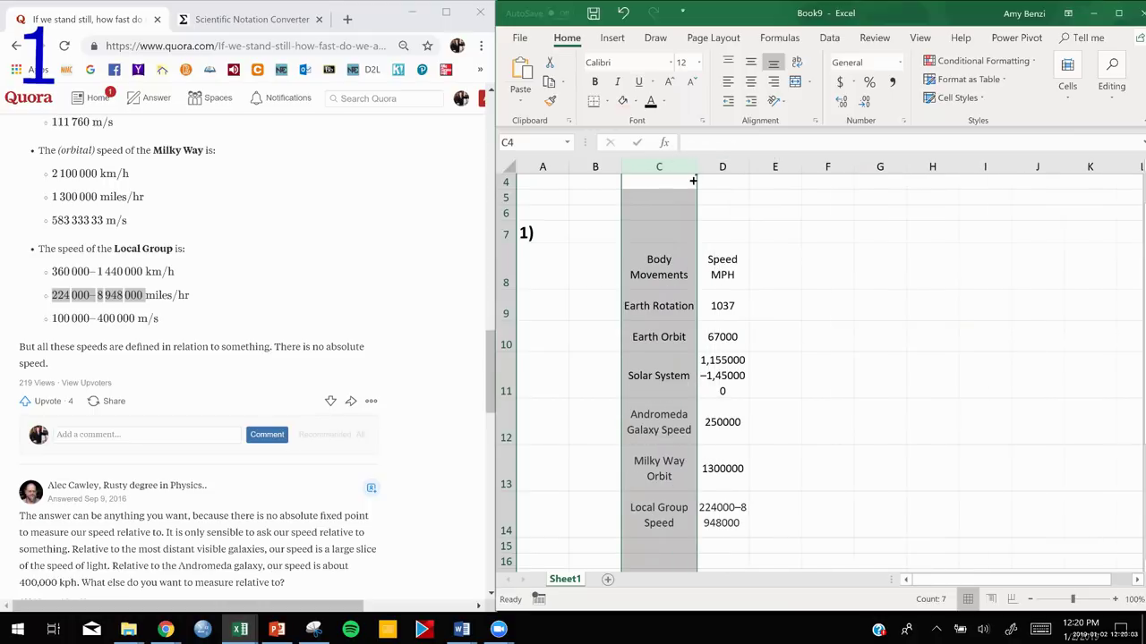
Fill the body movements column C8:C14 and the Speed MPH header D8 with Blue, Accent 1, Lighter 80%
{"action": "left_click", "coordinate": [783, 296]}
{"action": "left_click", "coordinate": [832, 427]}
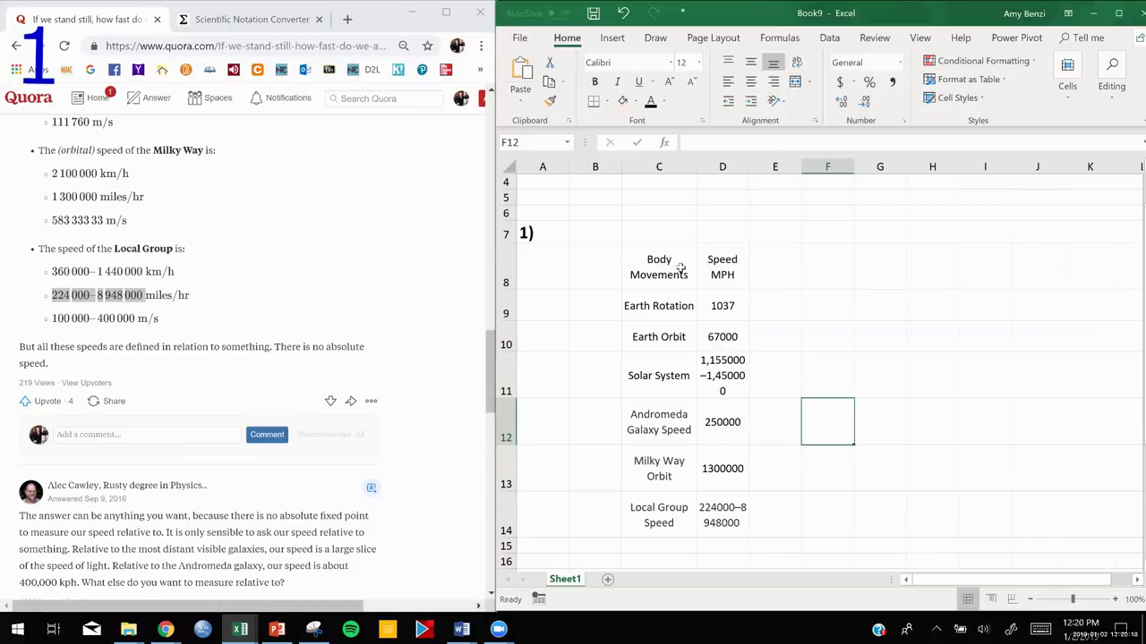
{"action": "left_click_drag", "start_coordinate": [680, 268], "coordinate": [658, 525]}
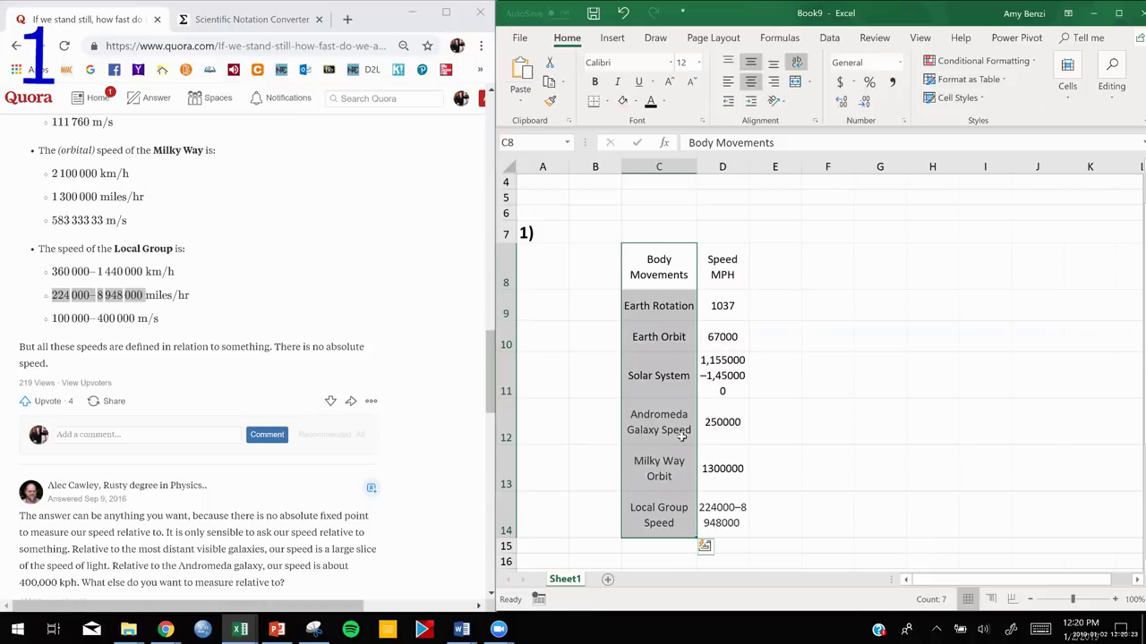
{"action": "left_click", "coordinate": [680, 267]}
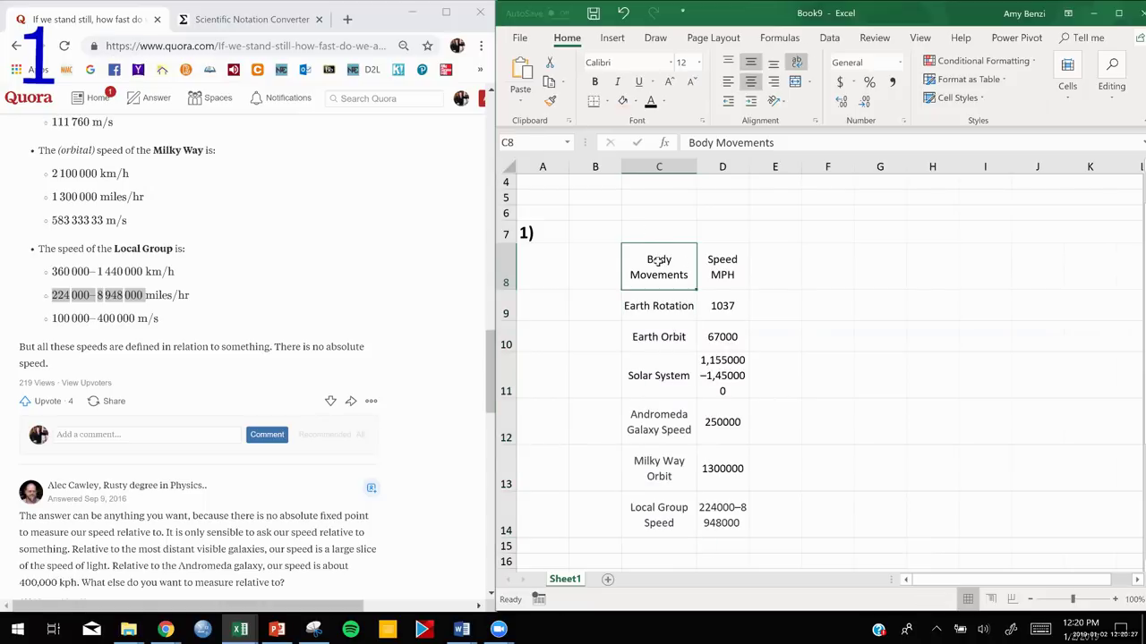
{"action": "left_click_drag", "start_coordinate": [658, 261], "coordinate": [657, 511]}
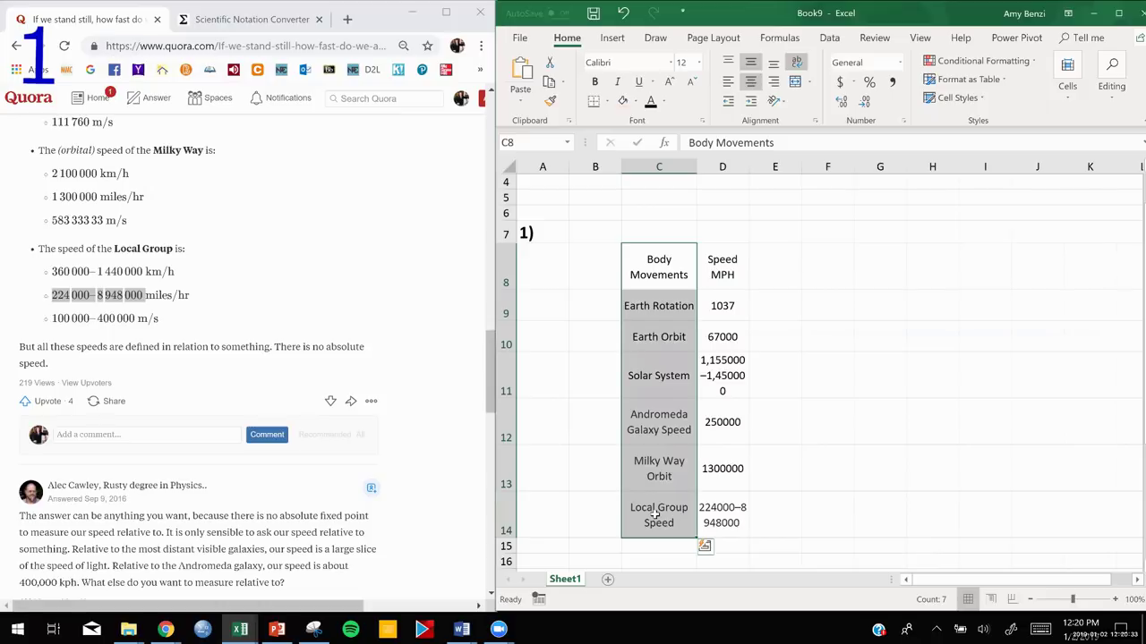
{"action": "left_click", "coordinate": [713, 268], "text": "ctrl"}
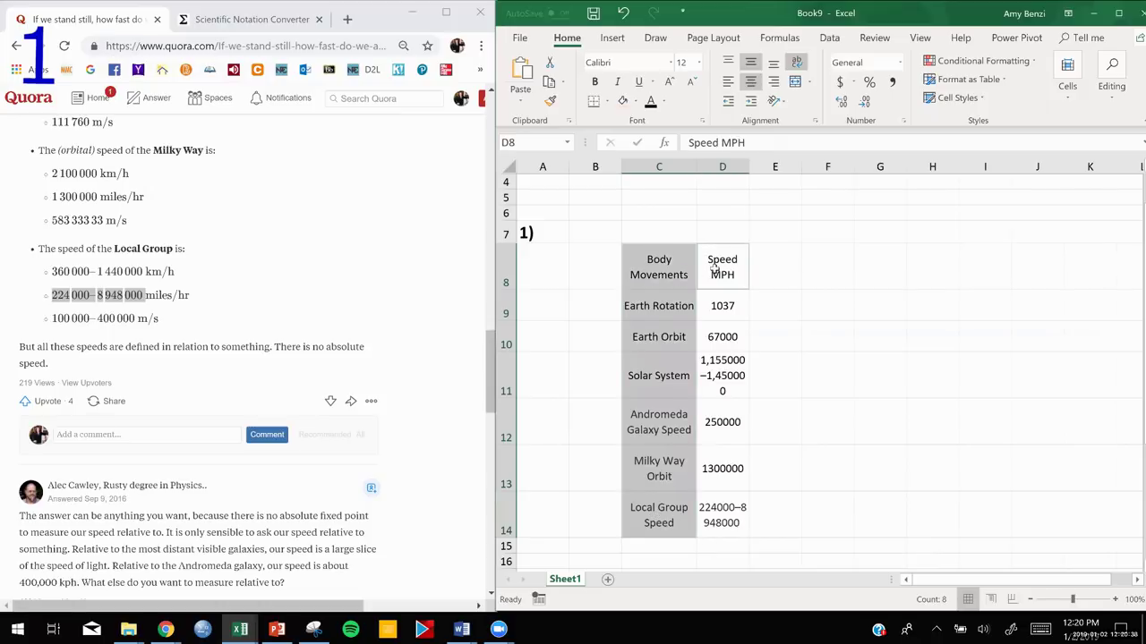
{"action": "left_click", "coordinate": [636, 101]}
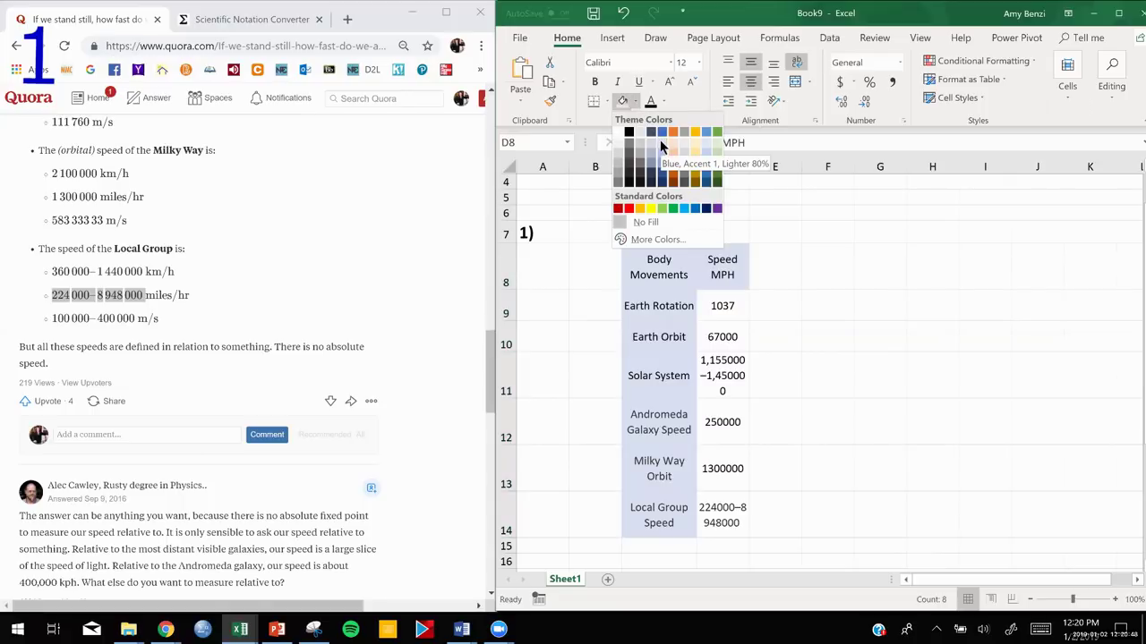
{"action": "left_click", "coordinate": [661, 141]}
{"action": "left_click", "coordinate": [877, 291]}
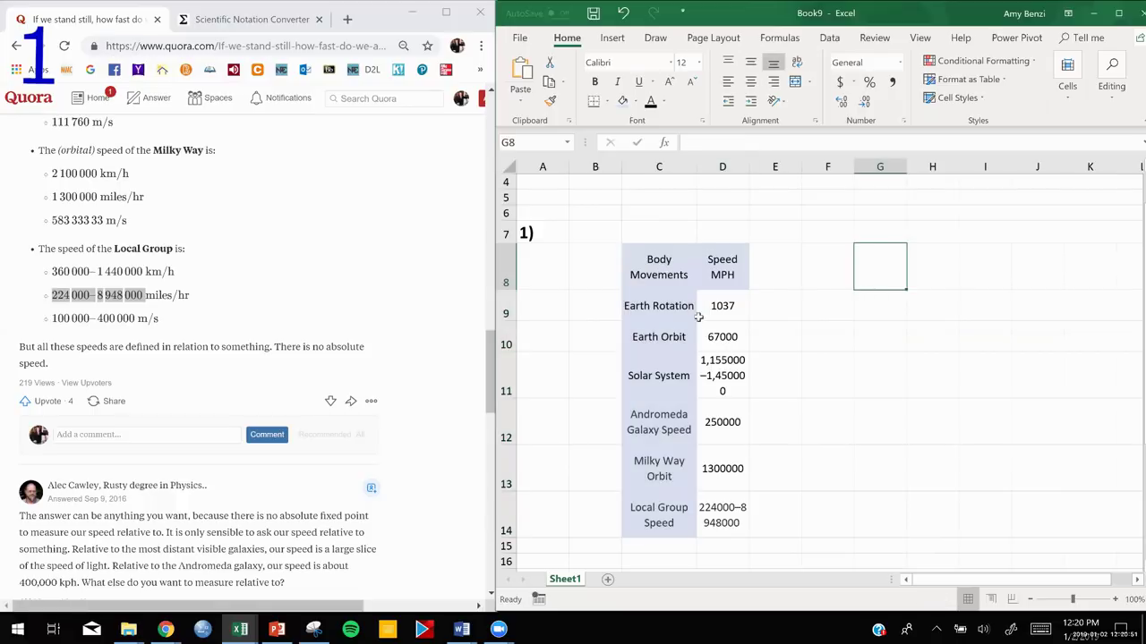
Fill the speed values in cells D9:D14 with light orange
{"action": "left_click_drag", "start_coordinate": [723, 309], "coordinate": [720, 514]}
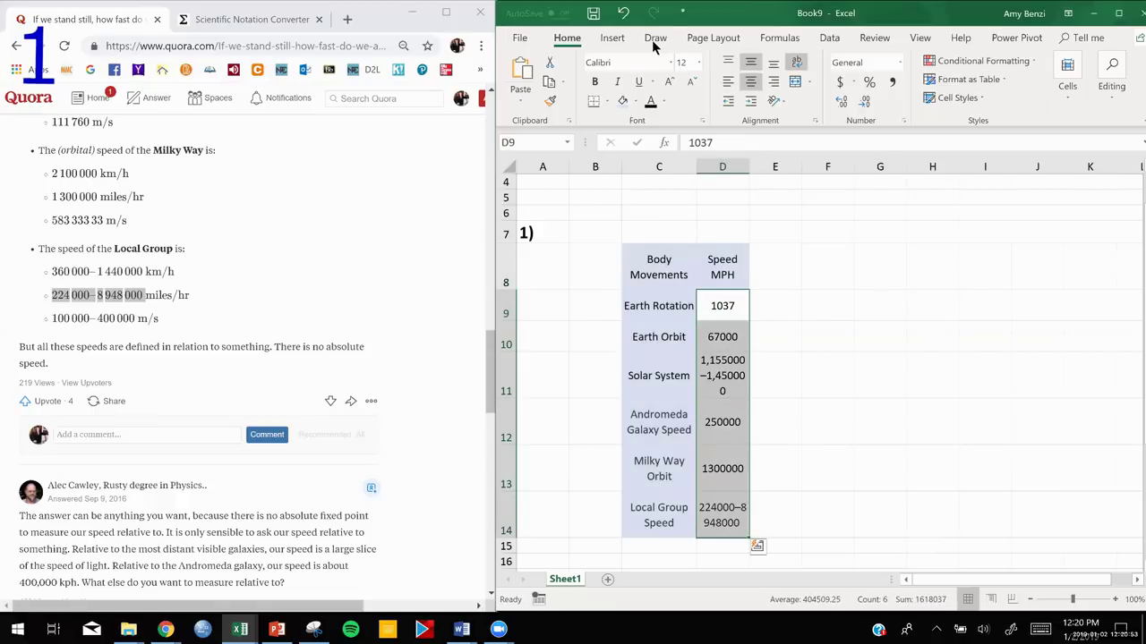
{"action": "left_click", "coordinate": [633, 100]}
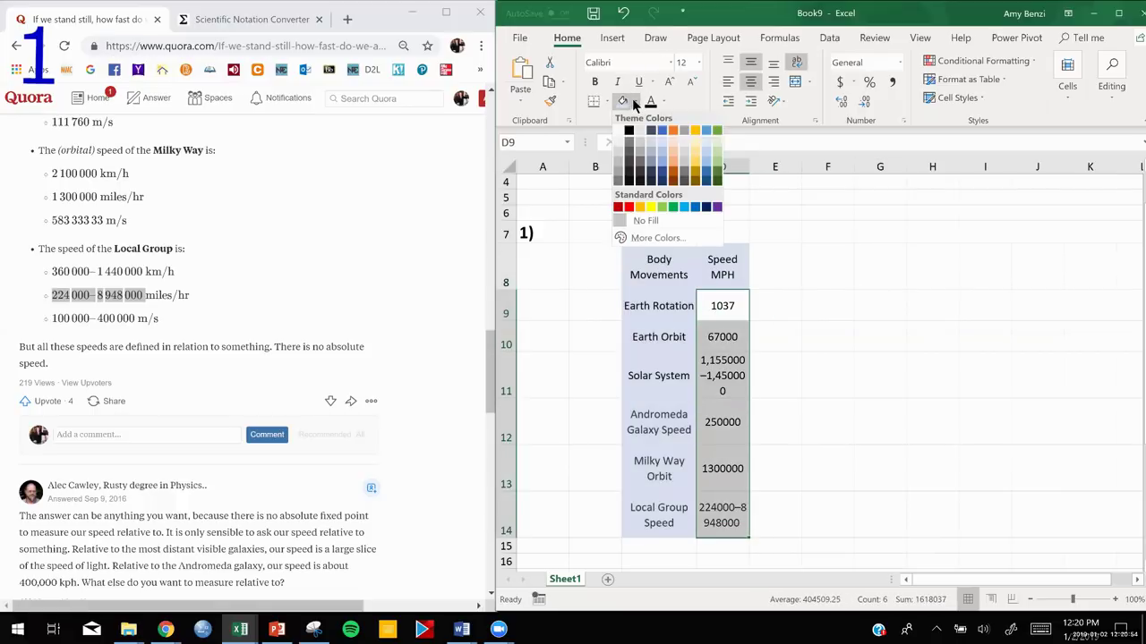
{"action": "left_click", "coordinate": [672, 138]}
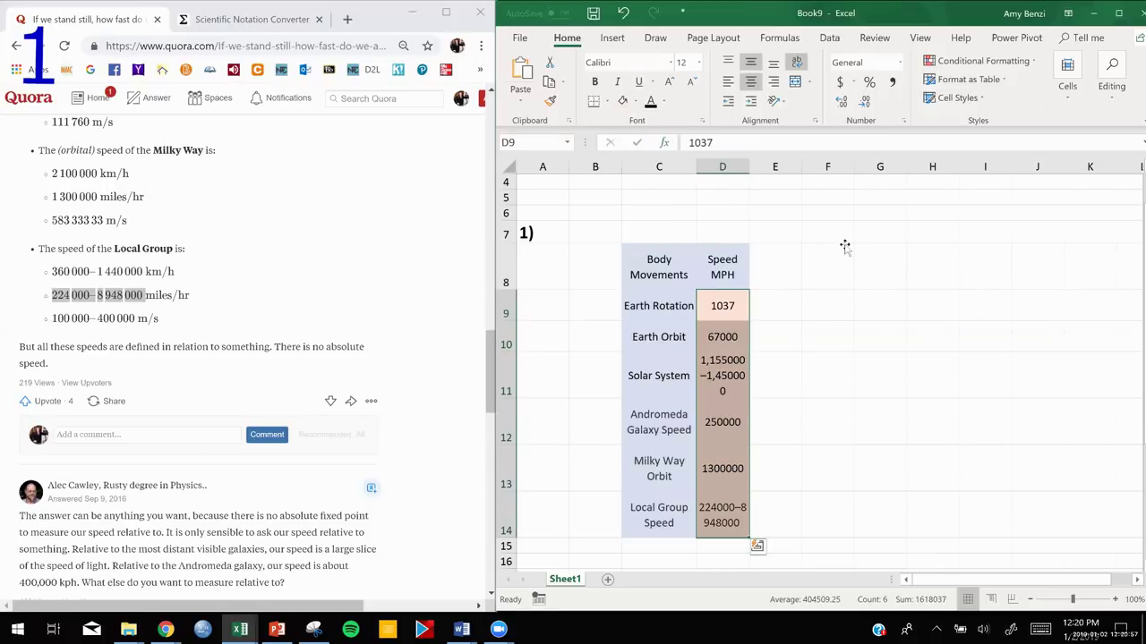
{"action": "left_click", "coordinate": [844, 249]}
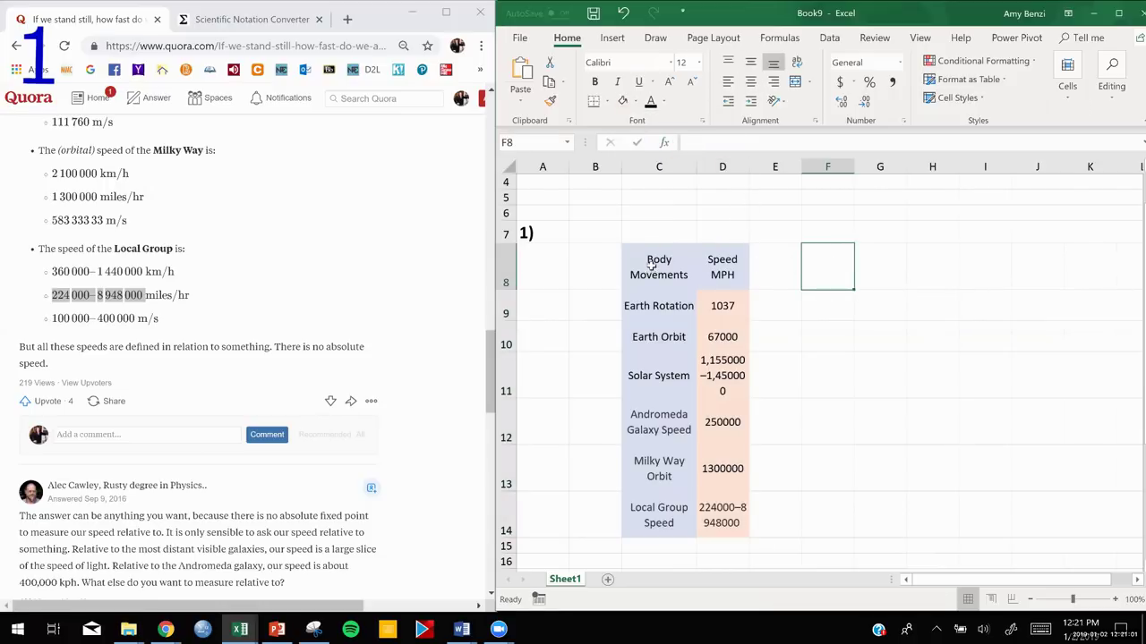
Select the whole table C8:D14, and try the spreadsheet window maximized and narrowed before restoring it to half the screen
{"action": "left_click_drag", "start_coordinate": [651, 265], "coordinate": [703, 520]}
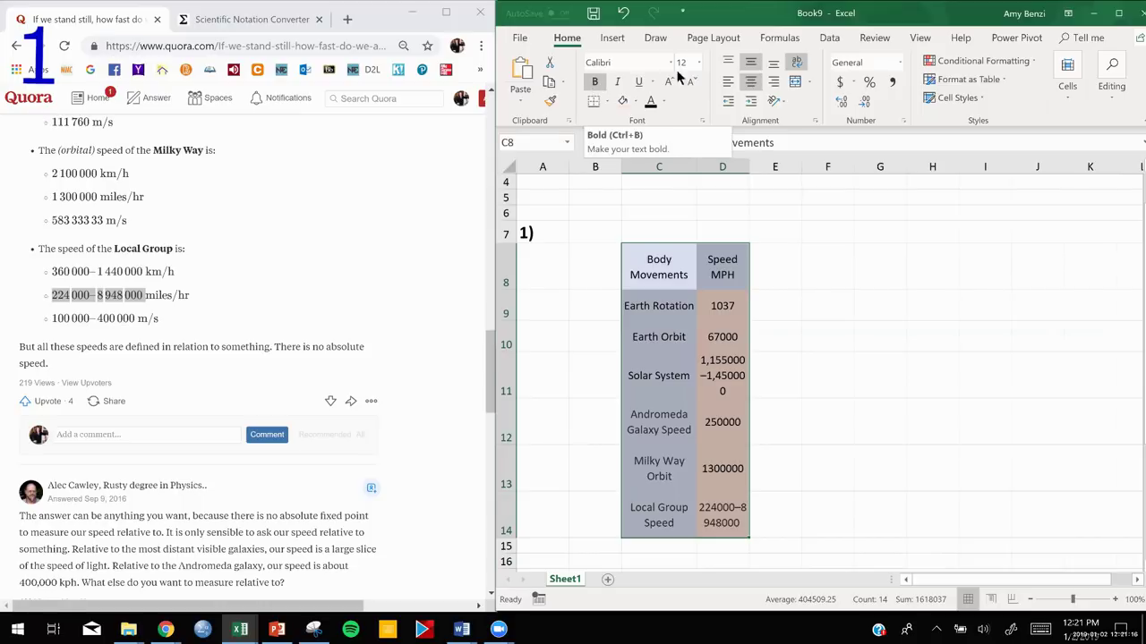
{"action": "left_click", "coordinate": [1120, 16]}
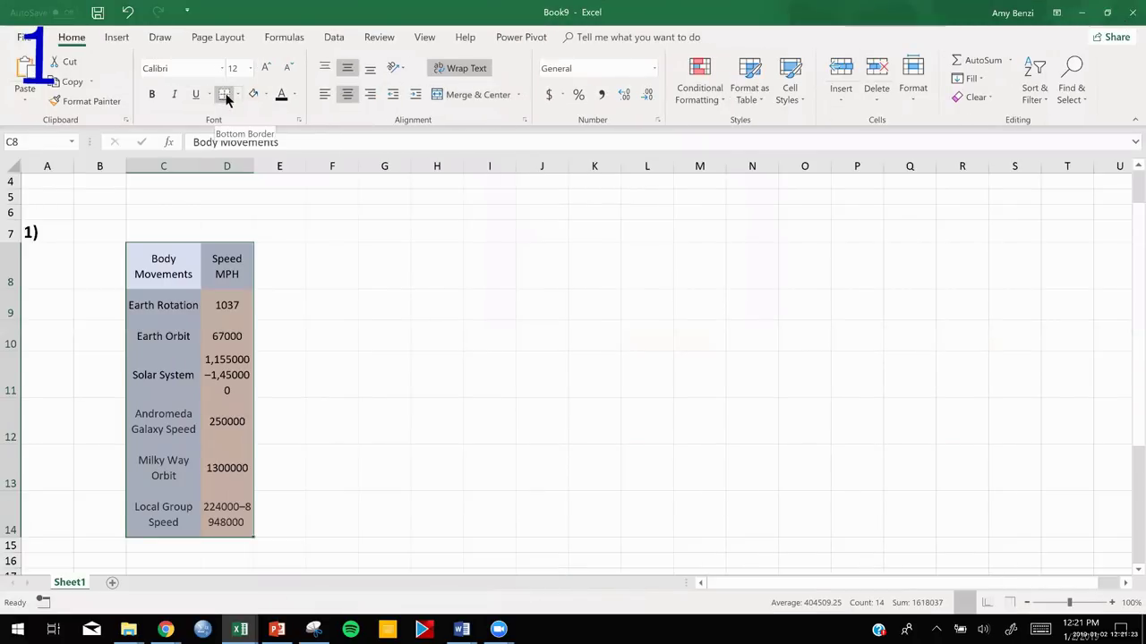
{"action": "left_click", "coordinate": [1107, 14]}
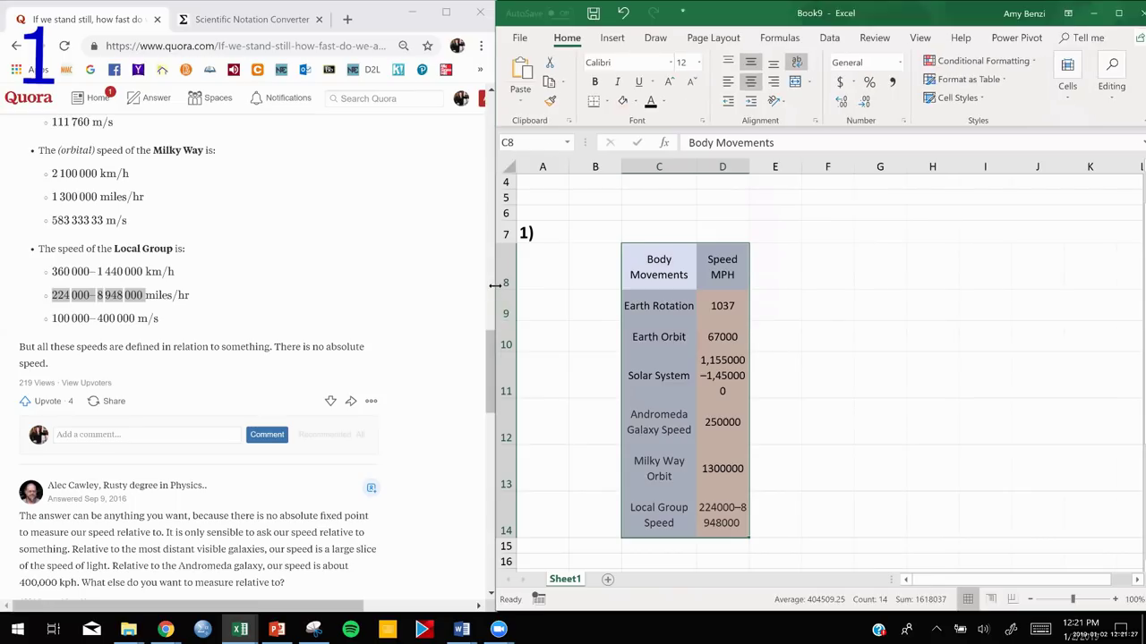
{"action": "left_click_drag", "start_coordinate": [495, 285], "coordinate": [682, 286]}
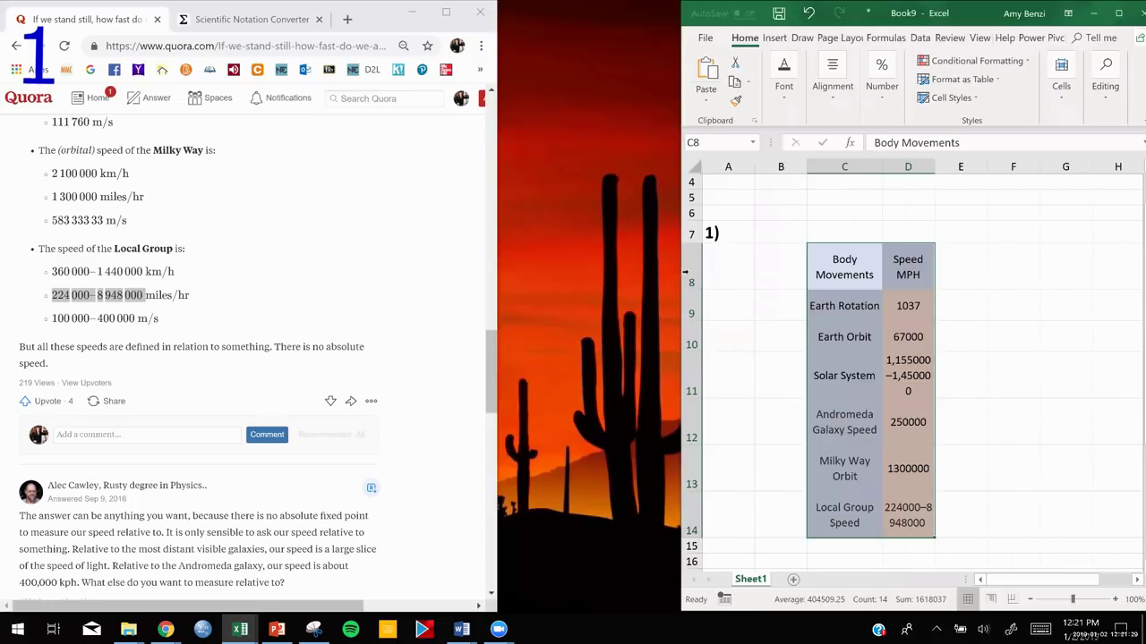
{"action": "left_click", "coordinate": [780, 106]}
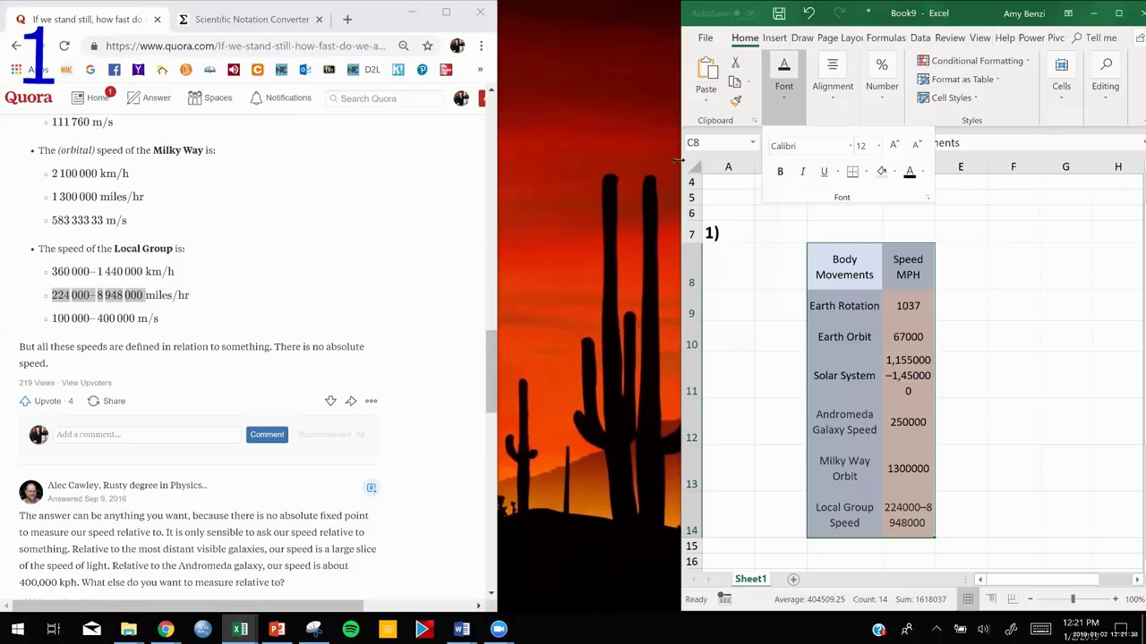
{"action": "left_click_drag", "start_coordinate": [677, 159], "coordinate": [495, 146]}
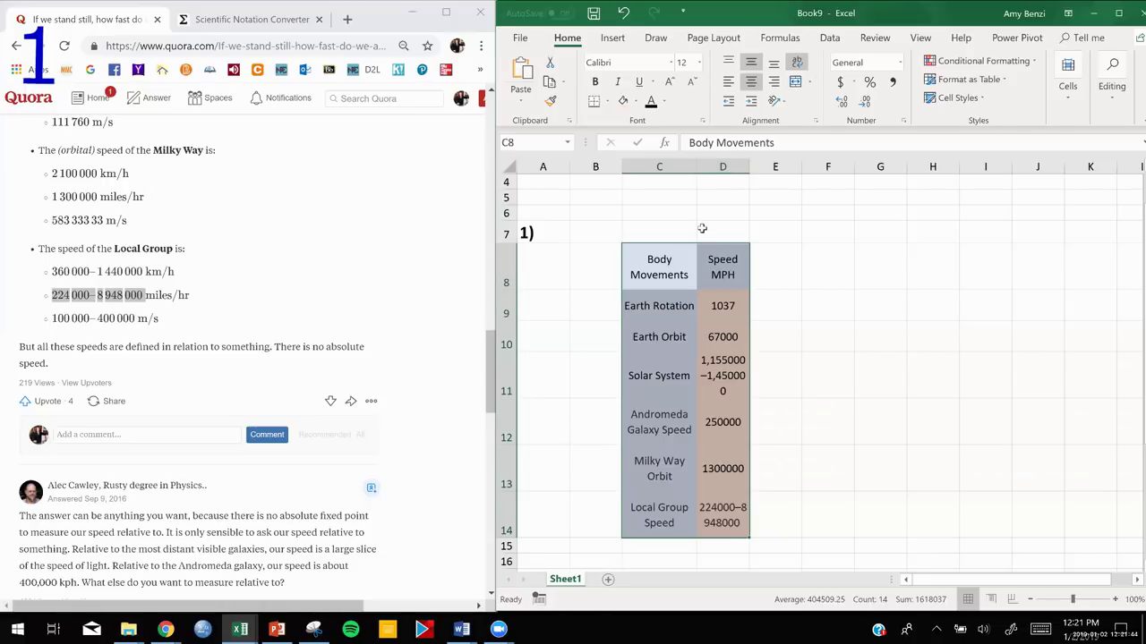
Apply all borders to the table C8:D14 using a thicker solid line in blue
{"action": "left_click", "coordinate": [606, 103]}
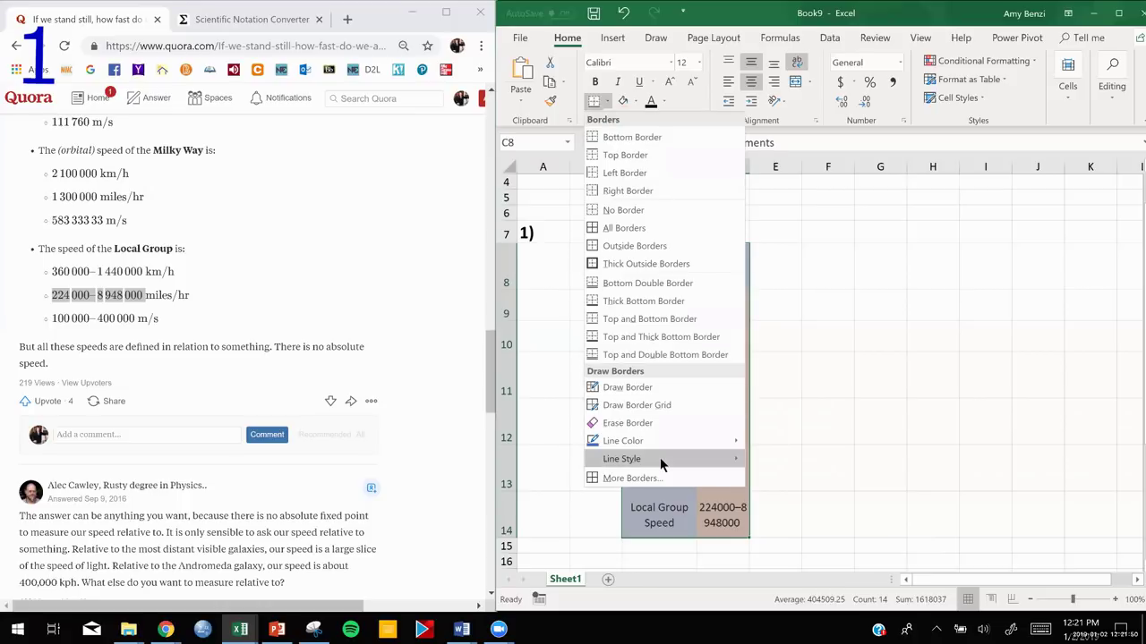
{"action": "mouse_move", "coordinate": [659, 458]}
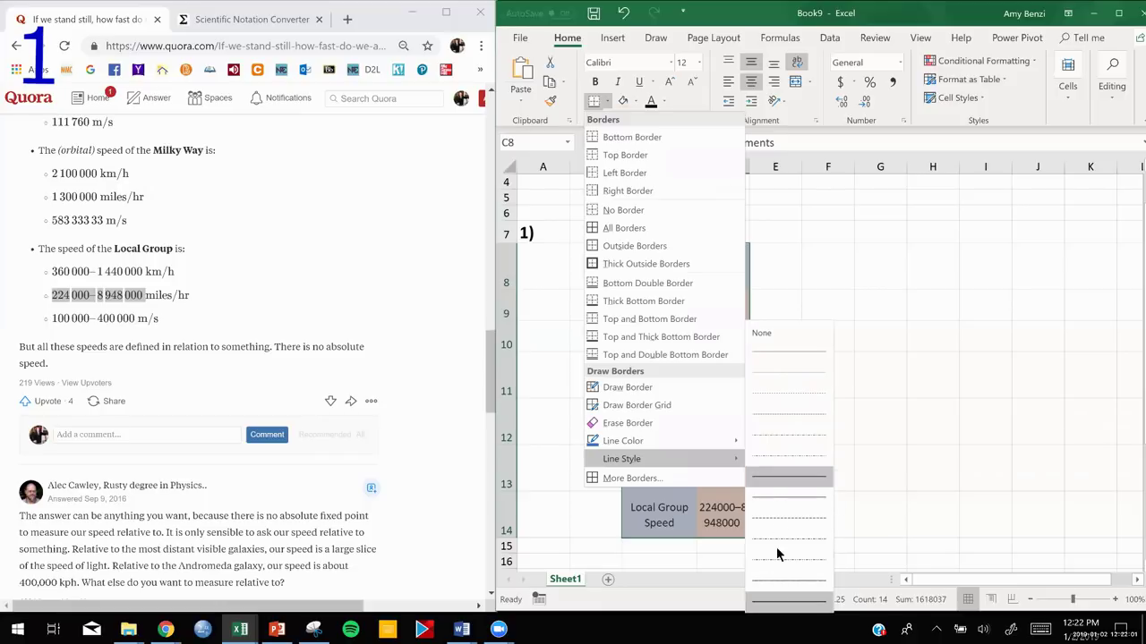
{"action": "left_click", "coordinate": [776, 608]}
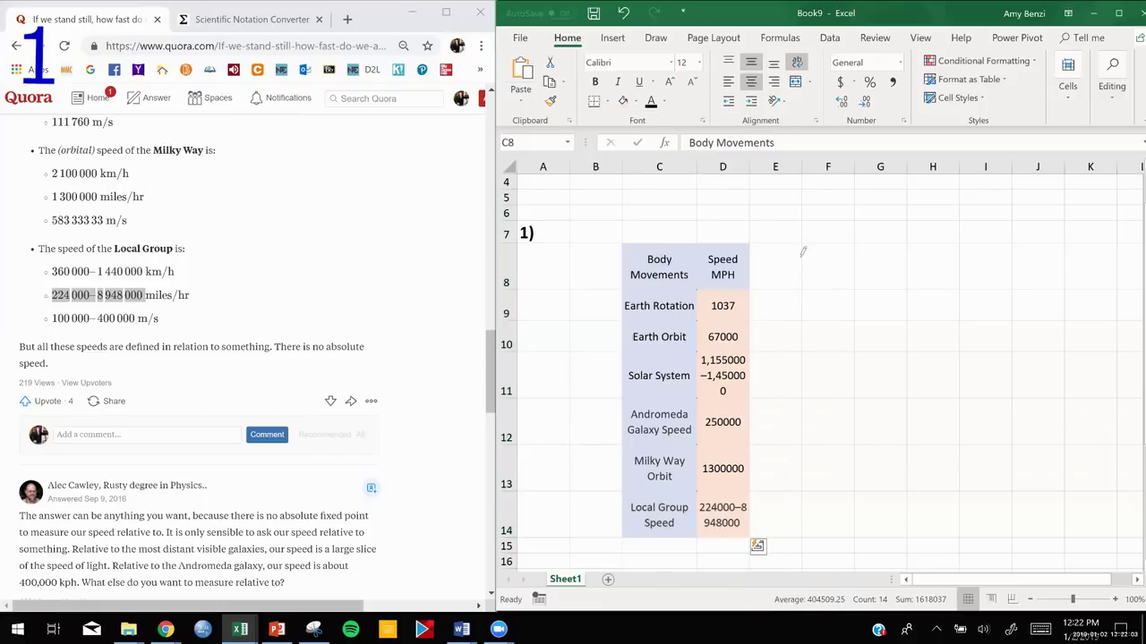
{"action": "left_click", "coordinate": [608, 102]}
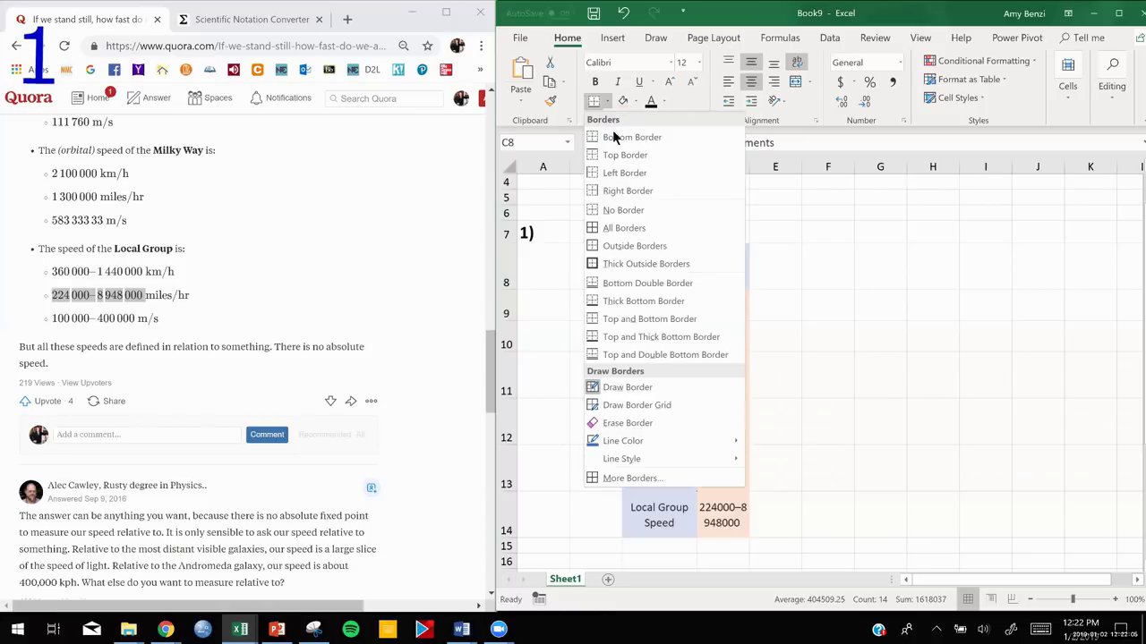
{"action": "mouse_move", "coordinate": [714, 438]}
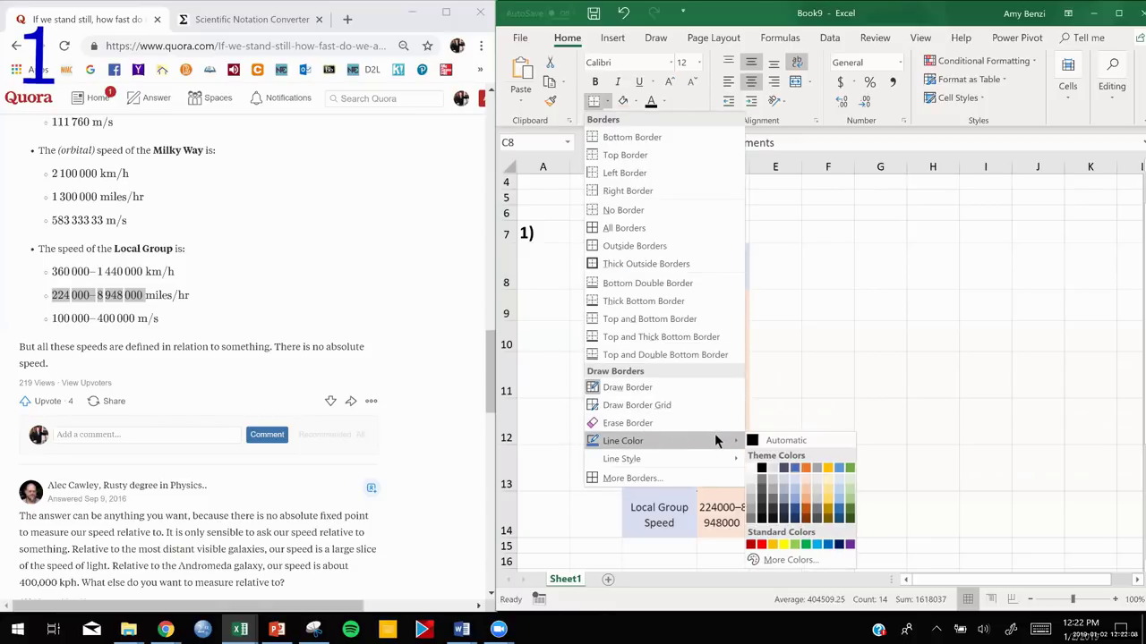
{"action": "left_click", "coordinate": [795, 473]}
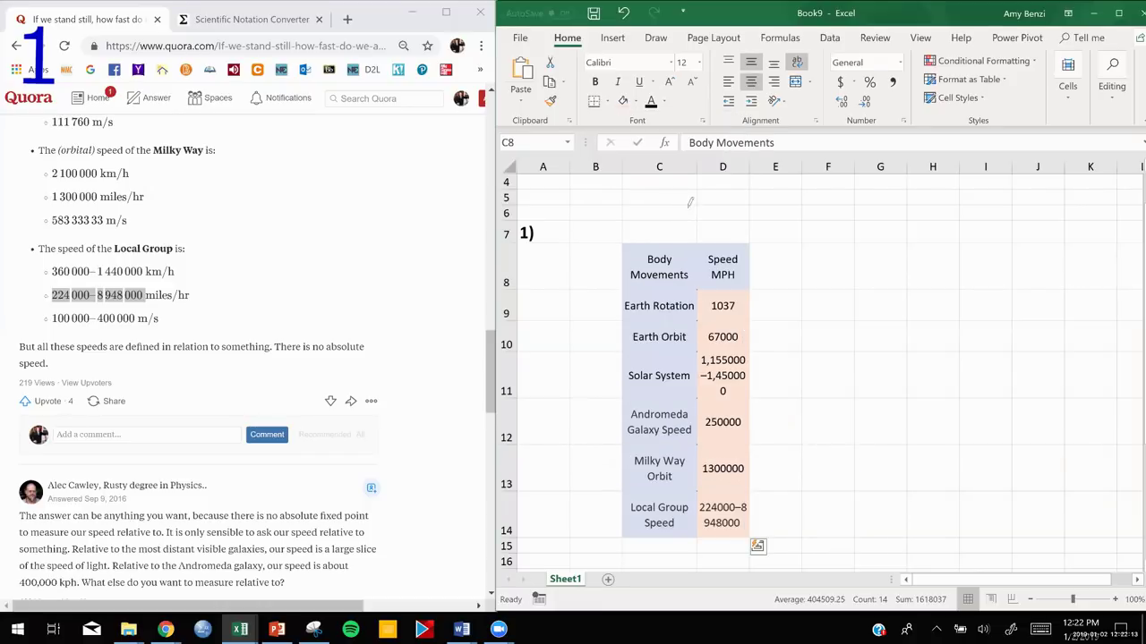
{"action": "left_click", "coordinate": [608, 102]}
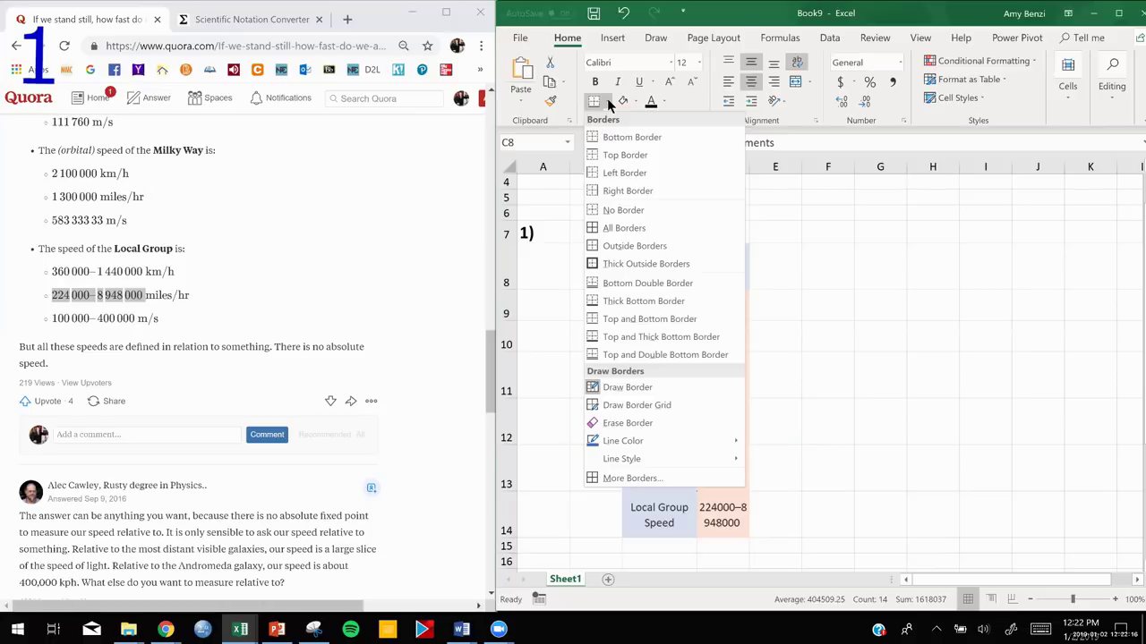
{"action": "left_click", "coordinate": [624, 230]}
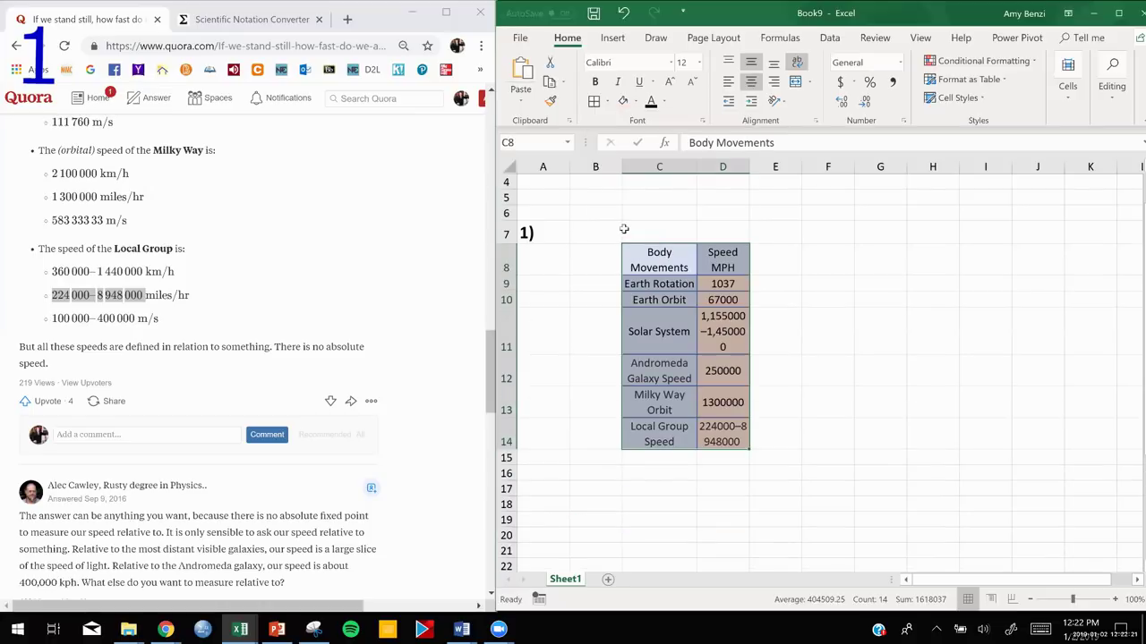
{"action": "left_click", "coordinate": [831, 333]}
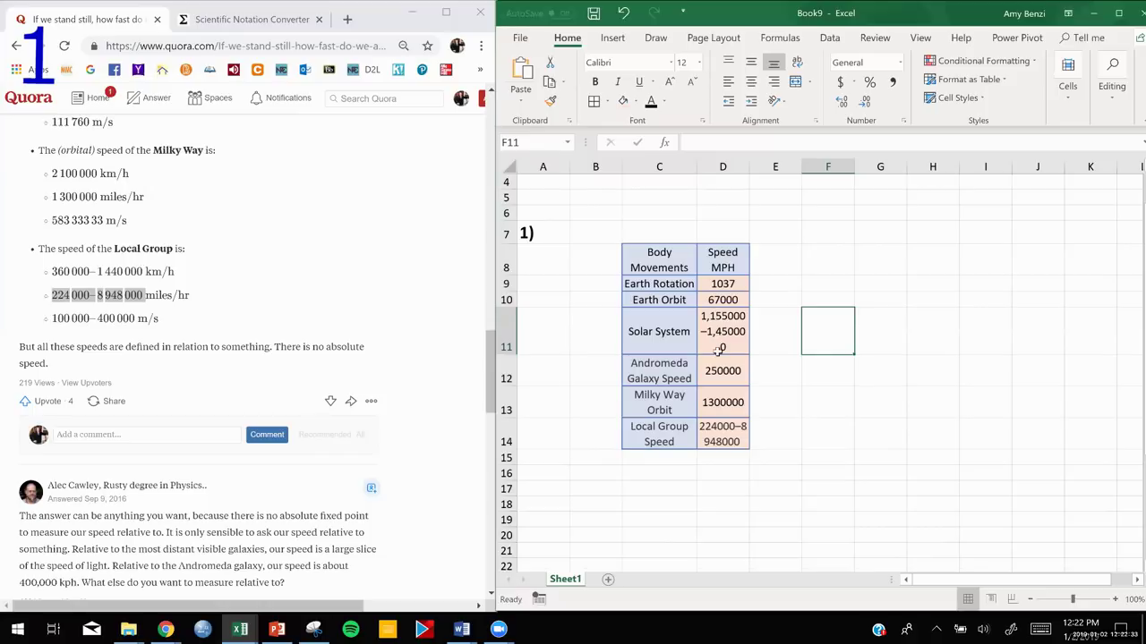
Return to the QL Week 2 Excel Report Document in the browser and read the table and chart instructions for scenario 1
{"action": "left_click", "coordinate": [16, 47]}
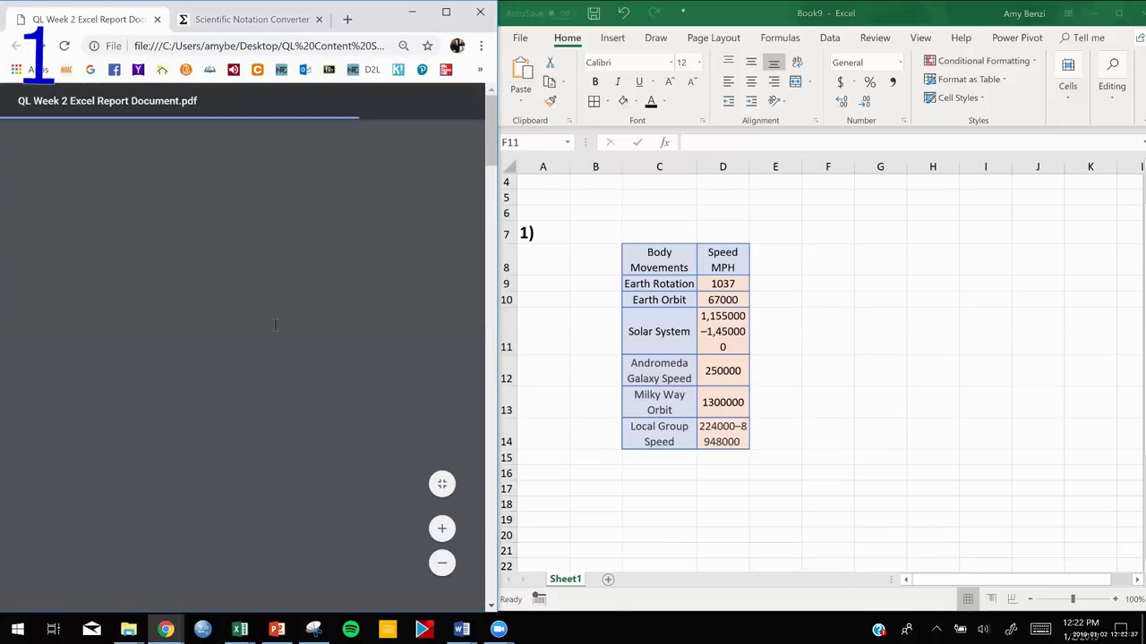
{"action": "scroll", "coordinate": [266, 431], "scroll_direction": "down", "scroll_amount": 2}
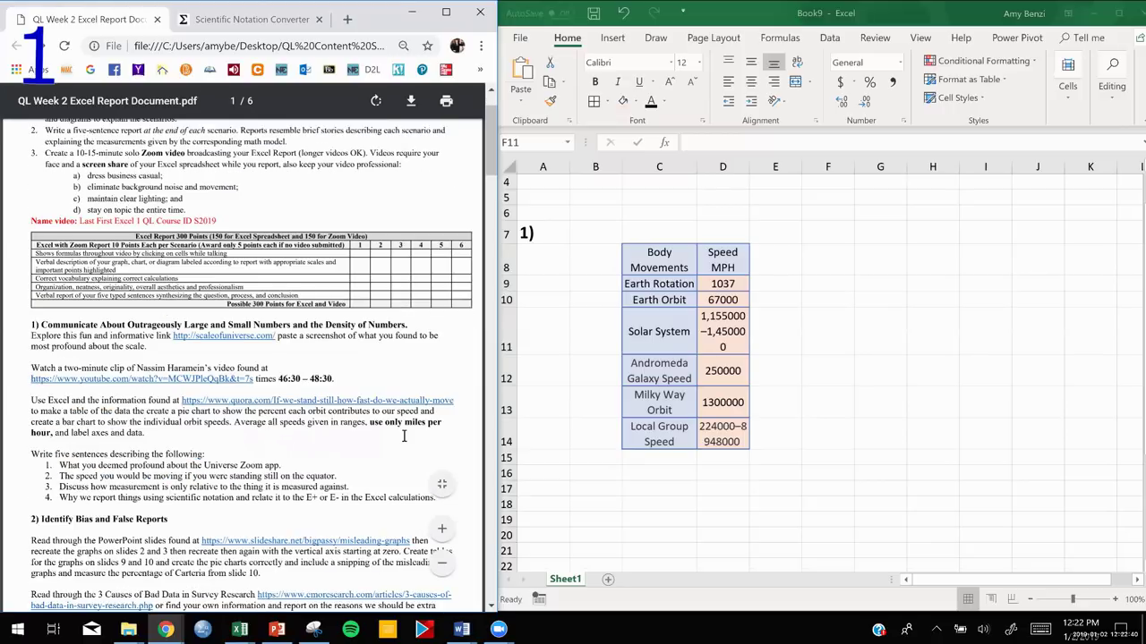
Draw a wide oval shape on the empty cells beside the table and delete it again
{"action": "left_click", "coordinate": [613, 43]}
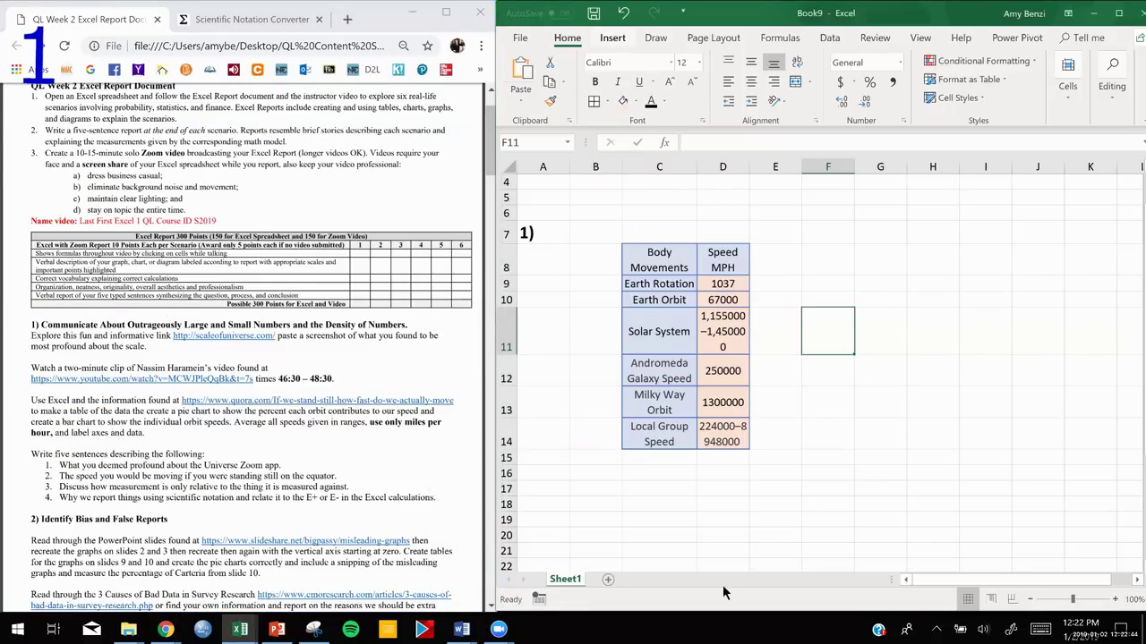
{"action": "left_click", "coordinate": [613, 41]}
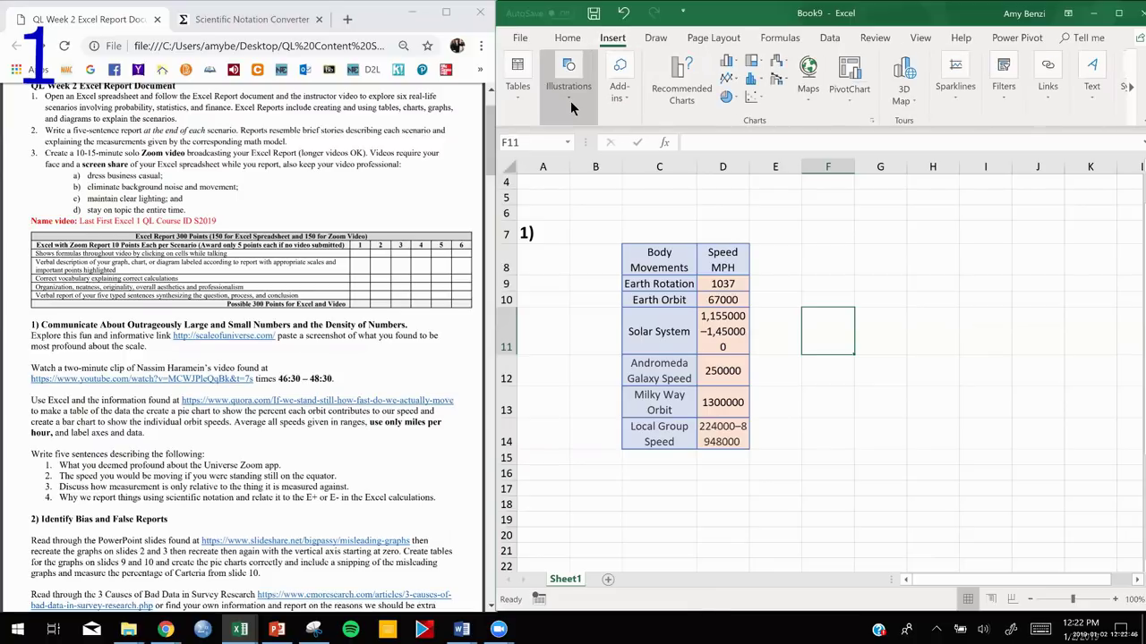
{"action": "left_click", "coordinate": [570, 101]}
{"action": "left_click", "coordinate": [641, 170]}
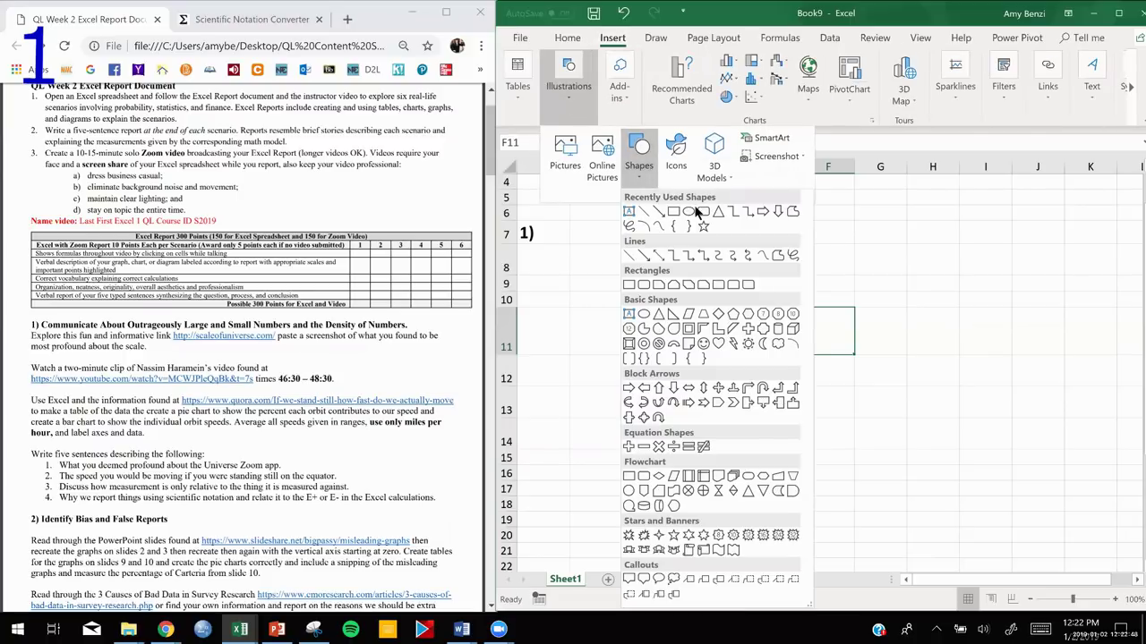
{"action": "left_click", "coordinate": [692, 214]}
{"action": "left_click_drag", "start_coordinate": [917, 269], "coordinate": [1081, 313]}
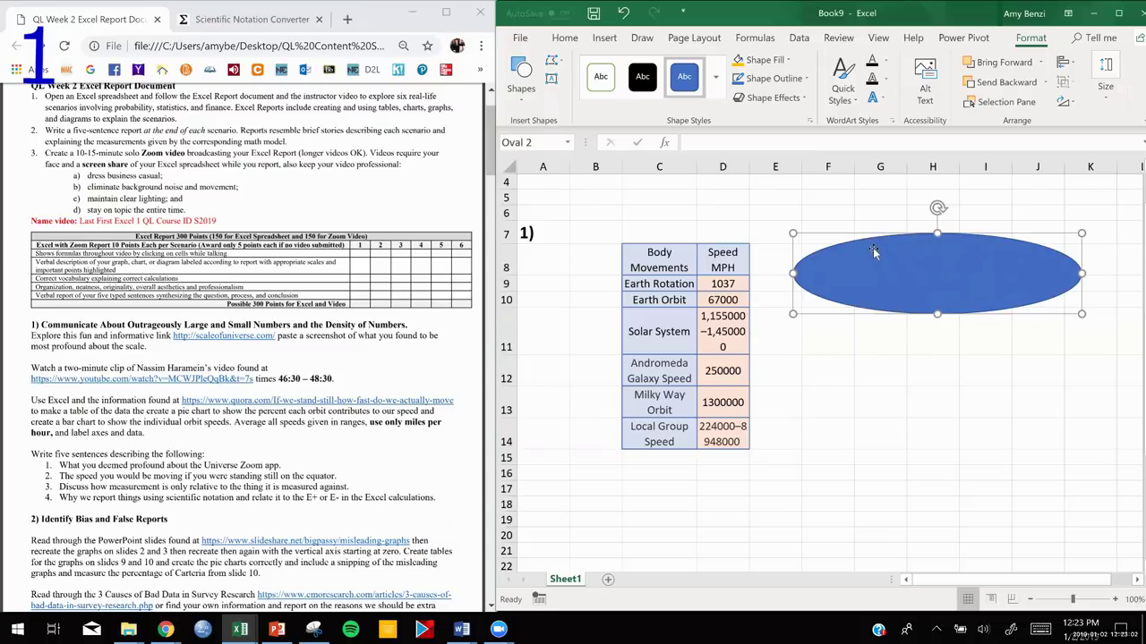
{"action": "key", "text": "Delete"}
Check the Solar System speed range in D11 and enter the example formula =6+6 in cell G11
{"action": "double_click", "coordinate": [716, 324]}
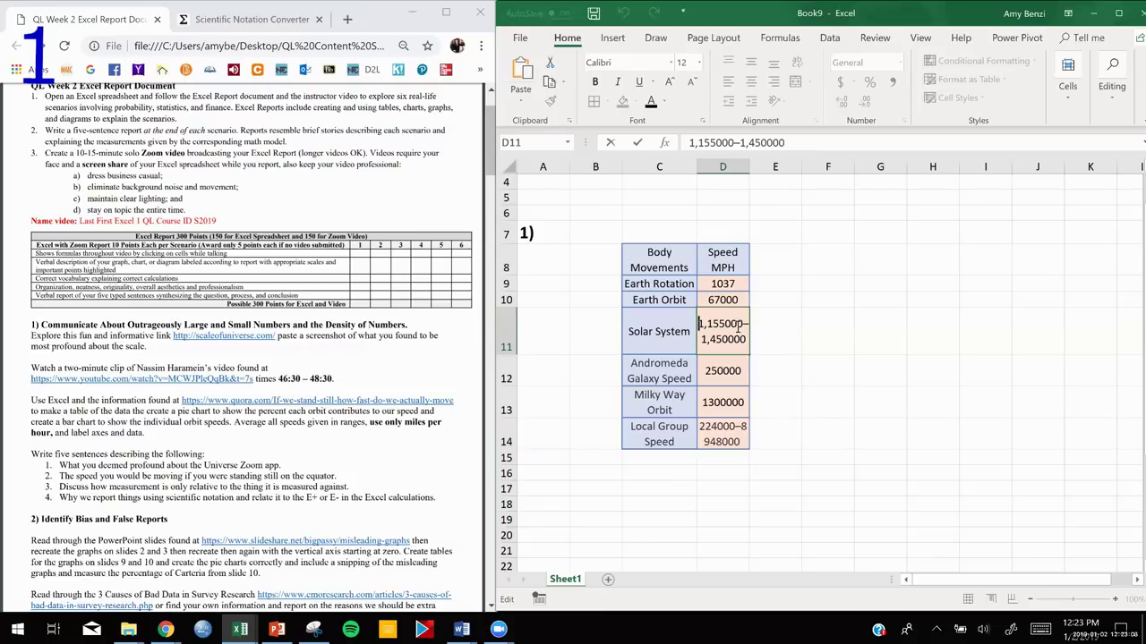
{"action": "left_click", "coordinate": [874, 322]}
{"action": "type", "text": "="}
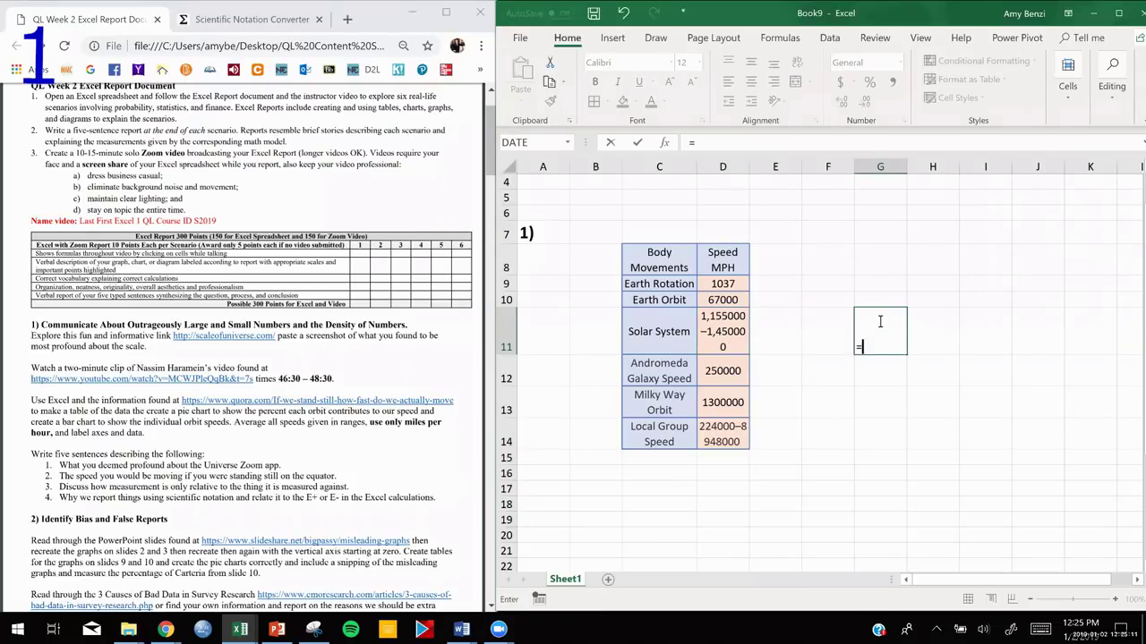
{"action": "type", "text": "6+6"}
{"action": "key", "text": "ctrl+Return"}
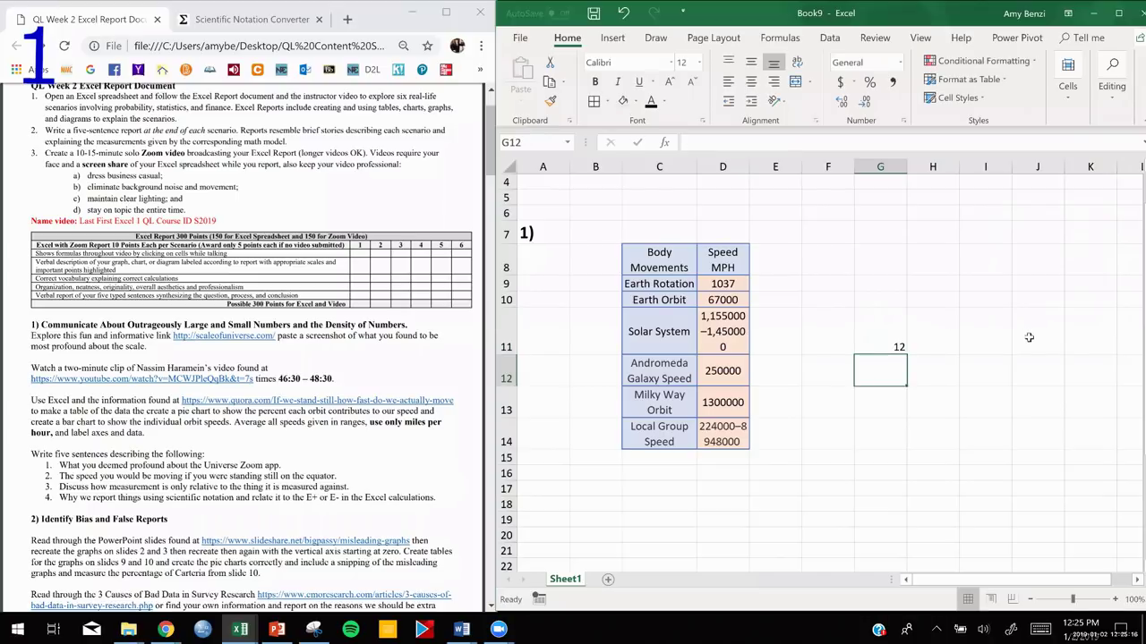
Remove the equals sign from the example formula in G11 to make it plain text 6+6, and clear the cell
{"action": "double_click", "coordinate": [882, 348]}
{"action": "left_click", "coordinate": [858, 347]}
{"action": "key", "text": "BackSpace"}
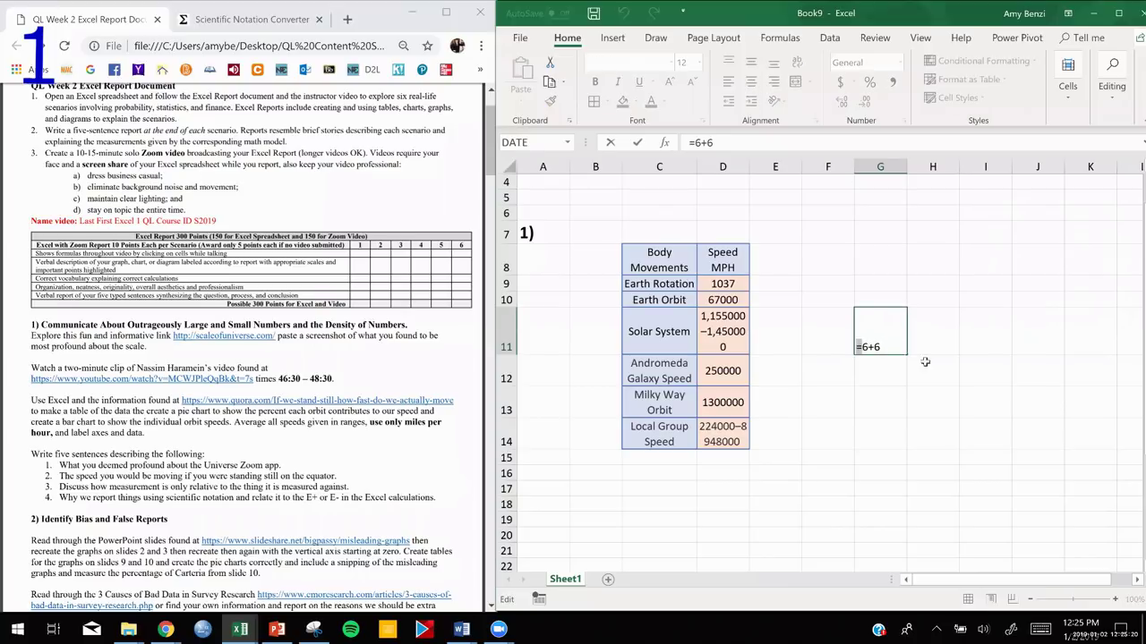
{"action": "left_click", "coordinate": [1007, 376]}
{"action": "left_click", "coordinate": [882, 348]}
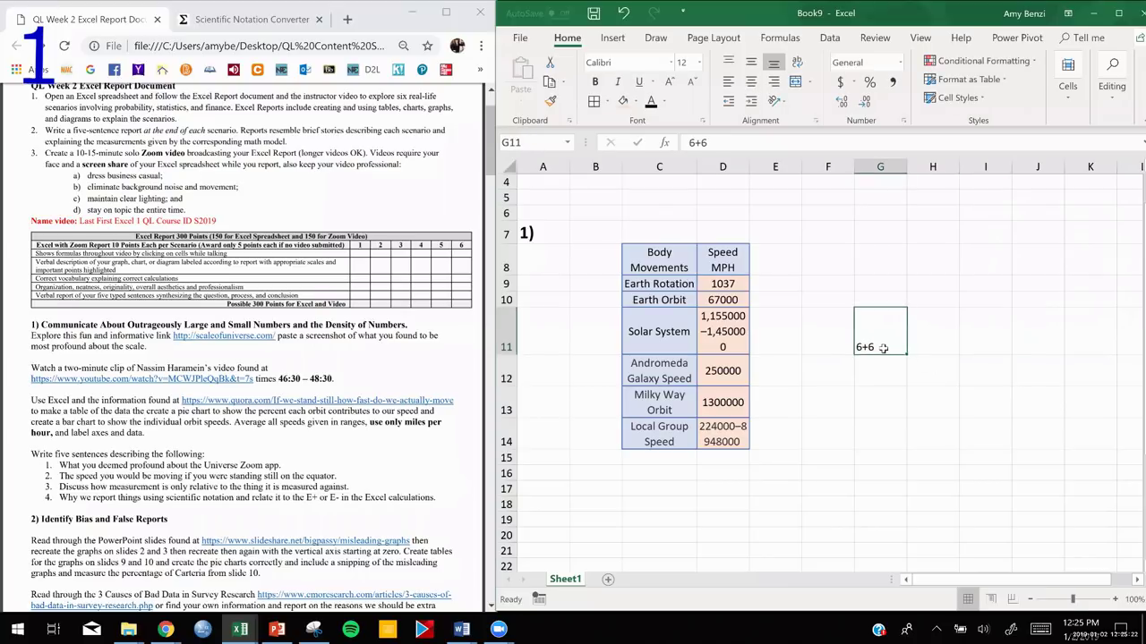
{"action": "double_click", "coordinate": [873, 348]}
{"action": "double_click", "coordinate": [865, 347]}
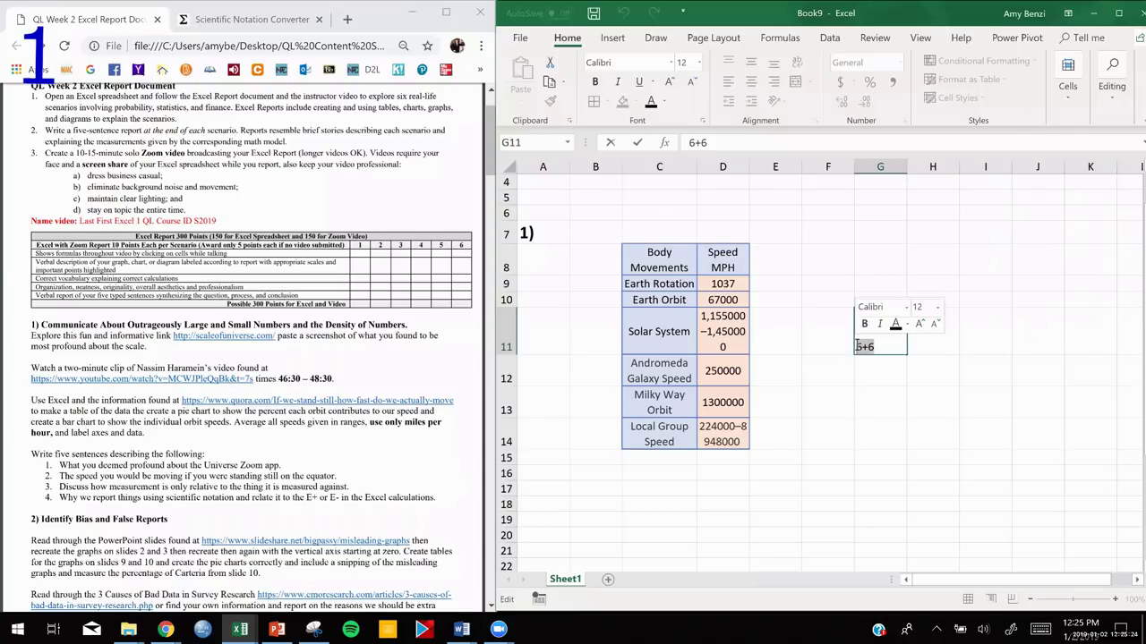
{"action": "key", "text": "BackSpace"}
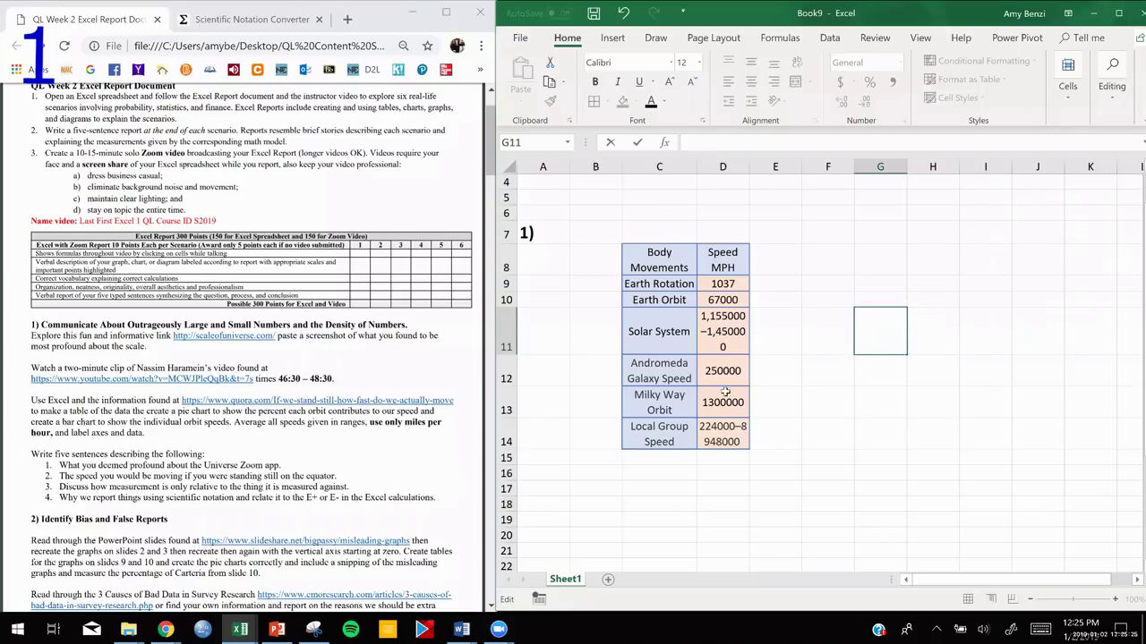
Widen column D to about three times its width so each speed range fits on a single line
{"action": "double_click", "coordinate": [725, 332]}
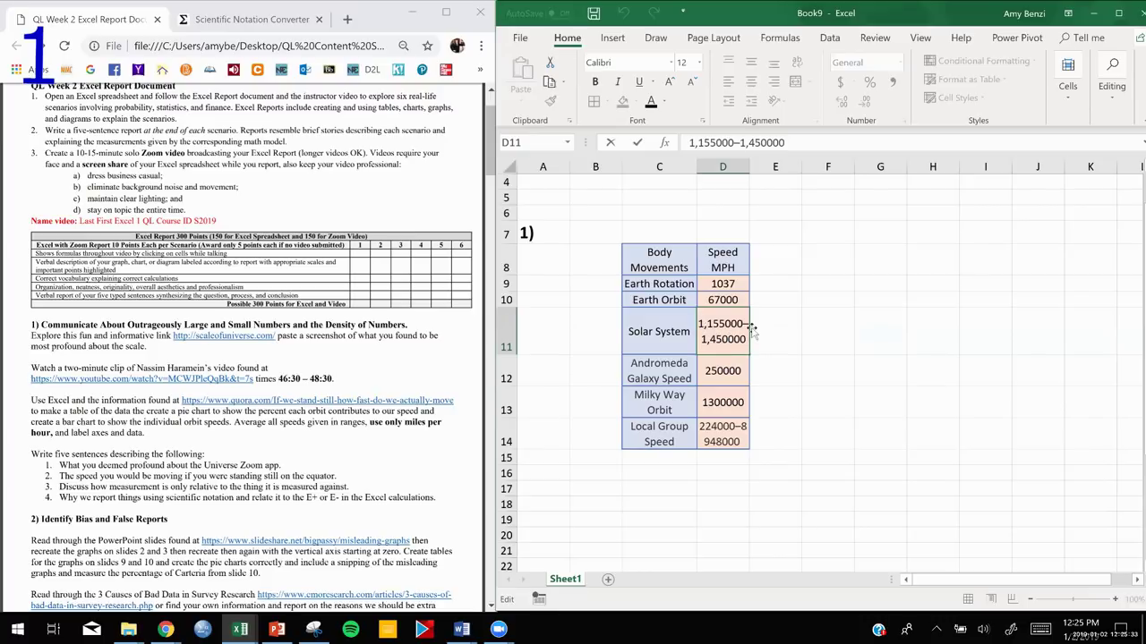
{"action": "left_click", "coordinate": [738, 164]}
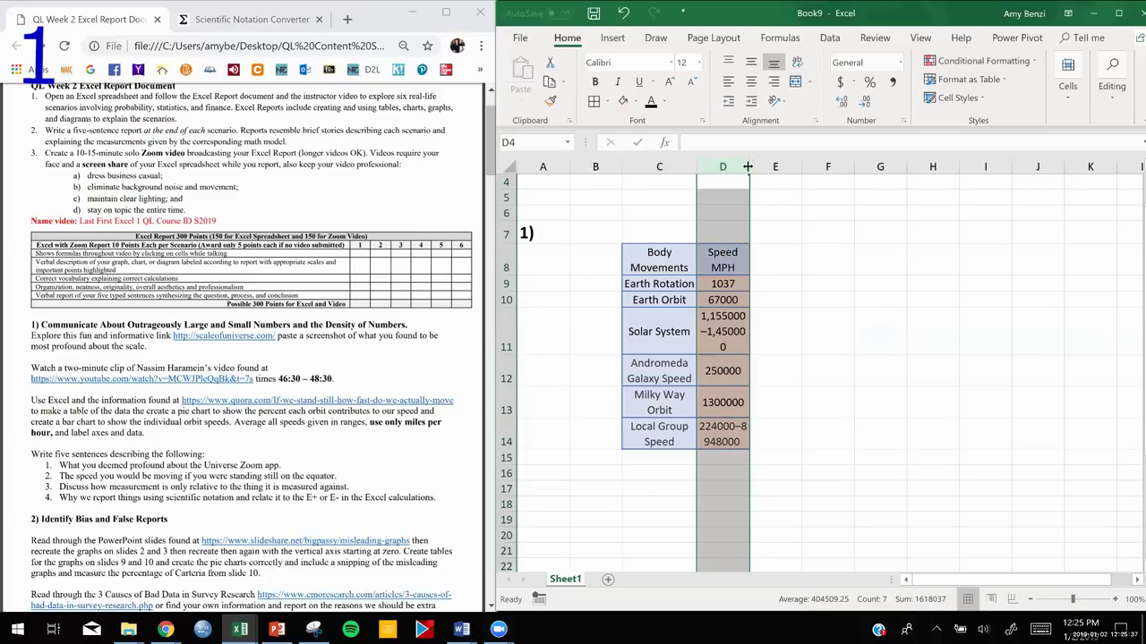
{"action": "left_click_drag", "start_coordinate": [749, 167], "coordinate": [871, 169]}
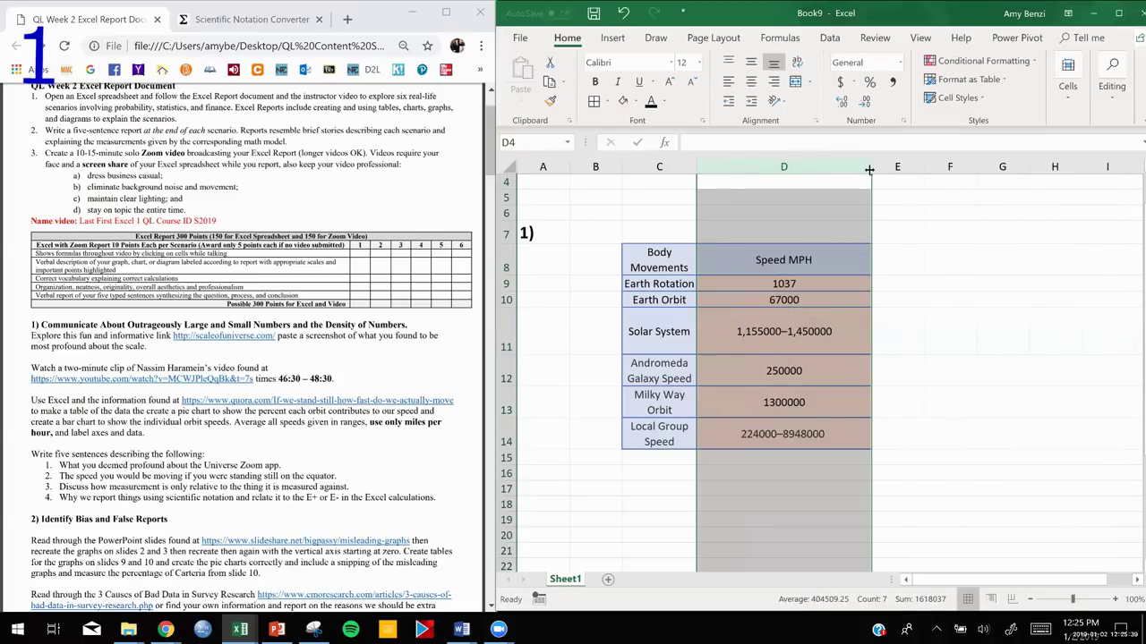
Start a formula in D11 by adding an equals sign and enclosing the Solar System range 1,155000–1,450000 in parentheses
{"action": "left_click", "coordinate": [788, 341]}
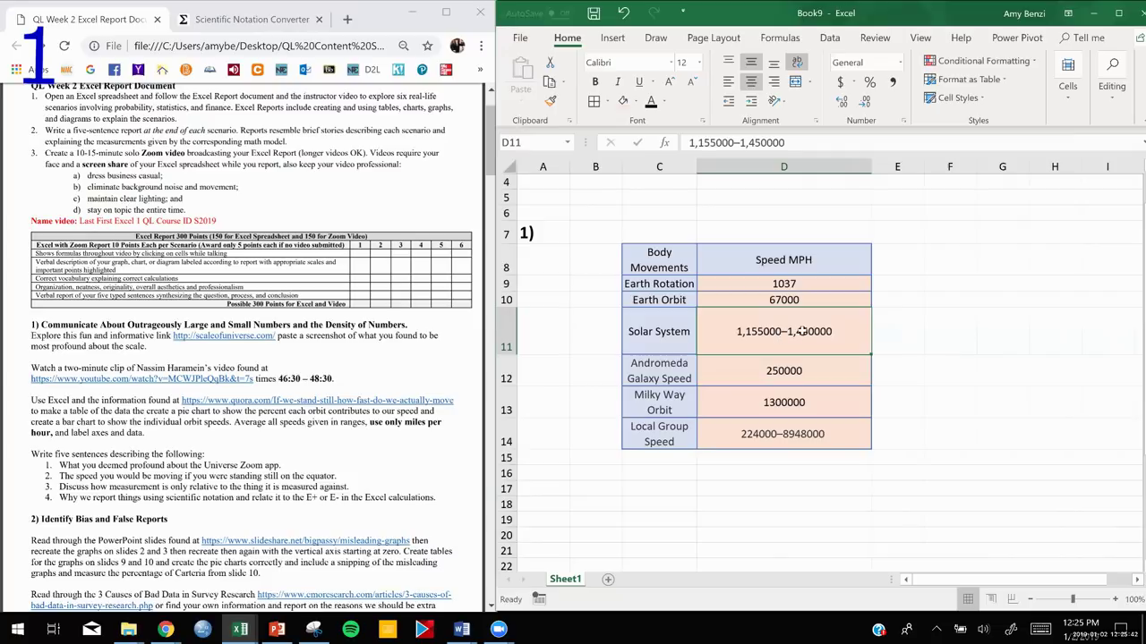
{"action": "double_click", "coordinate": [735, 331]}
{"action": "type", "text": "="}
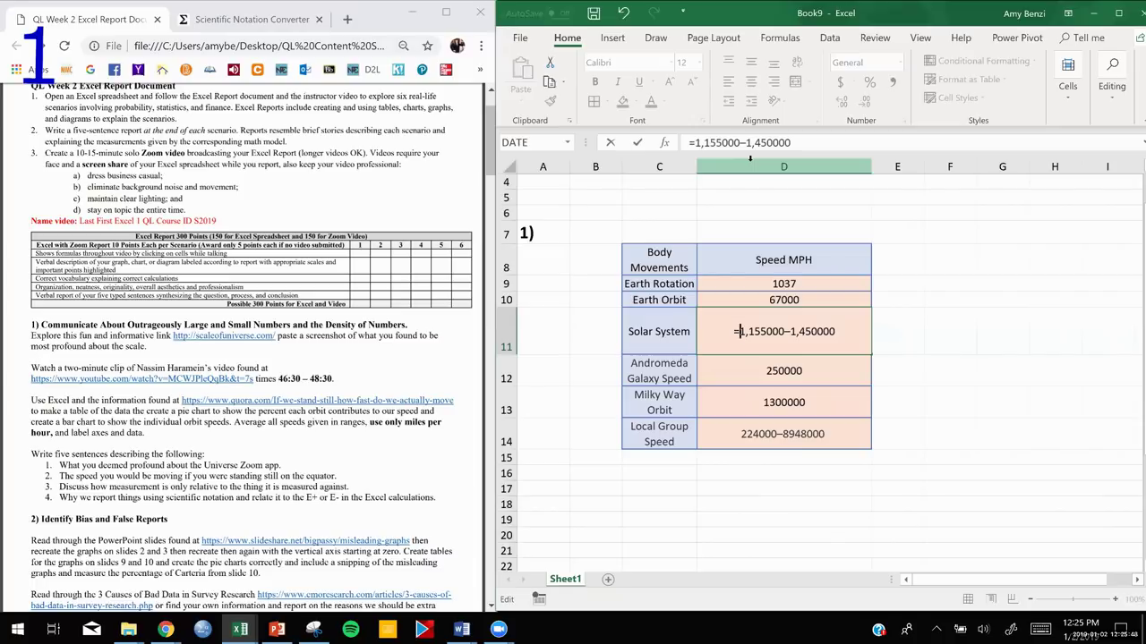
{"action": "type", "text": ")"}
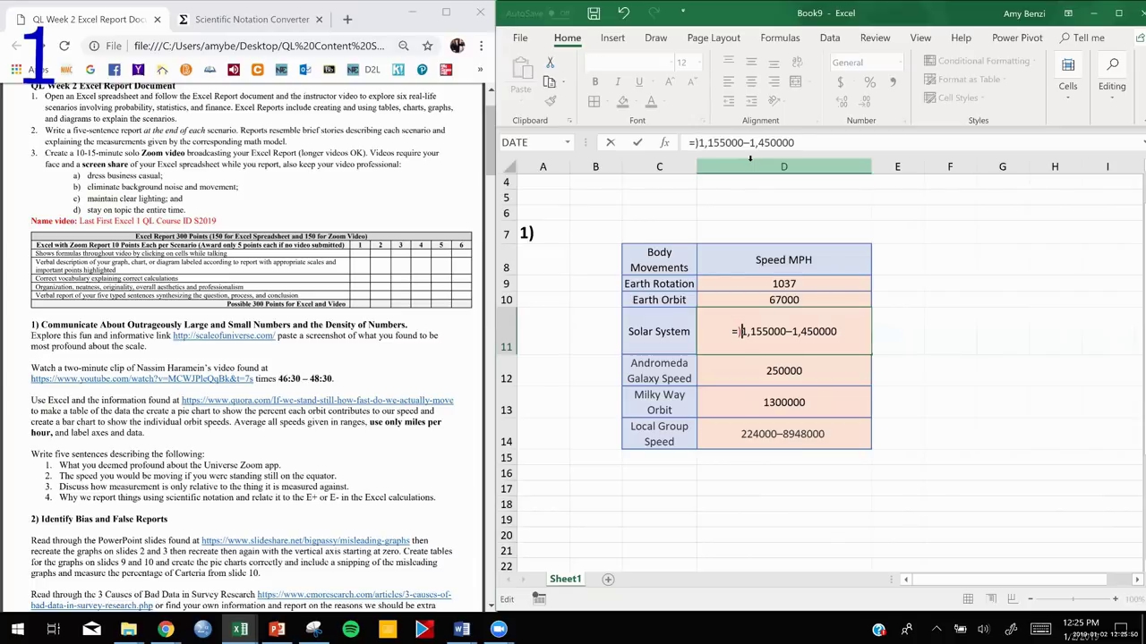
{"action": "key", "text": "BackSpace"}
{"action": "type", "text": "("}
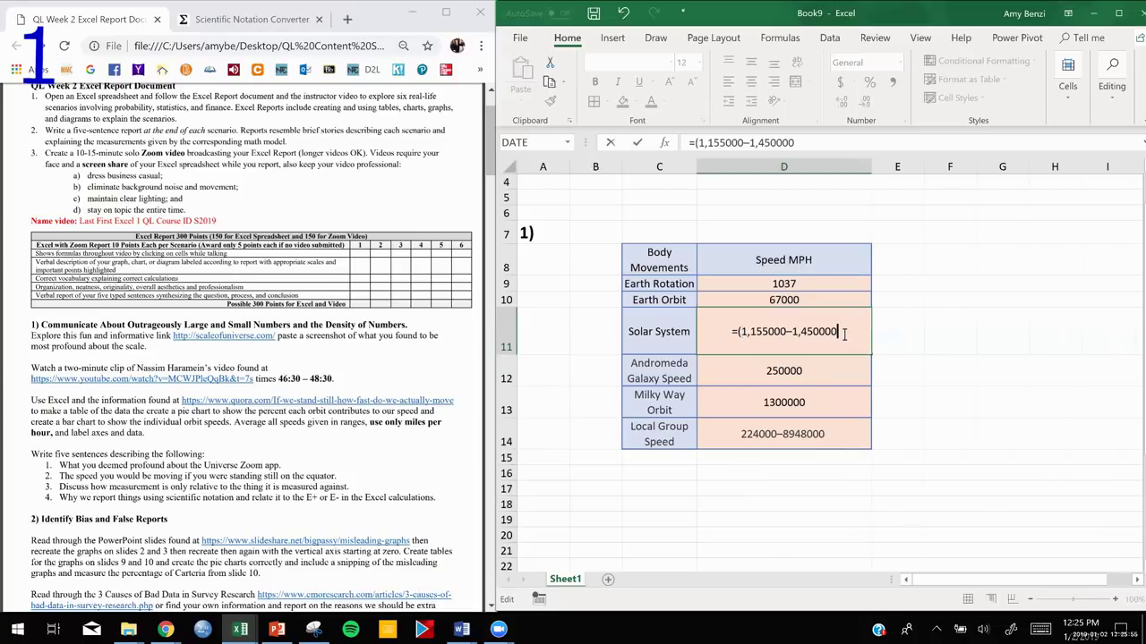
{"action": "left_click", "coordinate": [842, 332]}
{"action": "type", "text": ")"}
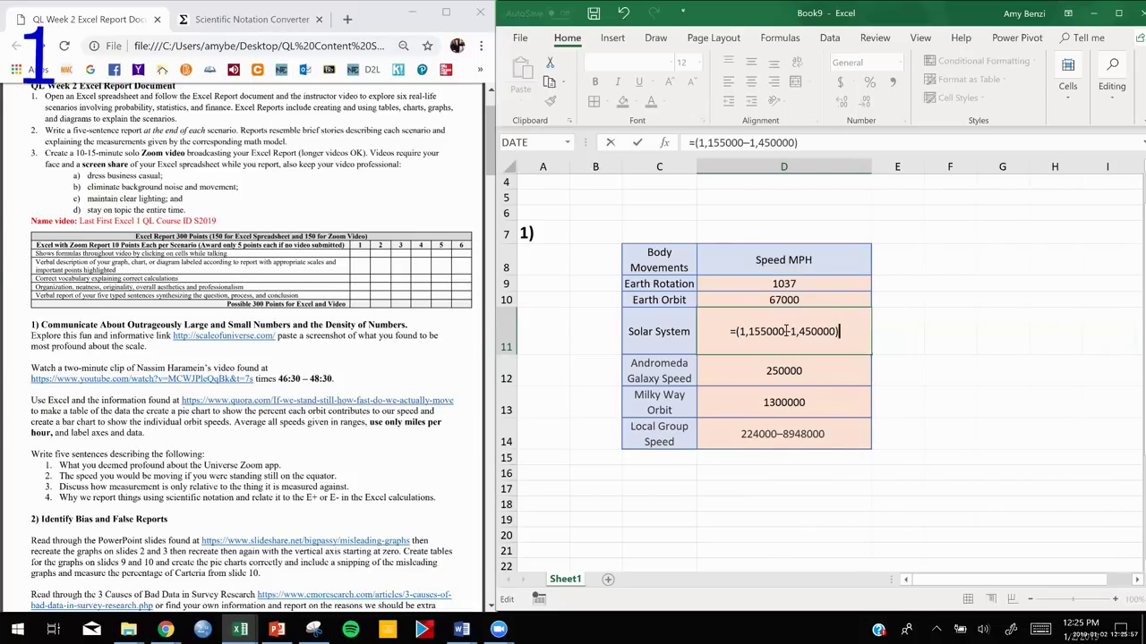
Replace the dash in D11 with a plus sign, divide by 2, and try to enter =(1,155000+1,450000)/2
{"action": "left_click", "coordinate": [786, 332]}
{"action": "key", "text": "BackSpace"}
{"action": "type", "text": "+"}
{"action": "type", "text": "/2"}
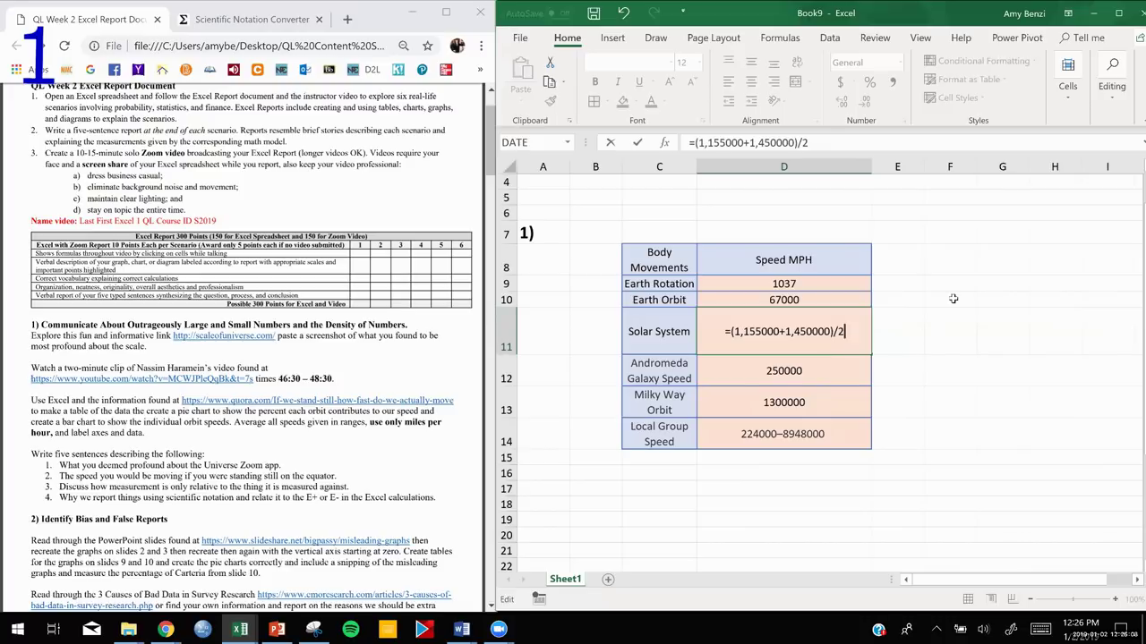
{"action": "key", "text": "Return"}
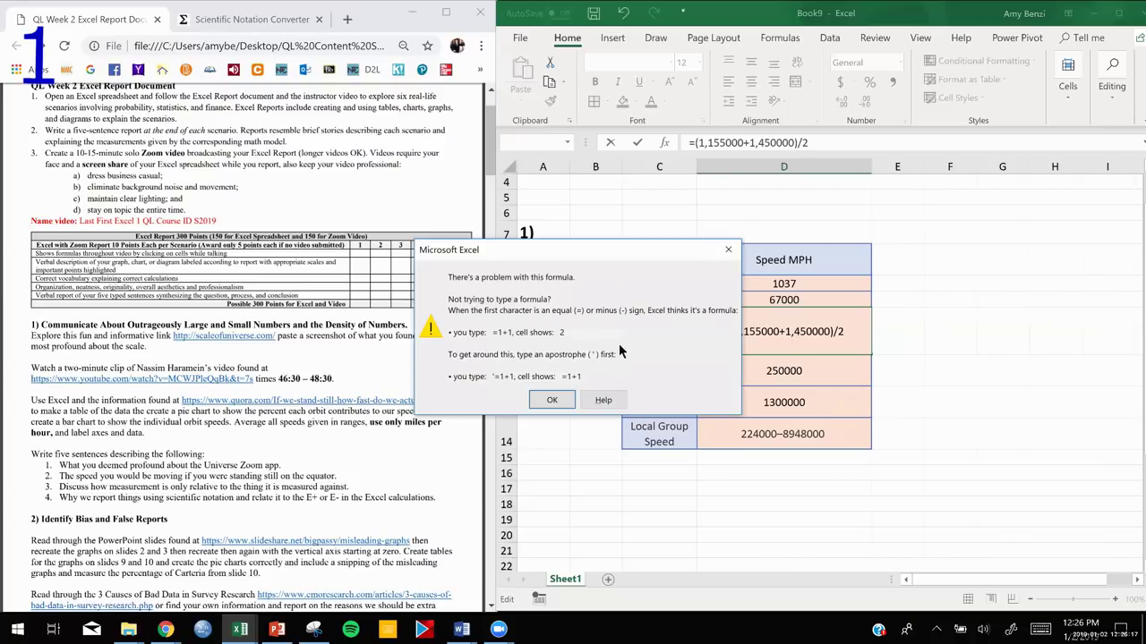
{"action": "left_click", "coordinate": [548, 400]}
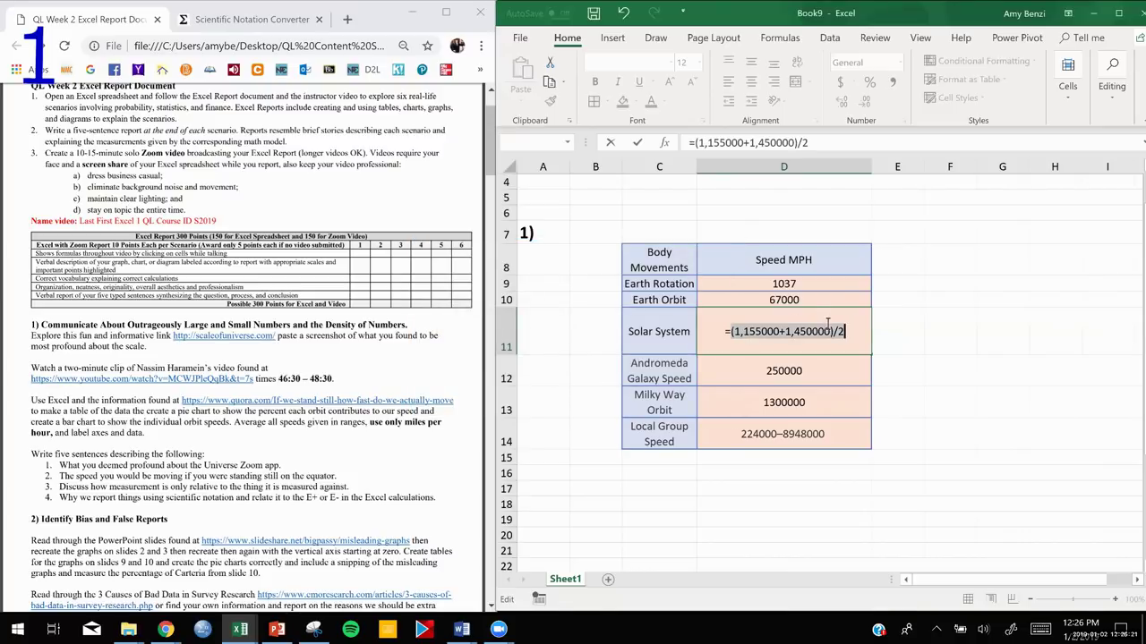
Remove the commas from both numbers in D11 and enter the average as =(1155000+1450000)/2
{"action": "left_click", "coordinate": [743, 333]}
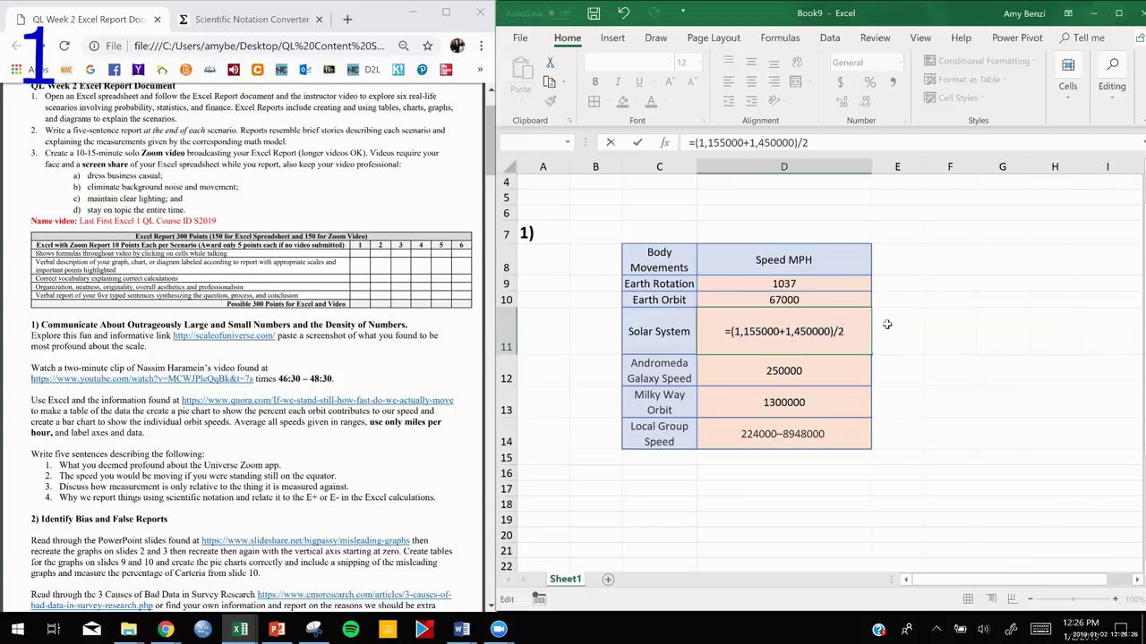
{"action": "key", "text": "BackSpace"}
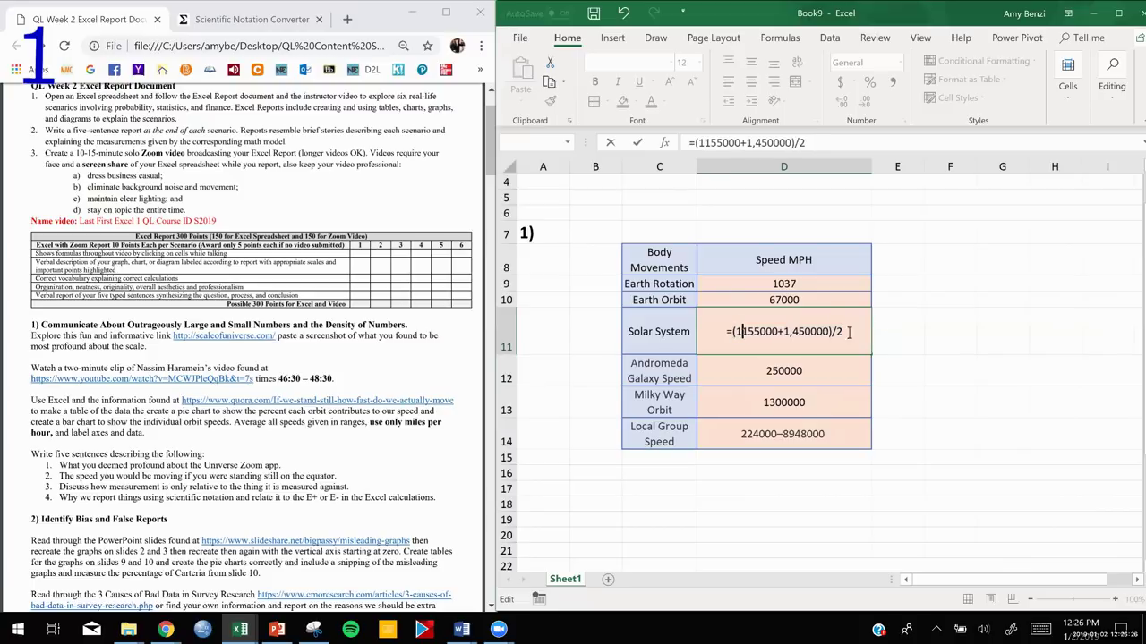
{"action": "left_click", "coordinate": [792, 331]}
{"action": "key", "text": "BackSpace"}
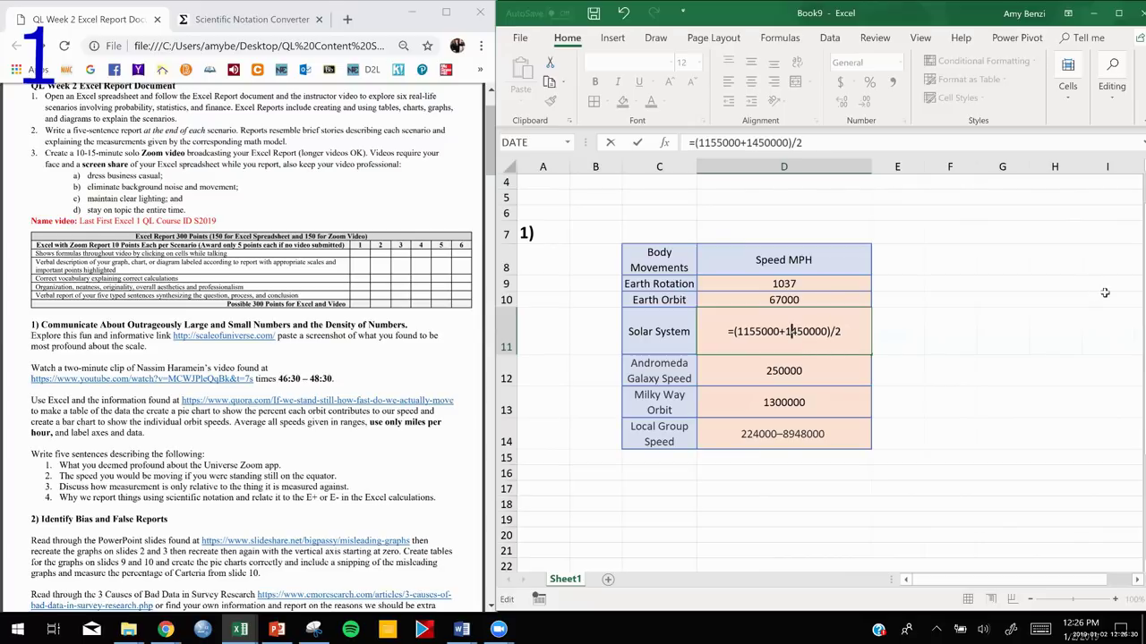
{"action": "key", "text": "Return"}
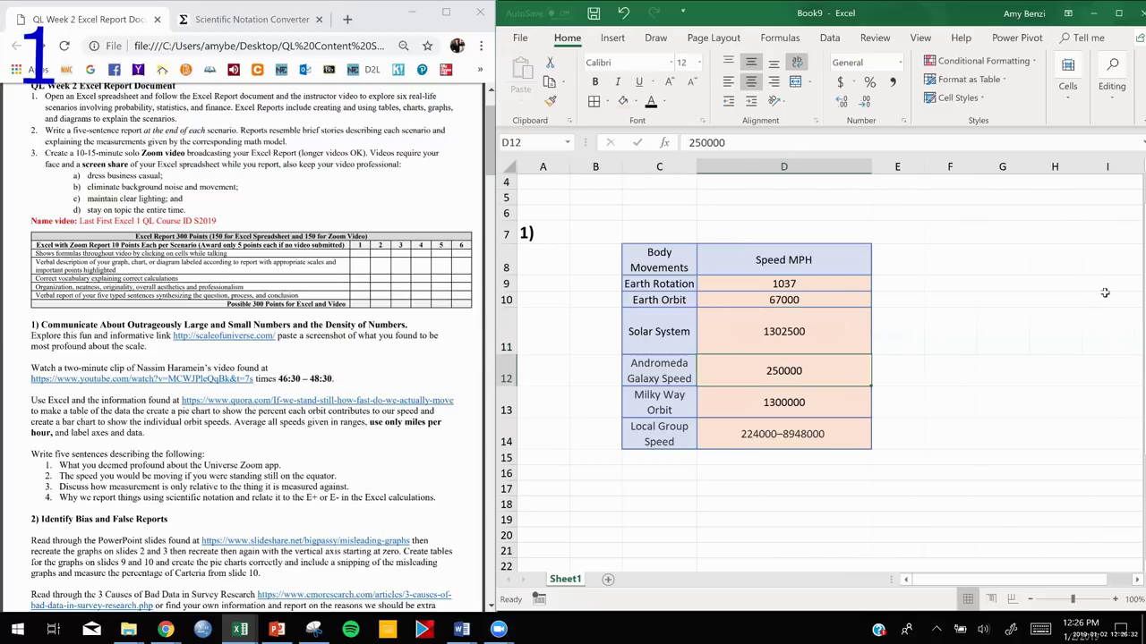
Turn the Local Group Speed range in D14 into the averaging formula =(224000+8948000)/2
{"action": "double_click", "coordinate": [740, 435]}
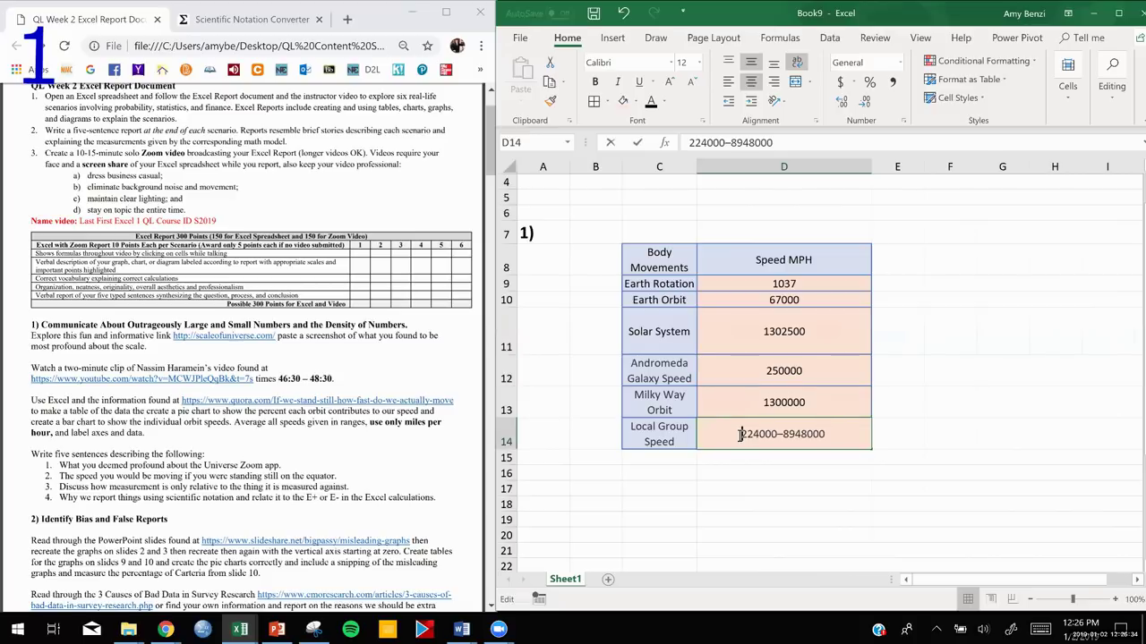
{"action": "type", "text": "=("}
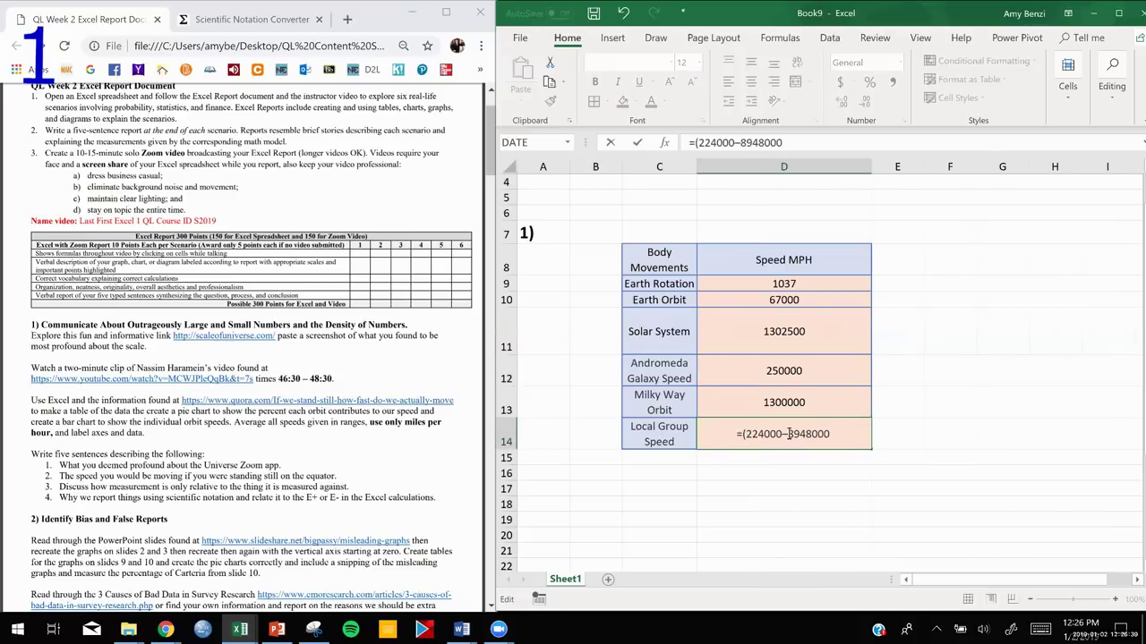
{"action": "left_click_drag", "start_coordinate": [780, 434], "coordinate": [786, 434]}
{"action": "type", "text": "+"}
{"action": "left_click", "coordinate": [833, 434]}
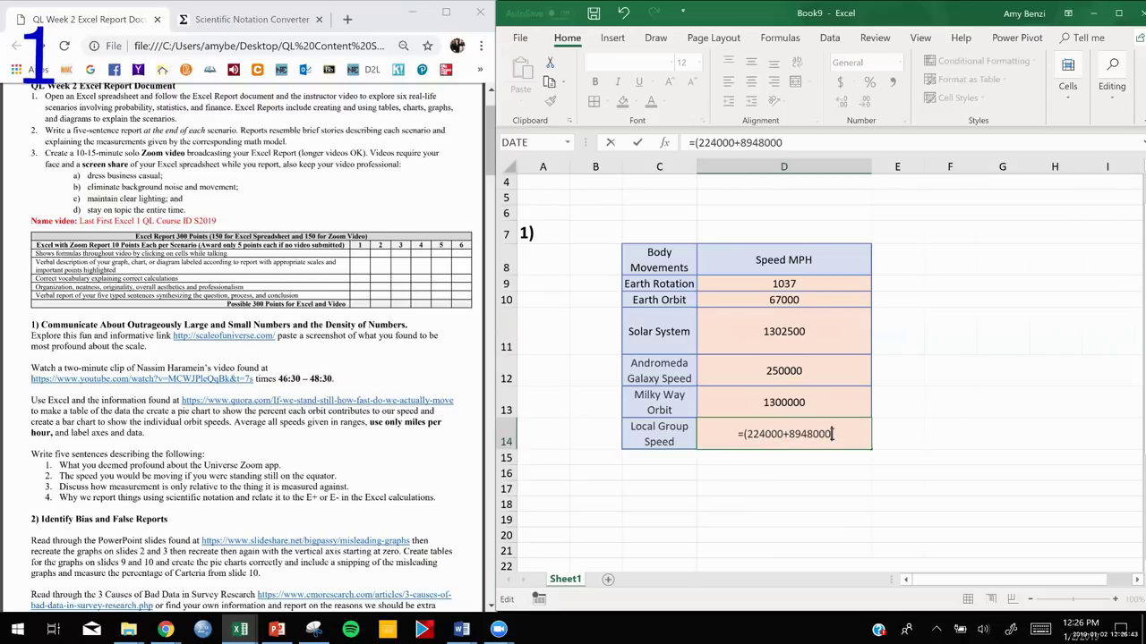
{"action": "type", "text": ")/"}
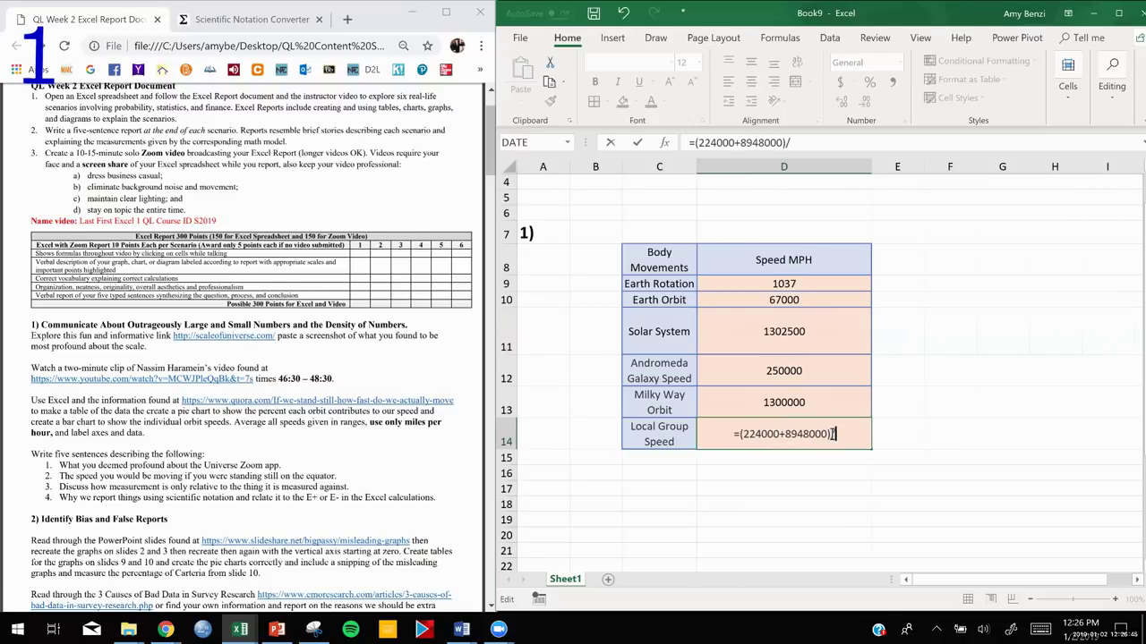
{"action": "type", "text": "2"}
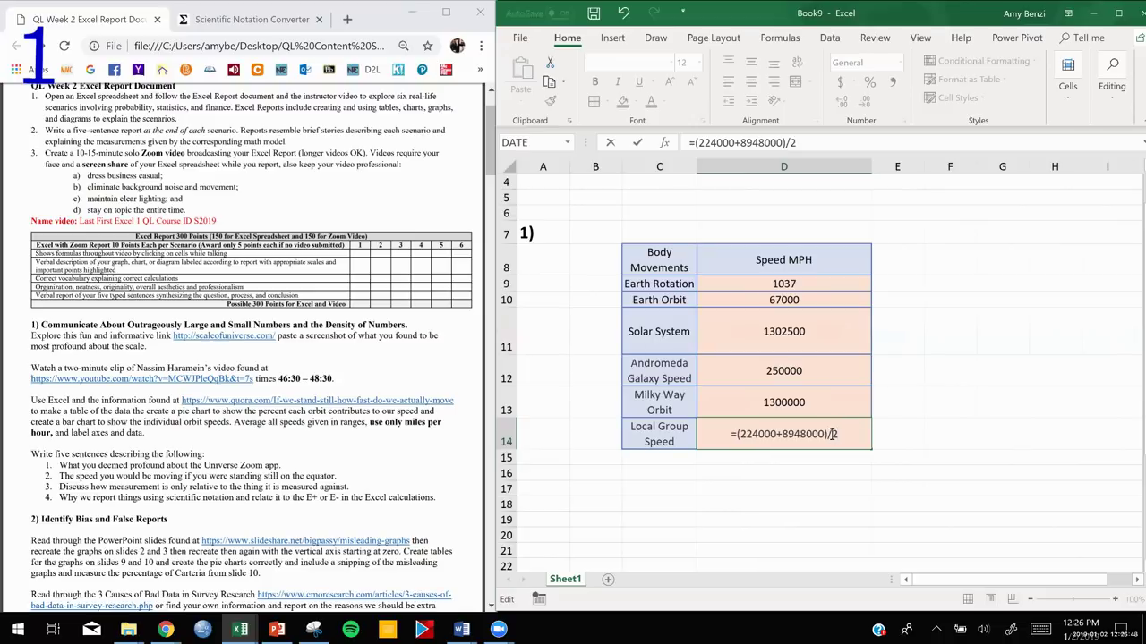
Enter the order-of-operations note PEMDAS in F11 and check it against the averaging formula in D14
{"action": "left_click", "coordinate": [933, 332]}
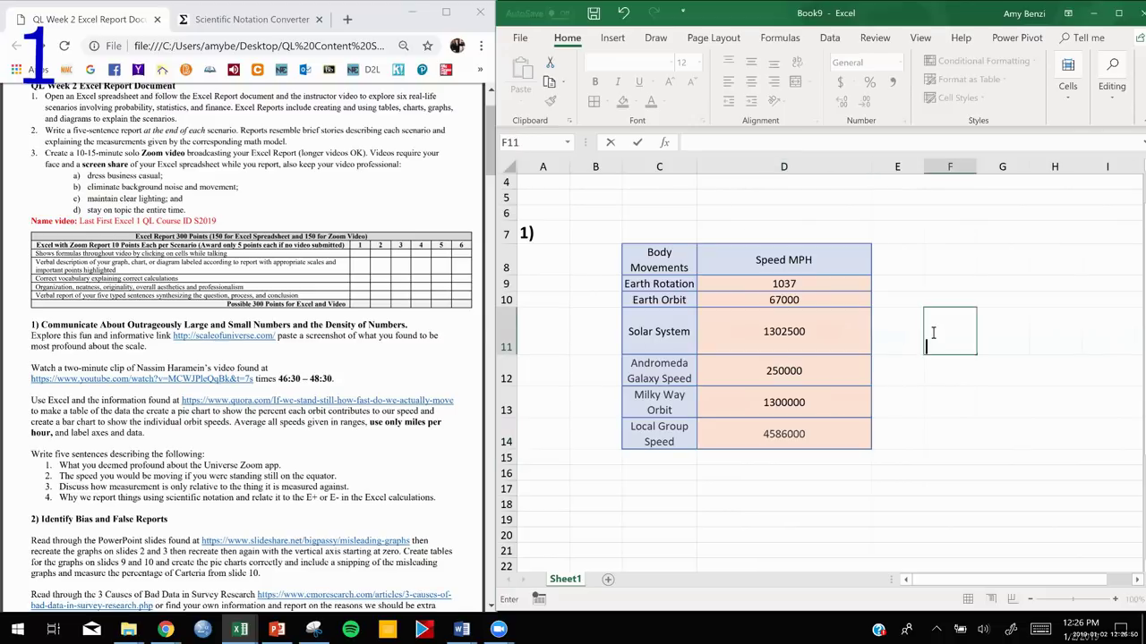
{"action": "type", "text": "PEMDAS"}
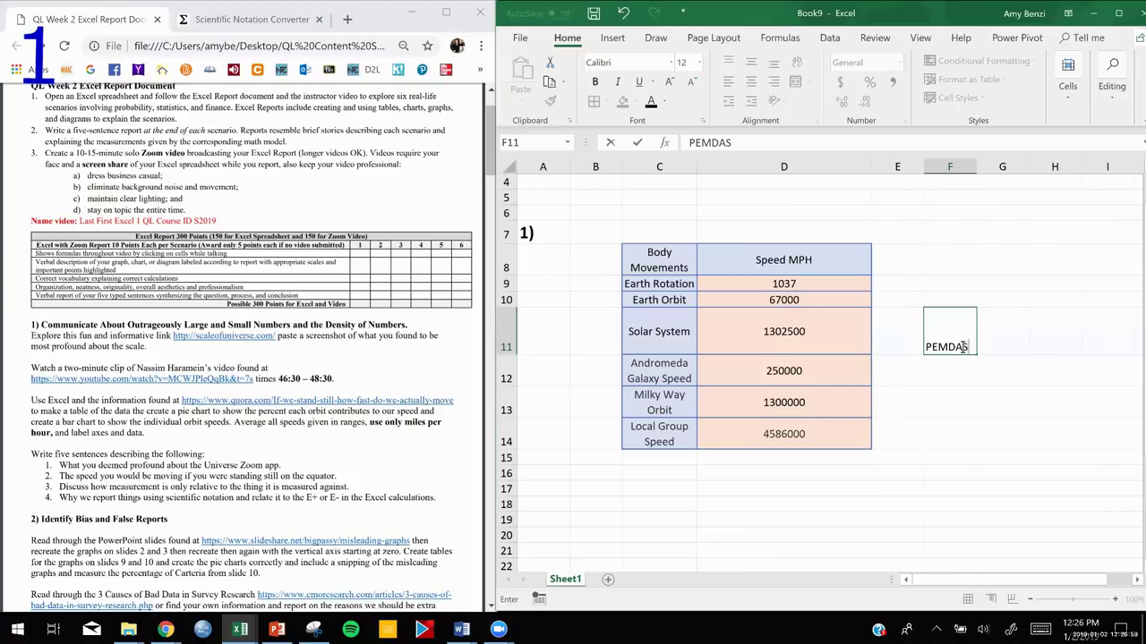
{"action": "double_click", "coordinate": [801, 438]}
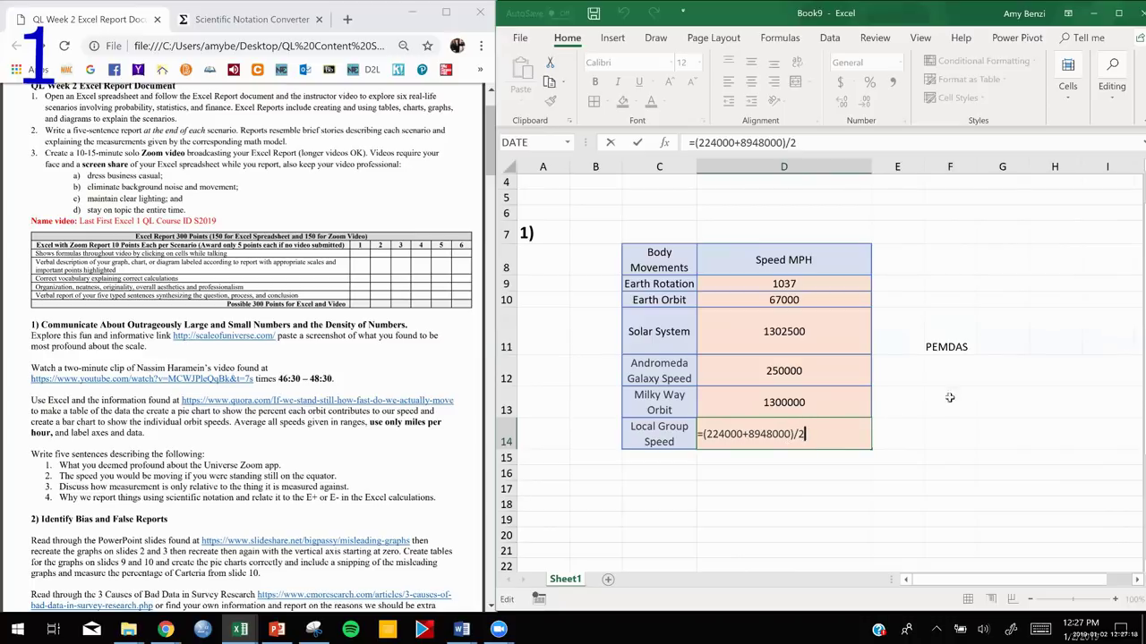
{"action": "left_click", "coordinate": [960, 348]}
{"action": "left_click_drag", "start_coordinate": [966, 347], "coordinate": [886, 339]}
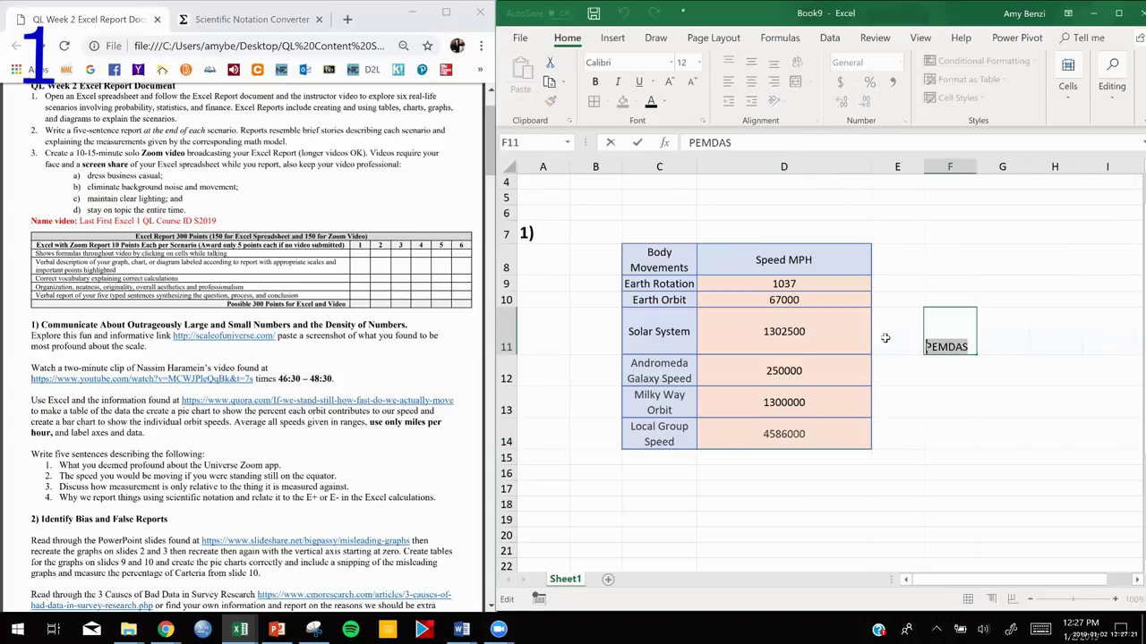
{"action": "left_click", "coordinate": [932, 410]}
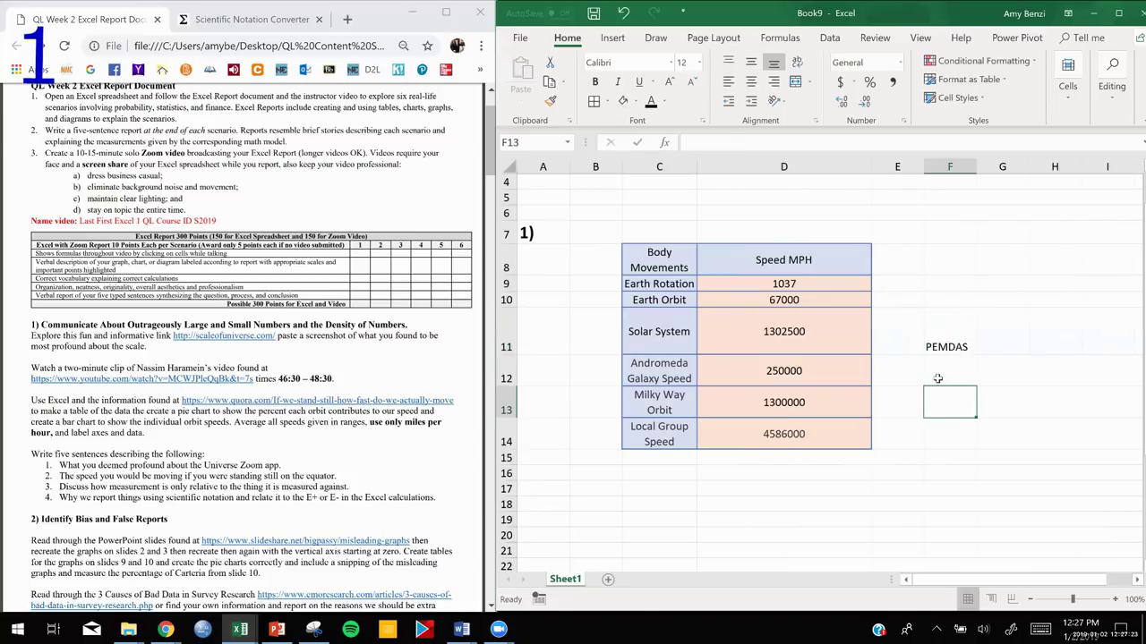
{"action": "left_click", "coordinate": [943, 340]}
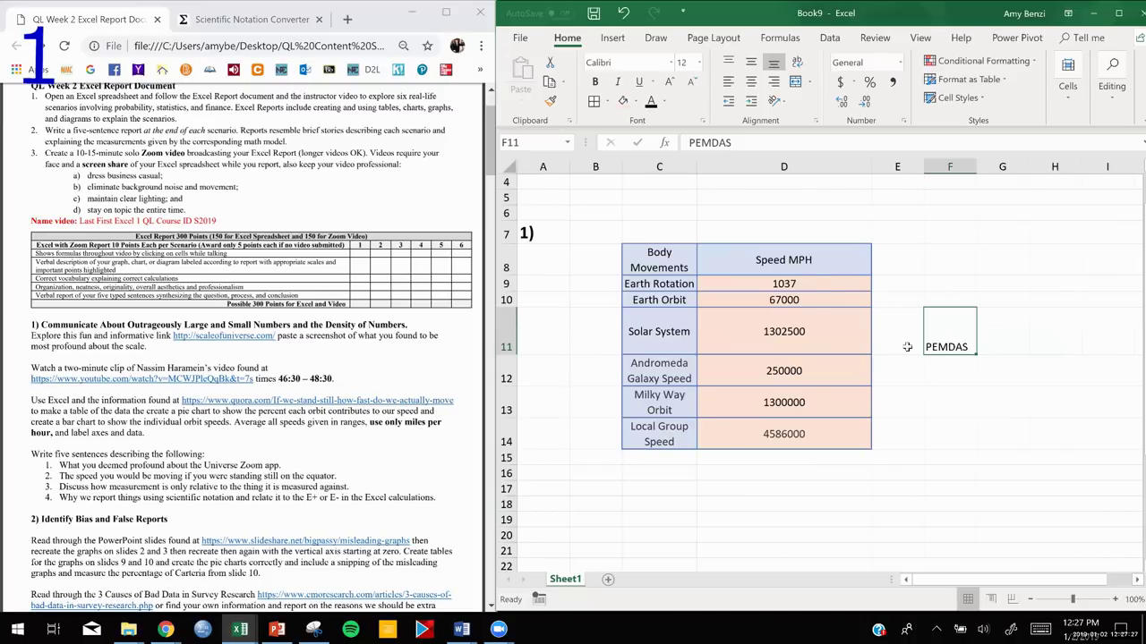
Try undoing and redoing the PEMDAS entry in F11, leaving the cell empty
{"action": "left_click", "coordinate": [624, 15]}
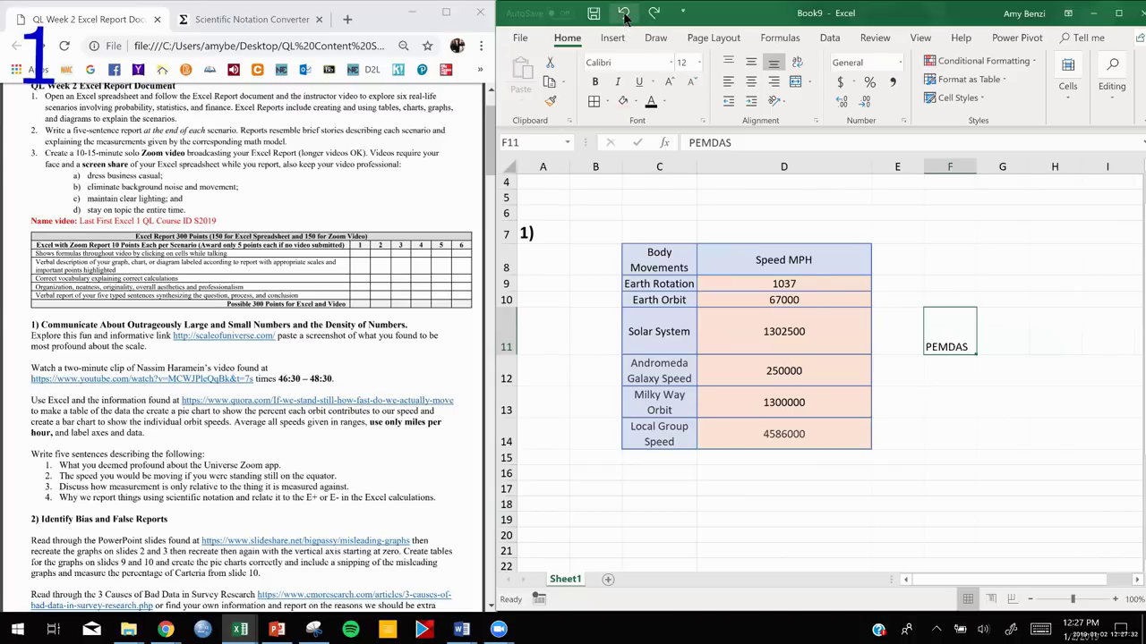
{"action": "left_click", "coordinate": [624, 15]}
{"action": "left_click", "coordinate": [653, 14]}
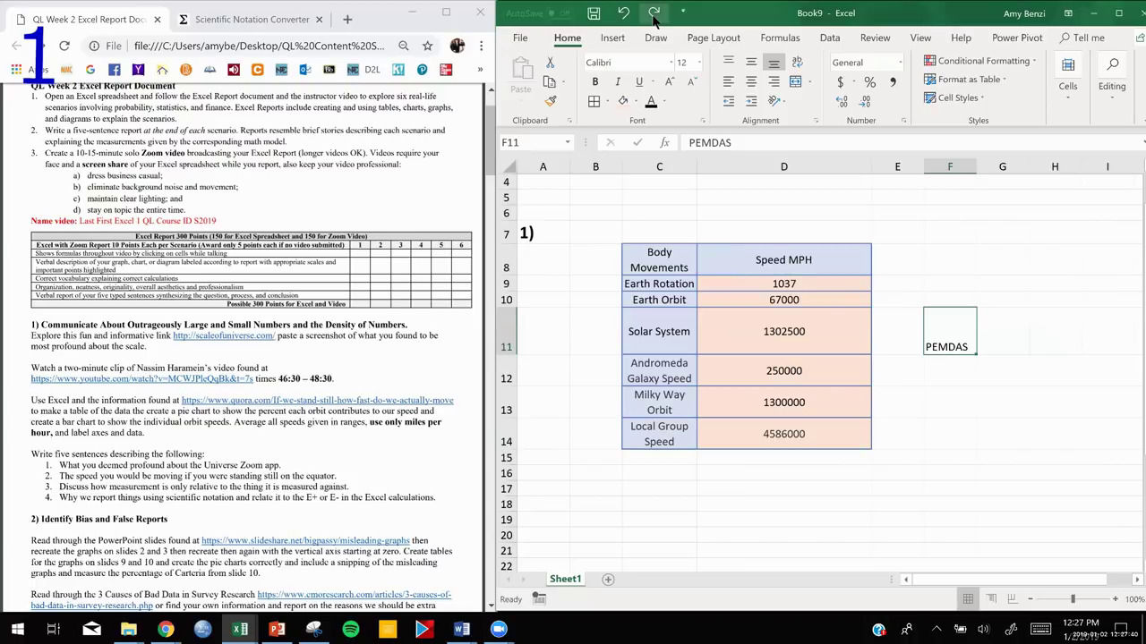
{"action": "left_click", "coordinate": [653, 15]}
{"action": "left_click", "coordinate": [655, 14]}
{"action": "left_click", "coordinate": [654, 14]}
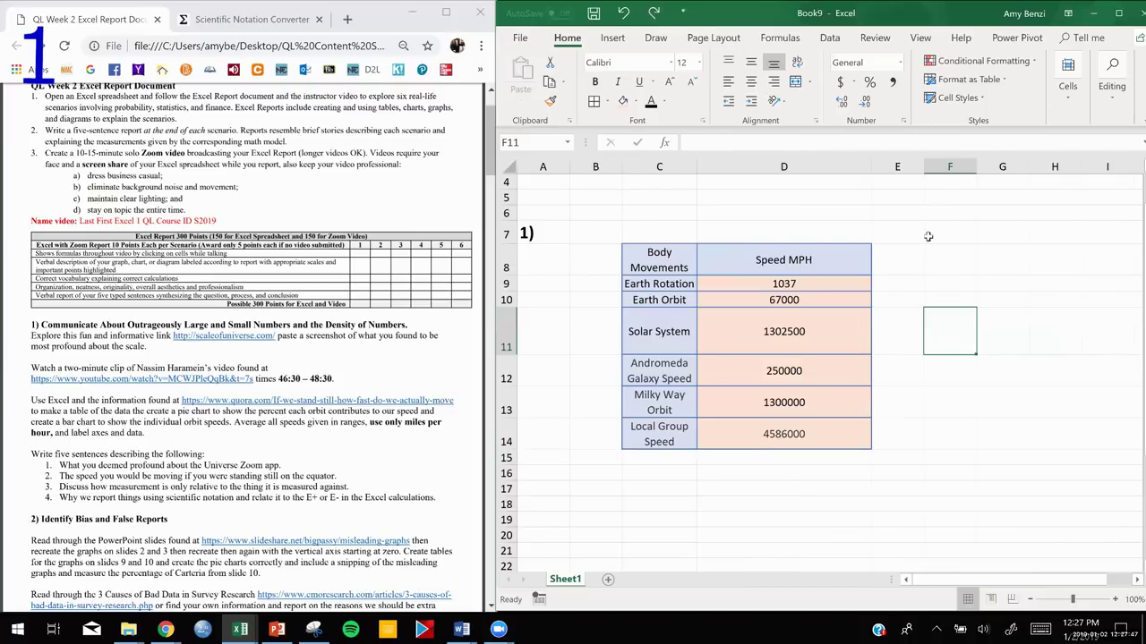
Narrow column D so it just fits the averaged speeds, with the Speed MPH heading wrapped onto two lines
{"action": "left_click", "coordinate": [833, 165]}
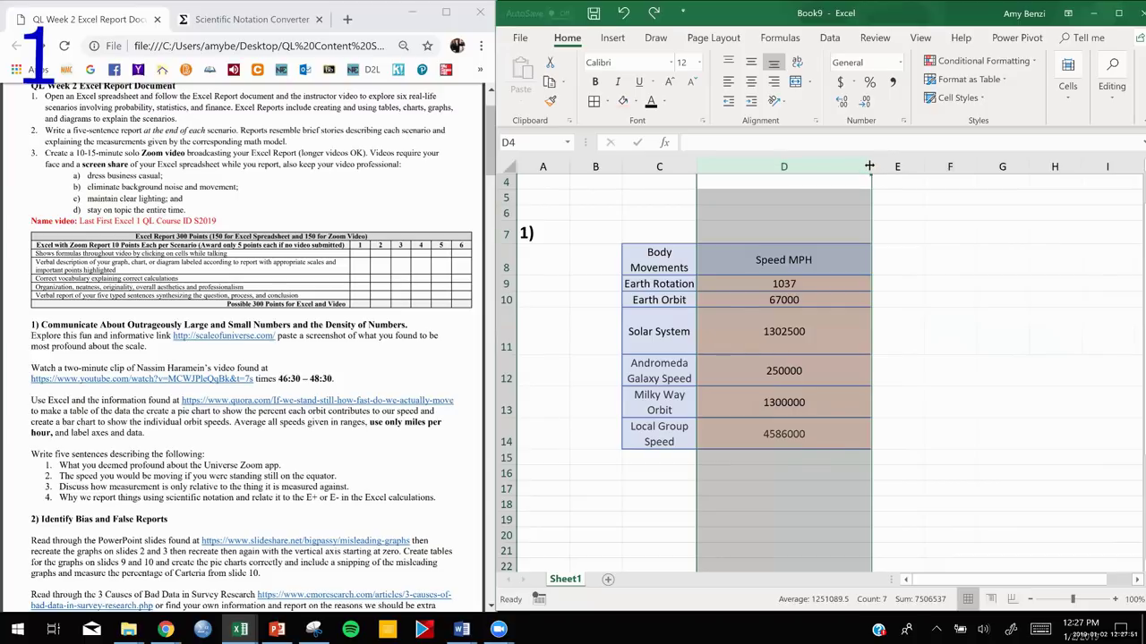
{"action": "left_click_drag", "start_coordinate": [869, 166], "coordinate": [752, 170]}
{"action": "left_click", "coordinate": [789, 209]}
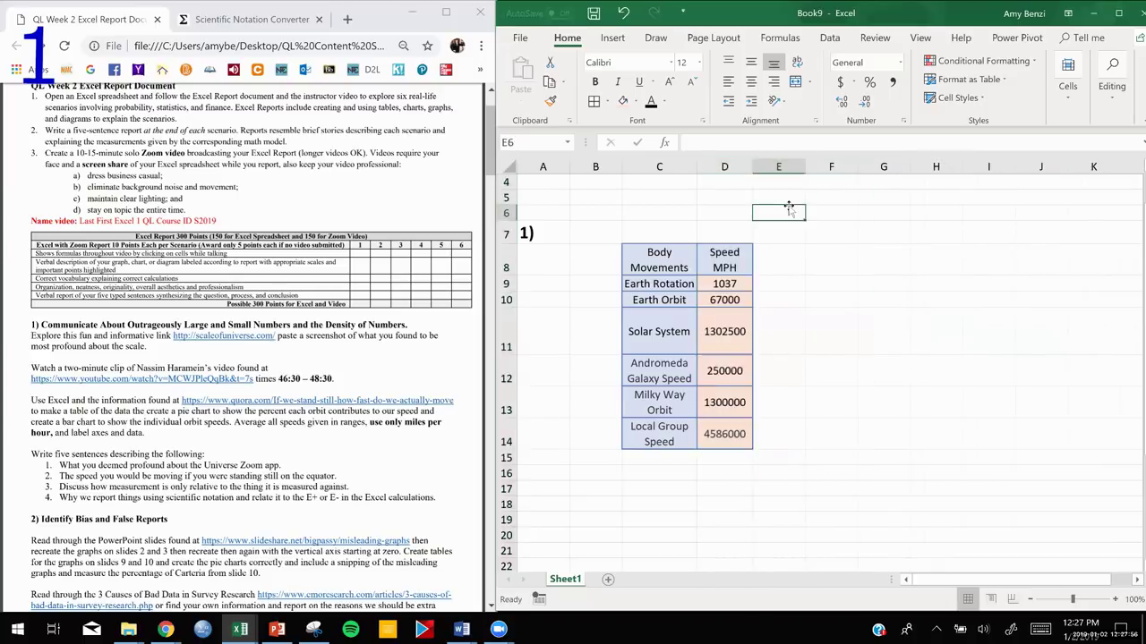
Readjust column D's width by narrowing it and widening it again until every speed fits under the two-line heading
{"action": "left_click", "coordinate": [727, 166]}
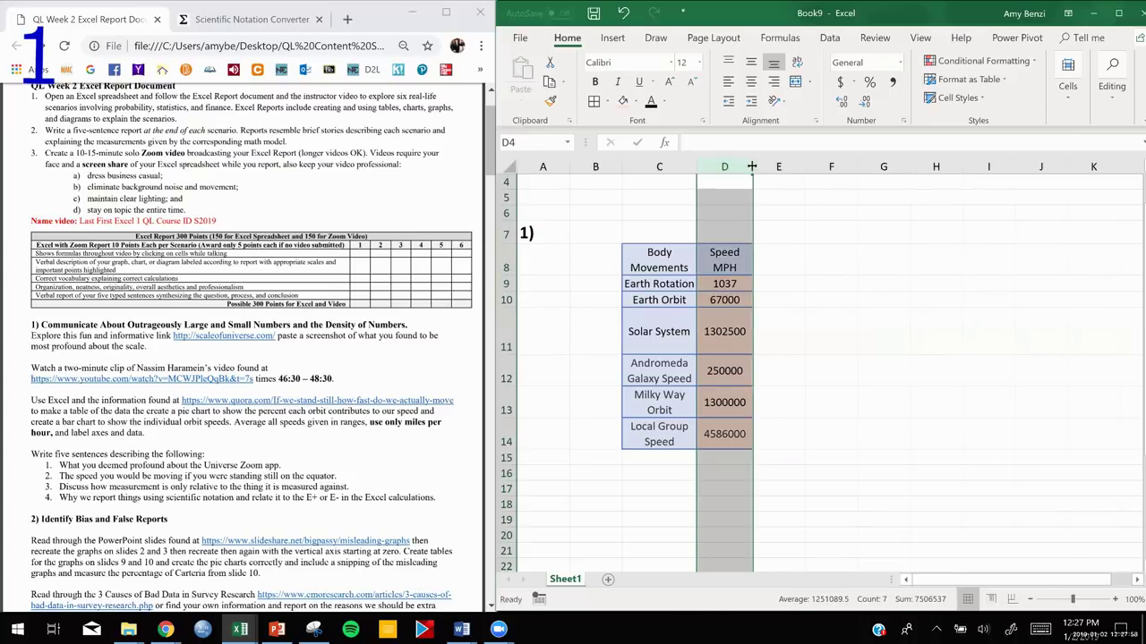
{"action": "left_click_drag", "start_coordinate": [752, 167], "coordinate": [721, 165]}
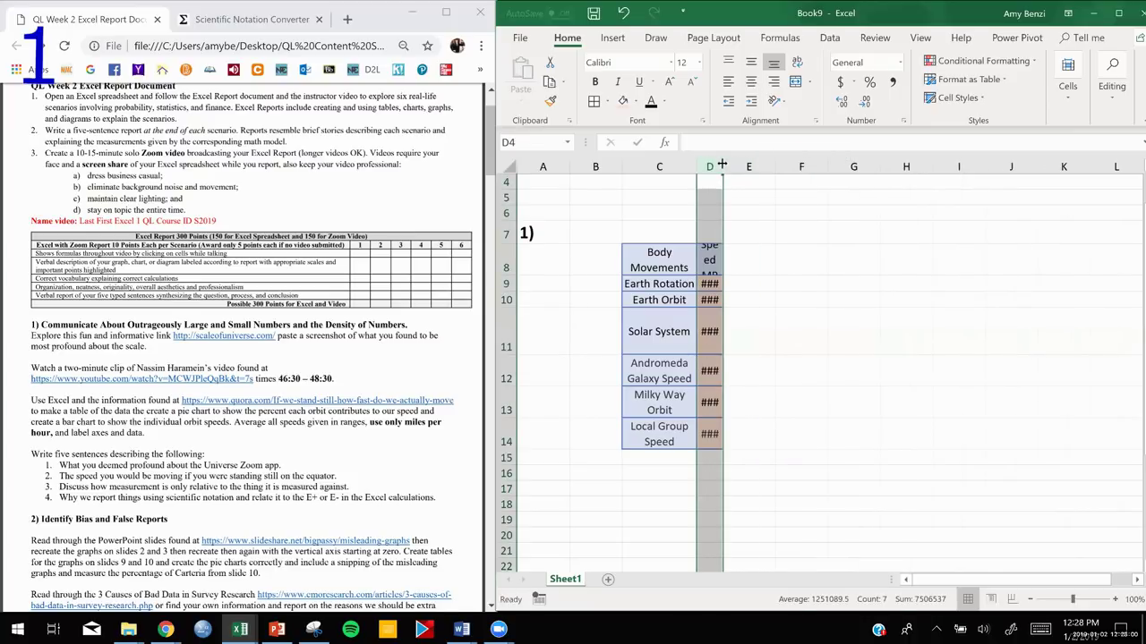
{"action": "left_click_drag", "start_coordinate": [722, 166], "coordinate": [756, 166]}
{"action": "left_click", "coordinate": [790, 304]}
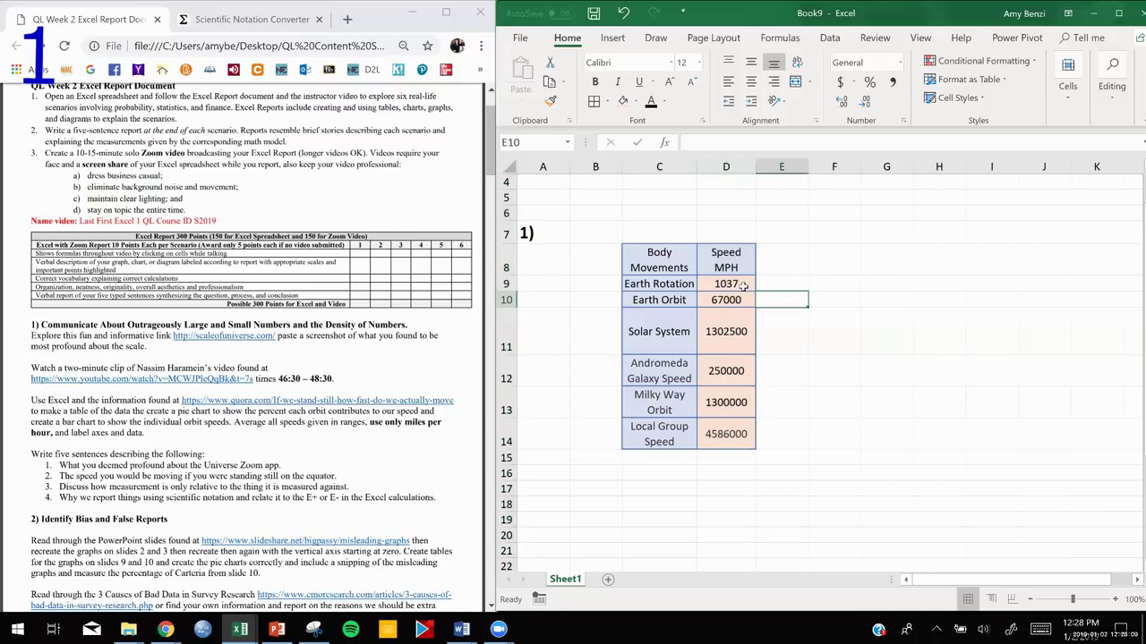
Try the Scientific number format on the speeds in D9:D14 and undo it
{"action": "left_click_drag", "start_coordinate": [725, 284], "coordinate": [726, 438]}
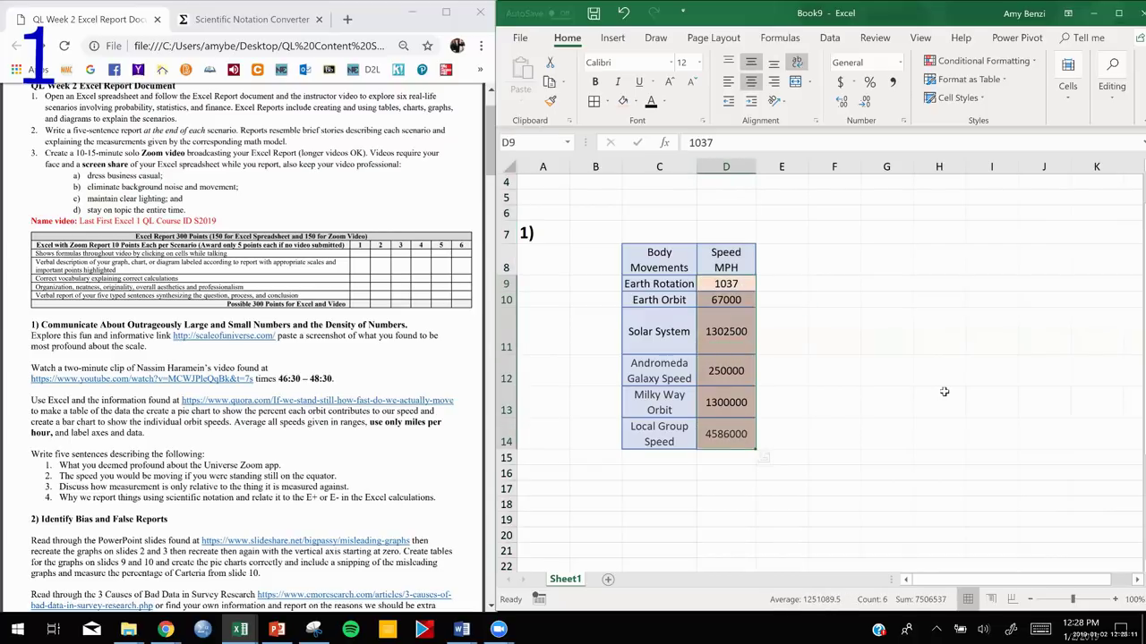
{"action": "left_click", "coordinate": [901, 67]}
{"action": "left_click", "coordinate": [866, 333]}
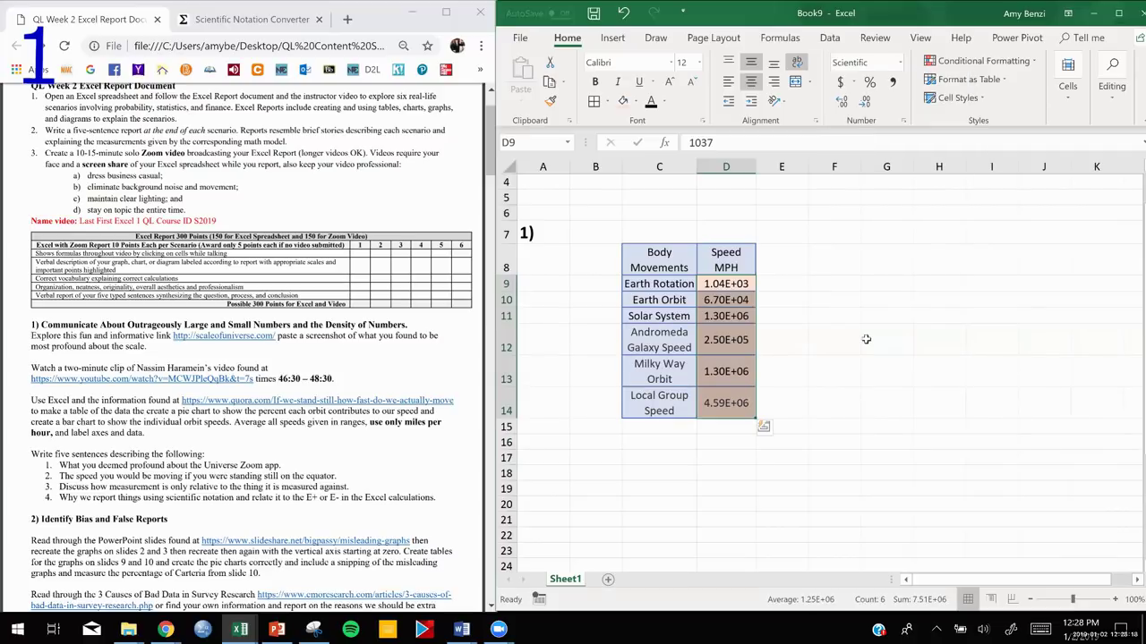
{"action": "left_click", "coordinate": [624, 13]}
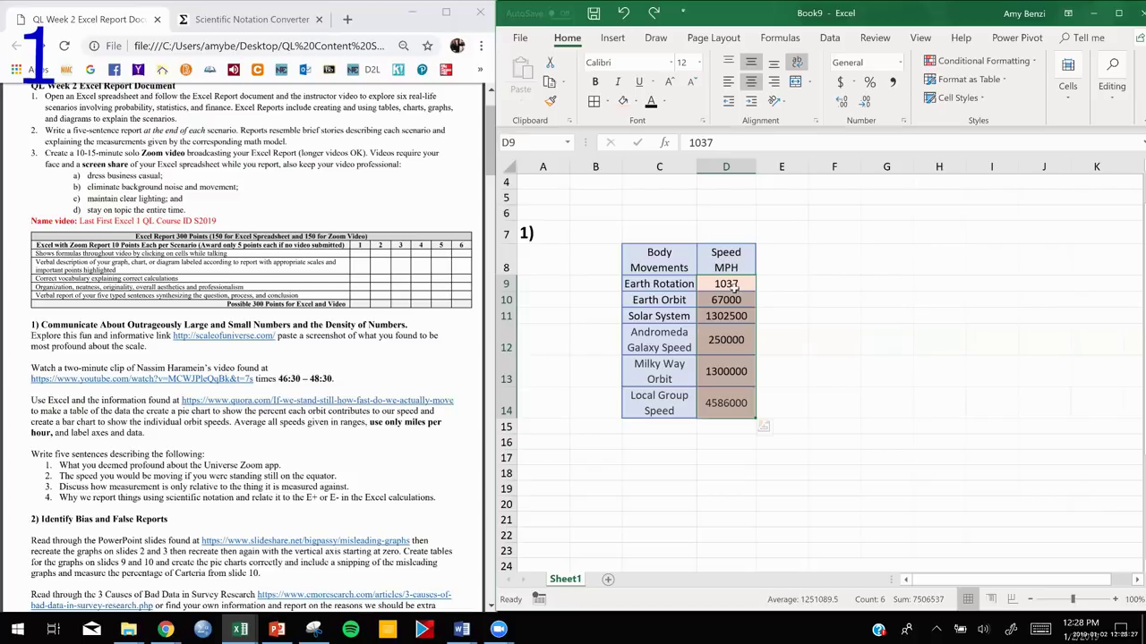
{"action": "left_click", "coordinate": [876, 301]}
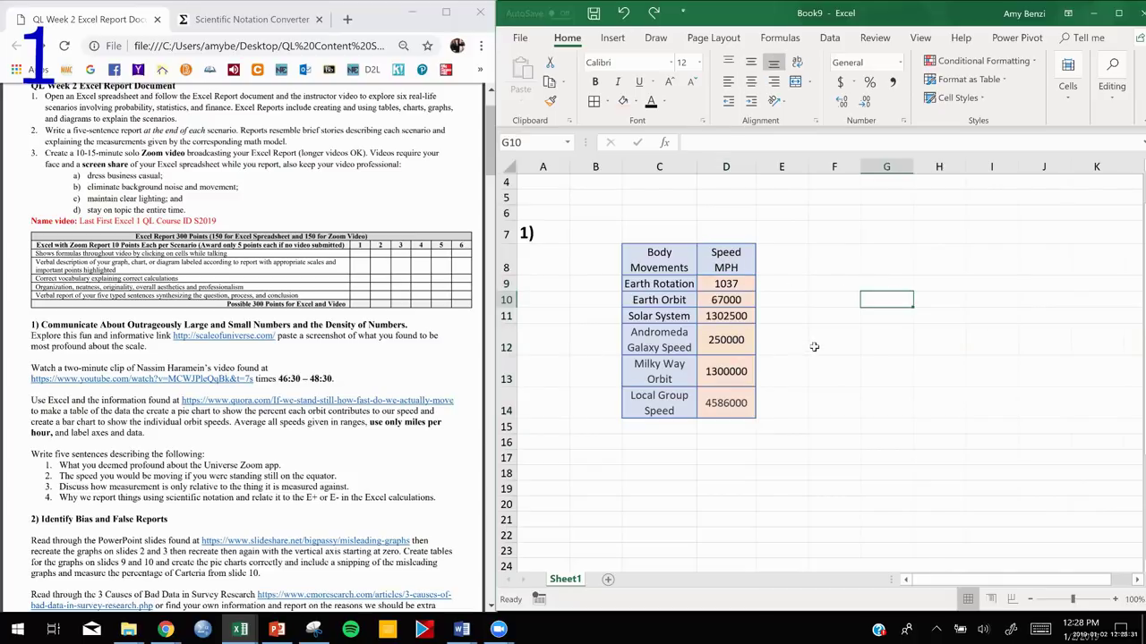
Insert a 3-D pie chart from the body movements and speeds table in C8:D14
{"action": "left_click", "coordinate": [660, 265]}
{"action": "left_click_drag", "start_coordinate": [659, 266], "coordinate": [720, 407]}
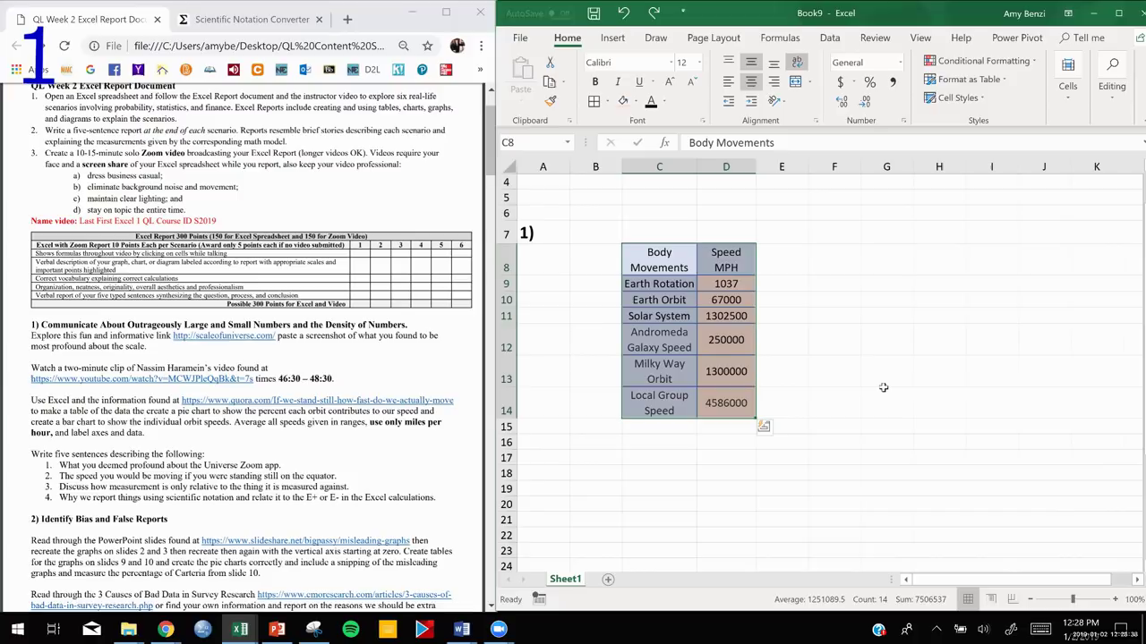
{"action": "left_click", "coordinate": [612, 40]}
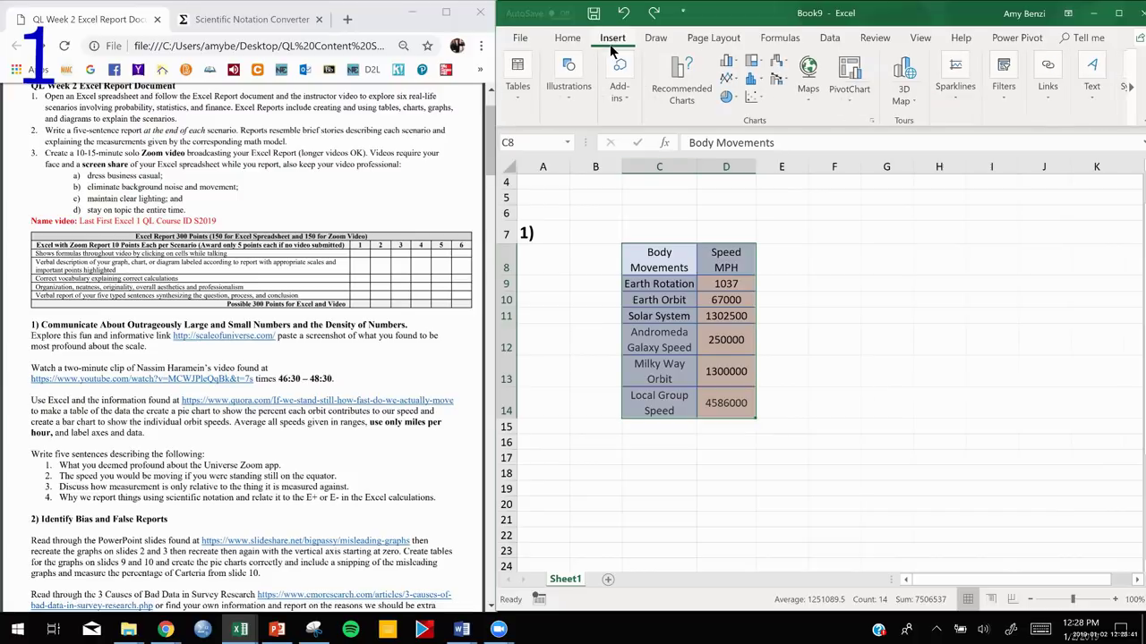
{"action": "left_click", "coordinate": [730, 98]}
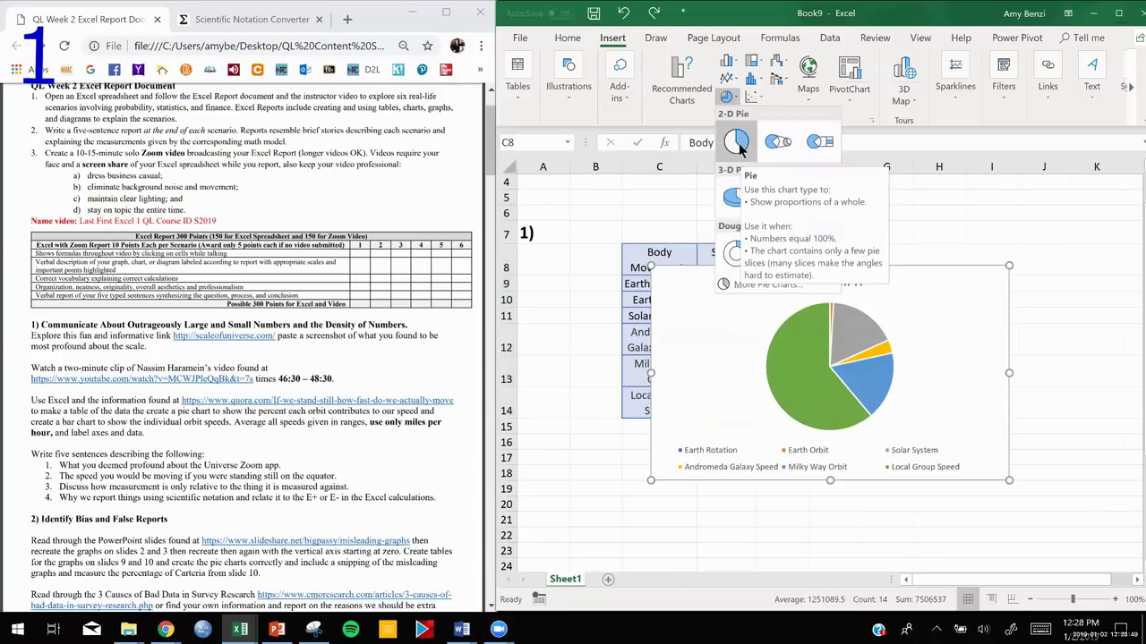
{"action": "left_click", "coordinate": [734, 200]}
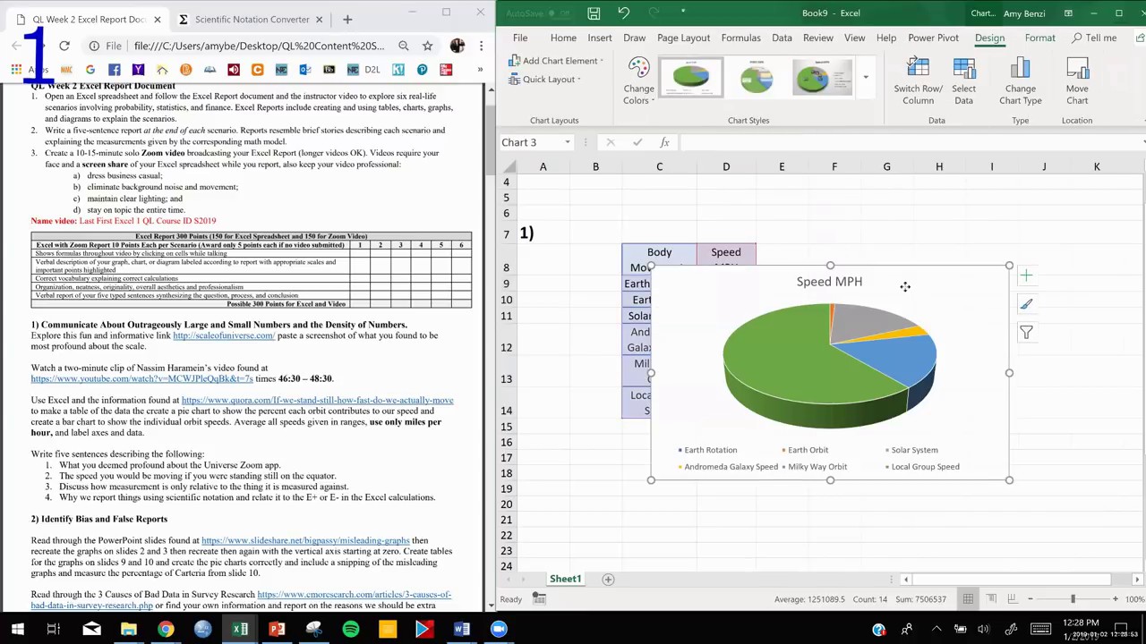
Move the pie chart beside the speed table and shrink it to about the table's height
{"action": "left_click_drag", "start_coordinate": [904, 285], "coordinate": [1014, 262]}
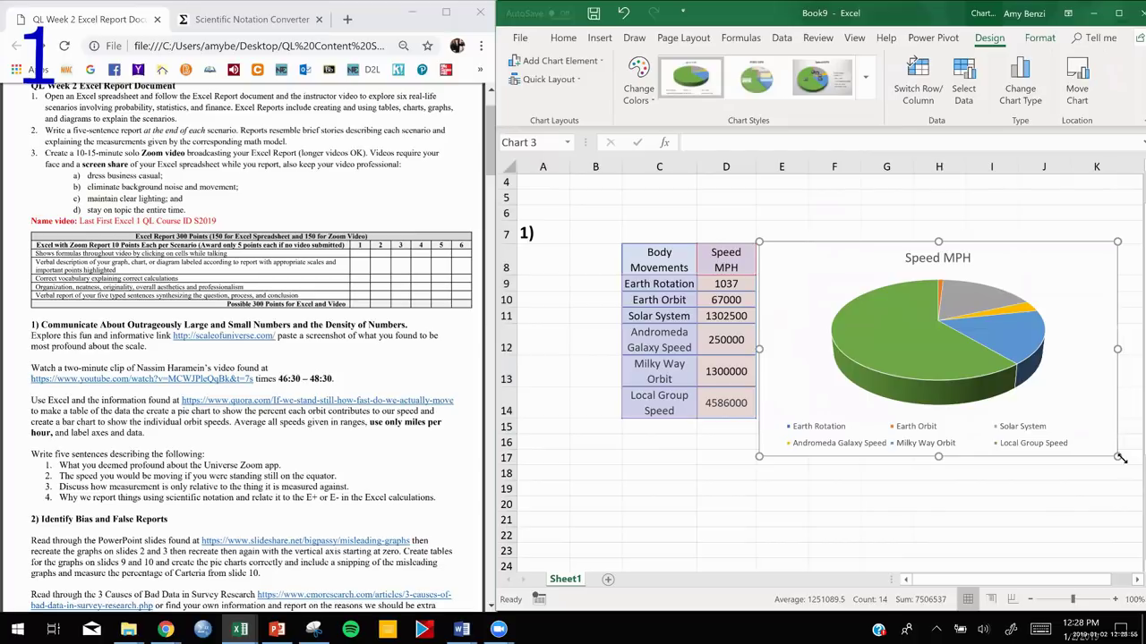
{"action": "left_click_drag", "start_coordinate": [1092, 439], "coordinate": [1108, 450]}
{"action": "left_click", "coordinate": [1047, 408]}
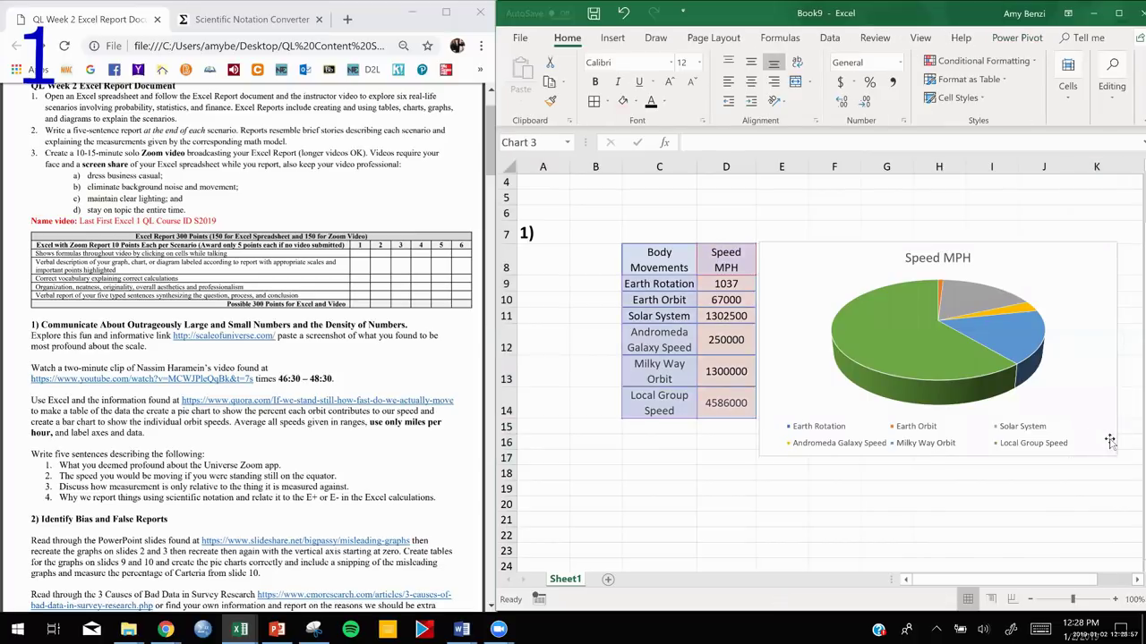
{"action": "left_click_drag", "start_coordinate": [1042, 402], "coordinate": [1043, 399]}
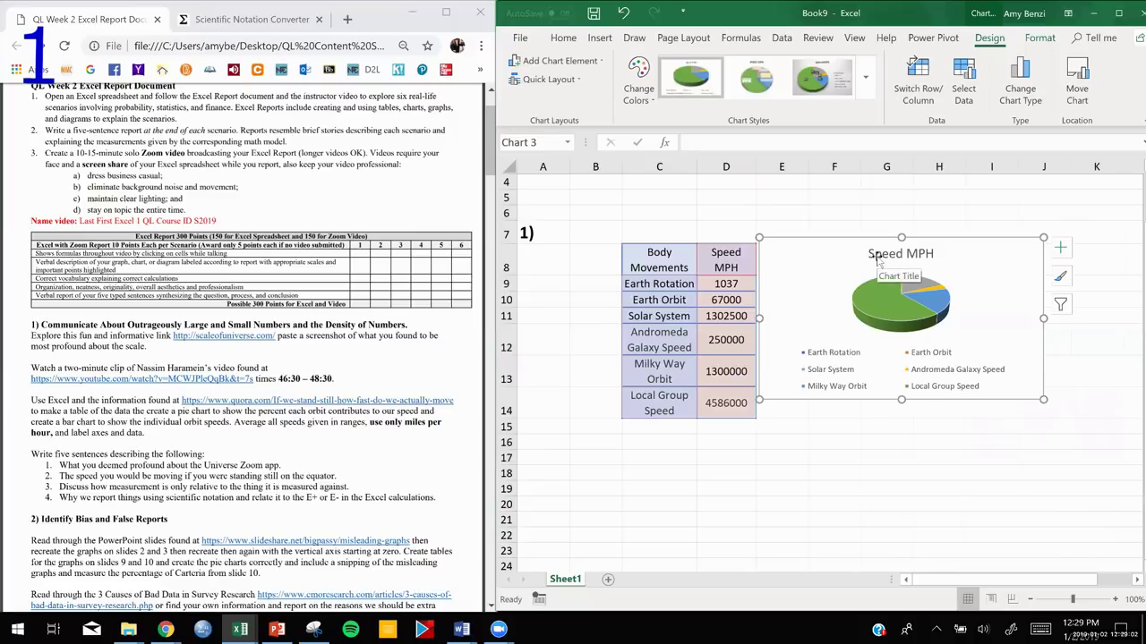
Replace the pie chart's title with "Your cool name" and close the title formatting options
{"action": "left_click", "coordinate": [729, 262]}
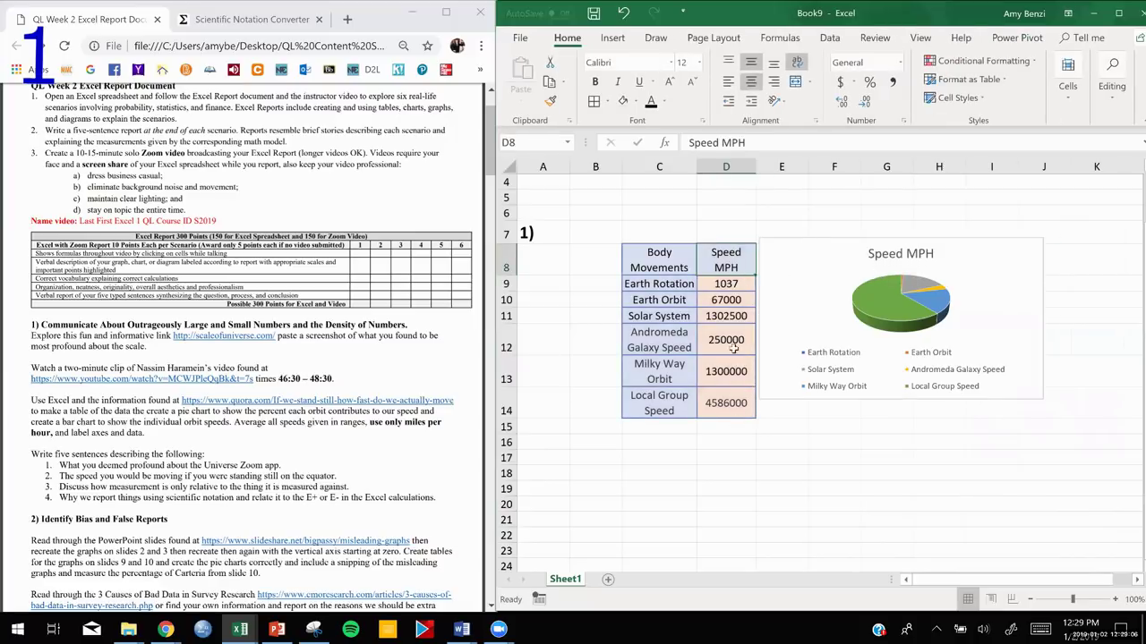
{"action": "double_click", "coordinate": [873, 254]}
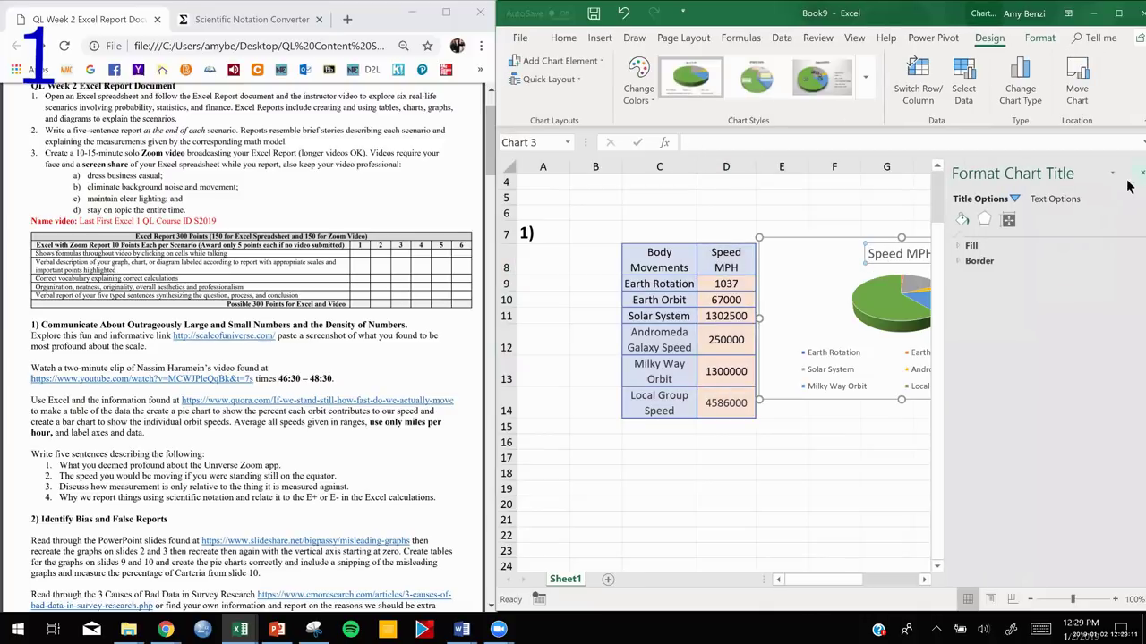
{"action": "left_click", "coordinate": [880, 254]}
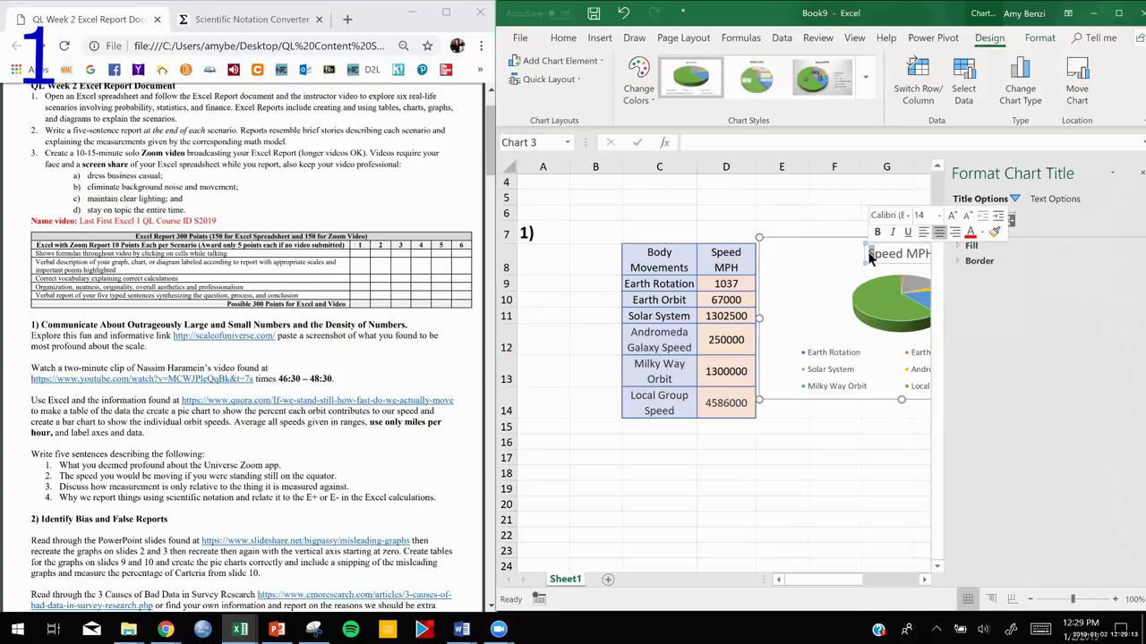
{"action": "left_click", "coordinate": [867, 254]}
{"action": "scroll", "coordinate": [743, 403], "scroll_direction": "right", "scroll_amount": 5}
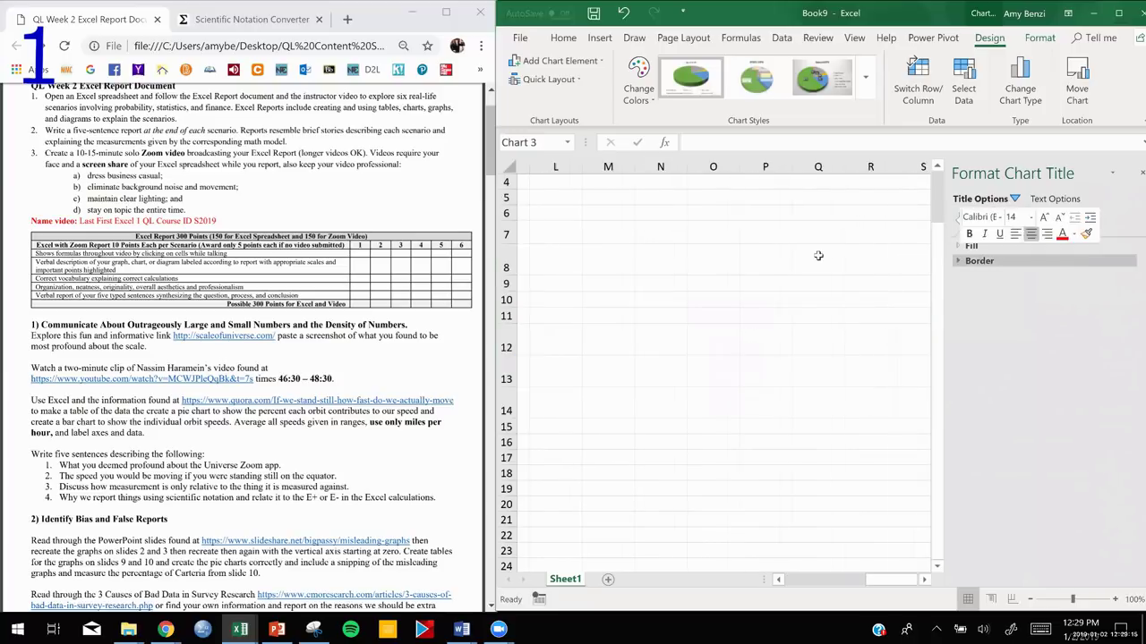
{"action": "left_click_drag", "start_coordinate": [859, 575], "coordinate": [804, 578]}
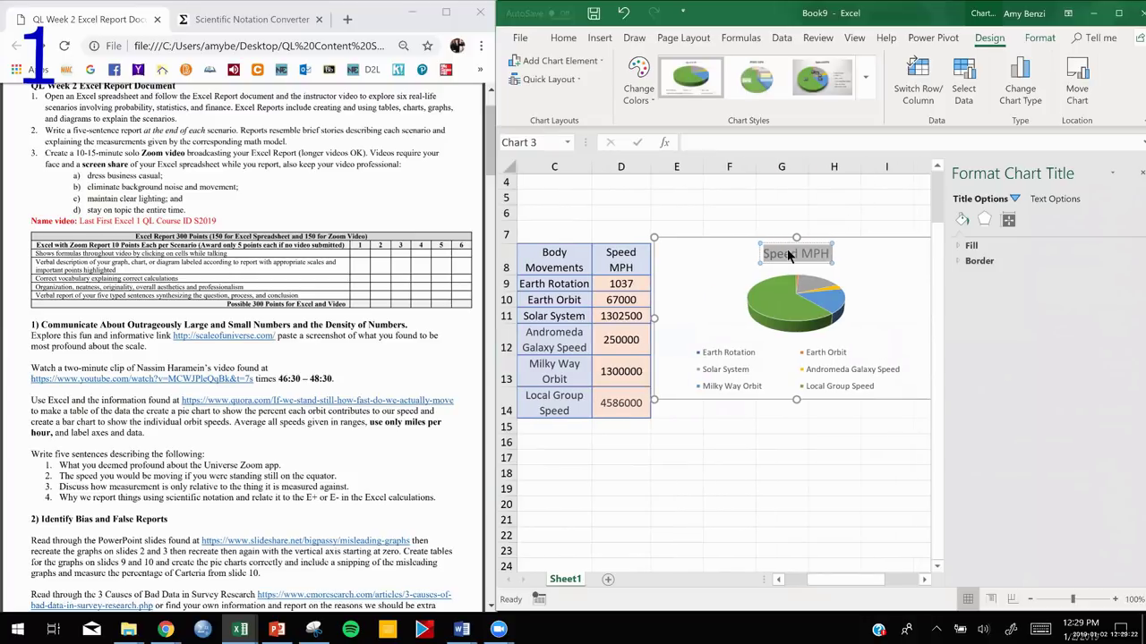
{"action": "left_click", "coordinate": [1140, 173]}
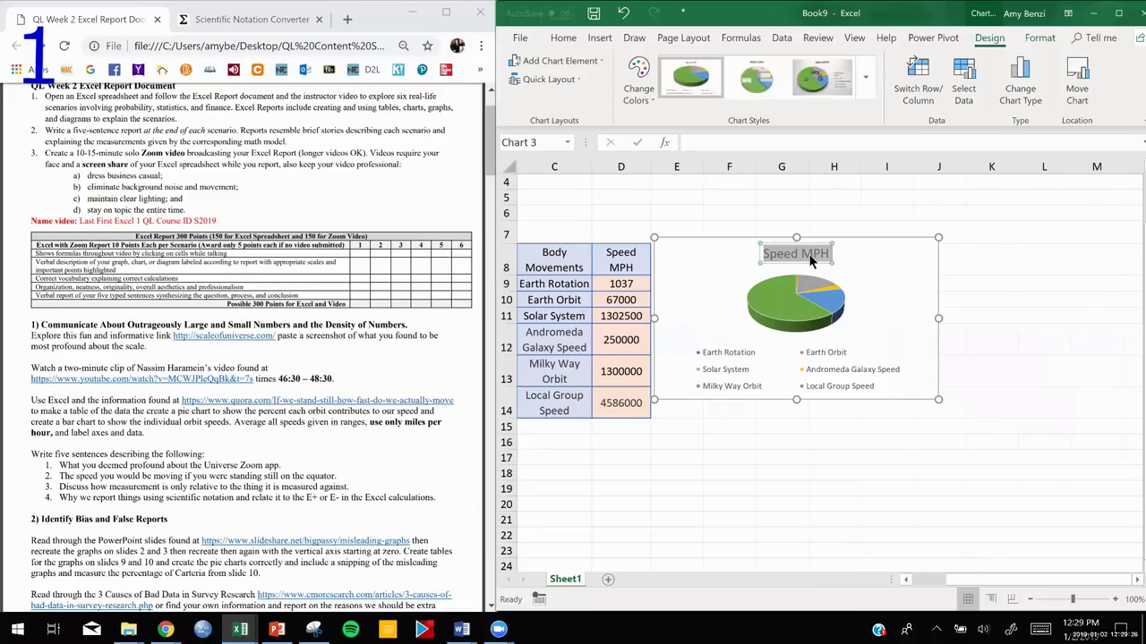
{"action": "type", "text": "YOur cool"}
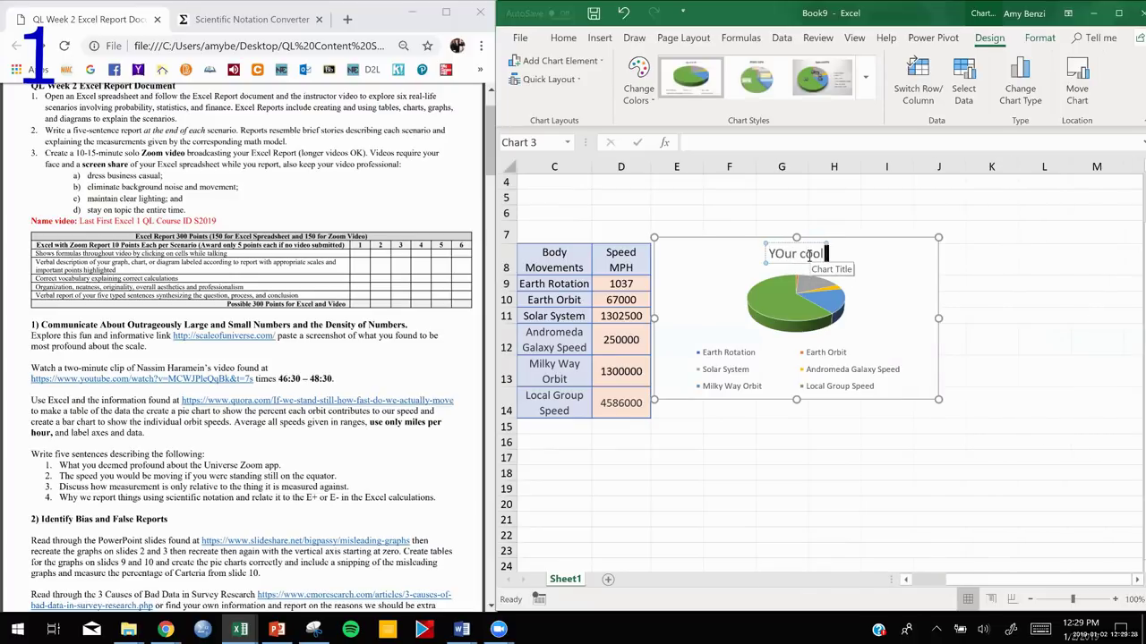
{"action": "type", "text": " na"}
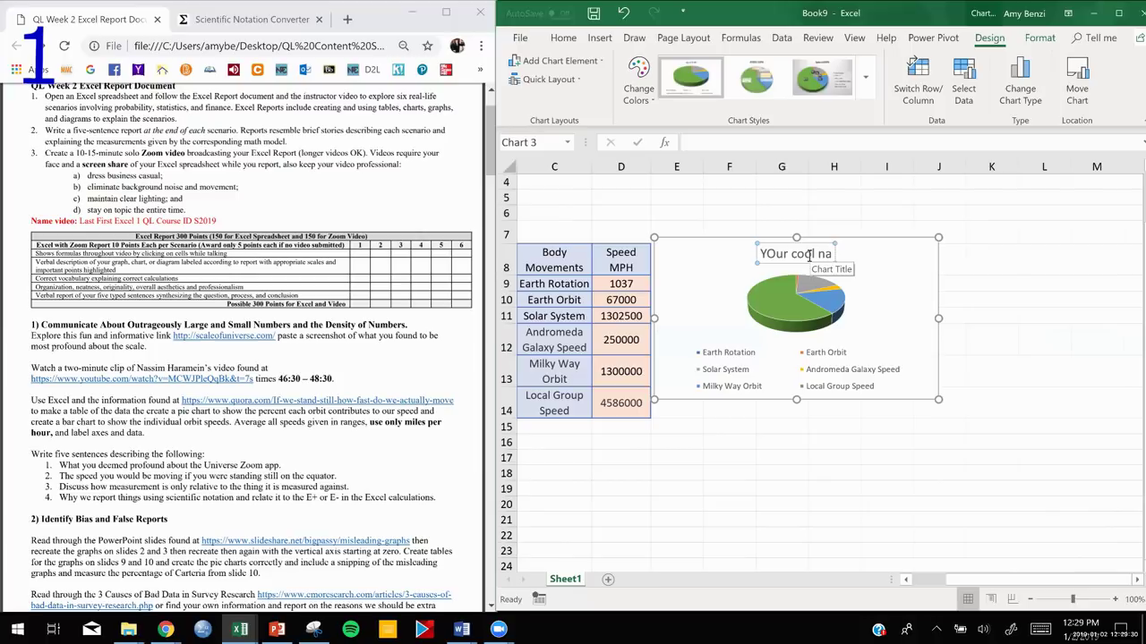
{"action": "type", "text": "me"}
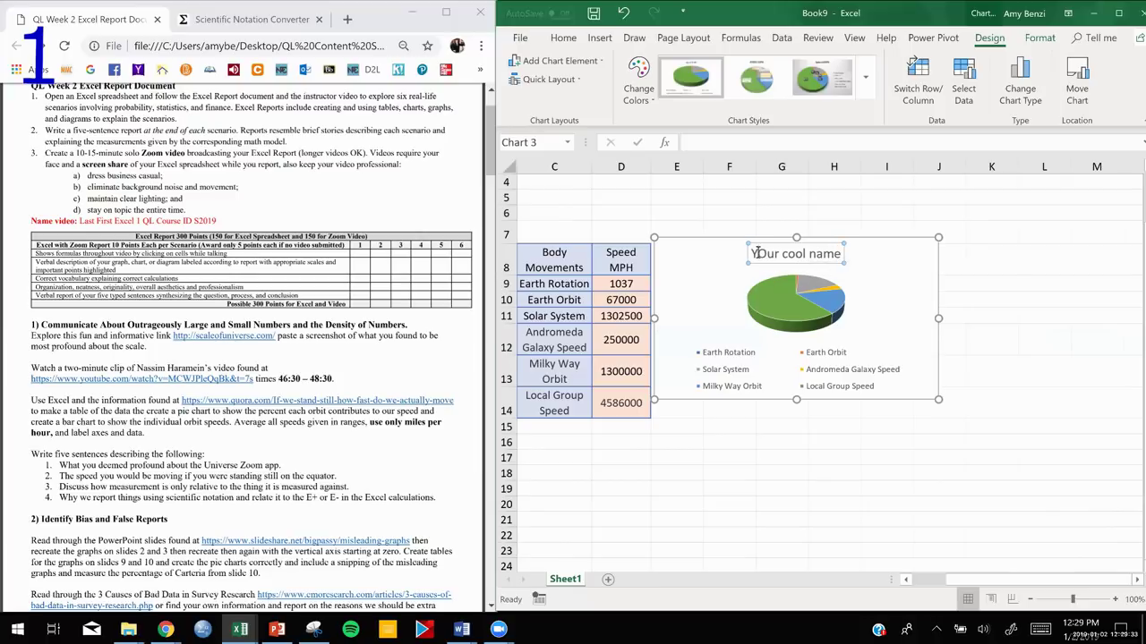
{"action": "left_click_drag", "start_coordinate": [758, 254], "coordinate": [765, 254]}
{"action": "type", "text": "o"}
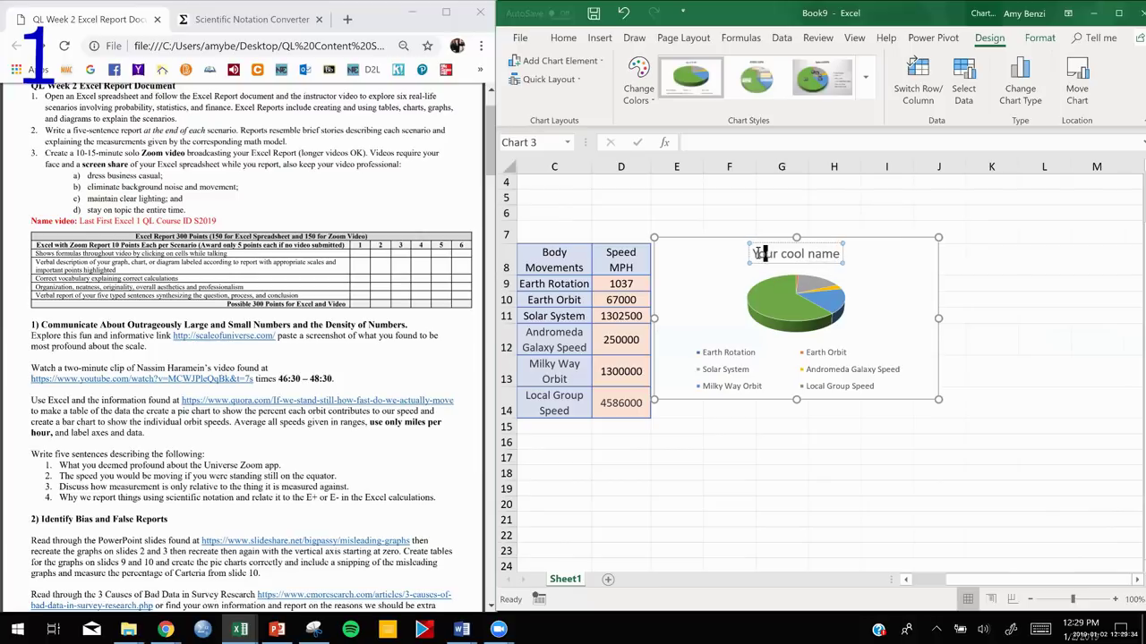
{"action": "left_click", "coordinate": [842, 266]}
Add Data Callout labels to the pie chart so each slice shows its category name and percentage
{"action": "left_click", "coordinate": [956, 250]}
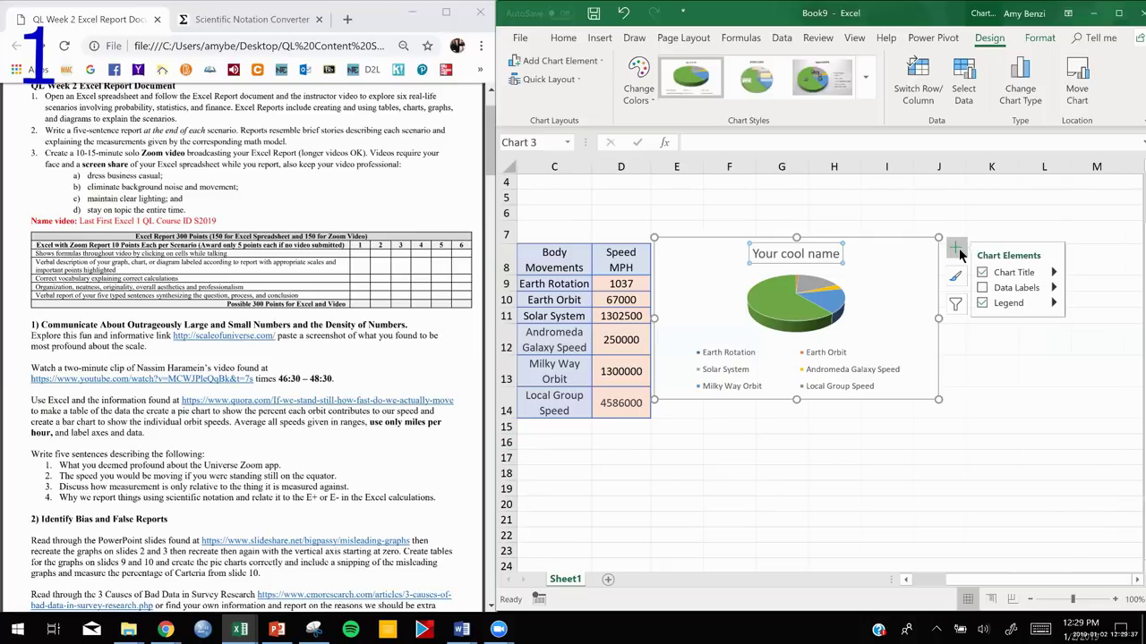
{"action": "left_click", "coordinate": [983, 288]}
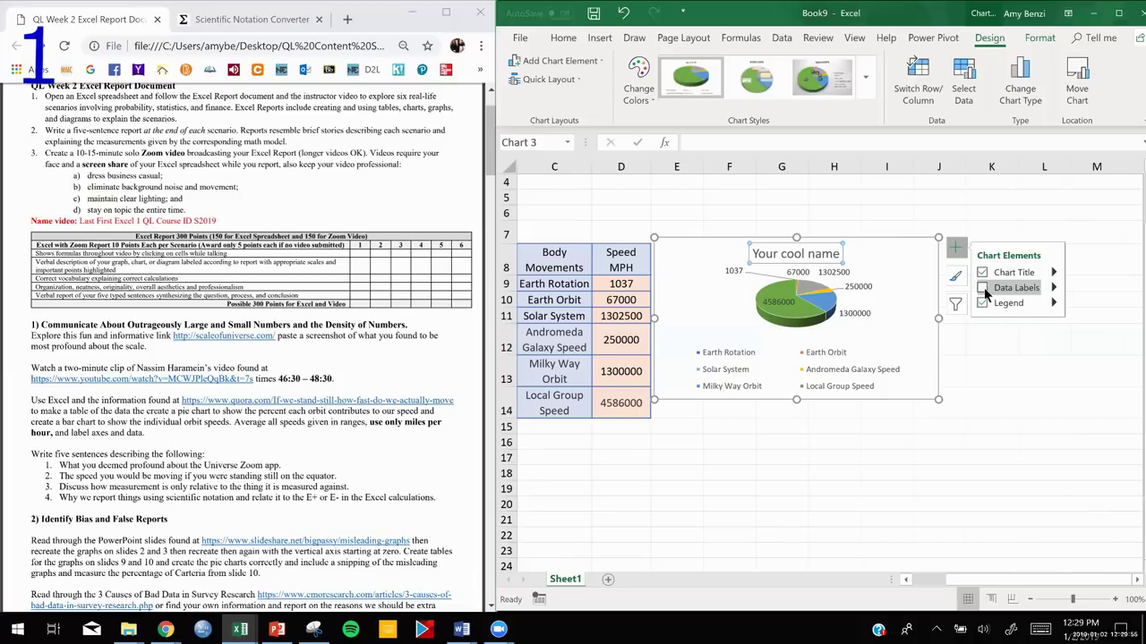
{"action": "left_click", "coordinate": [1053, 289]}
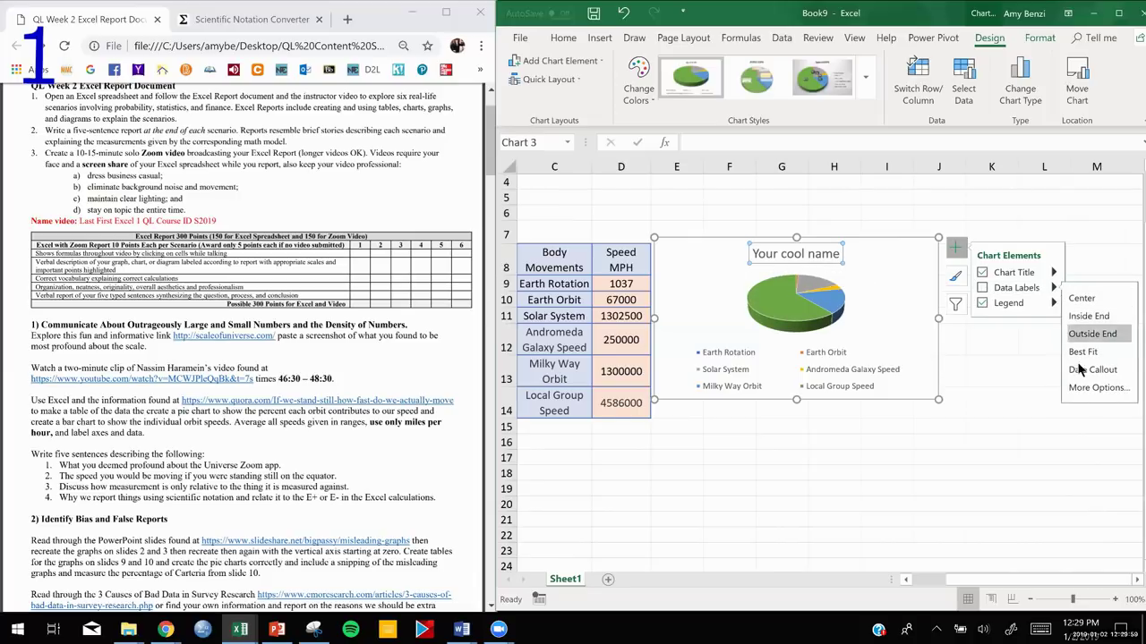
{"action": "left_click", "coordinate": [1078, 374]}
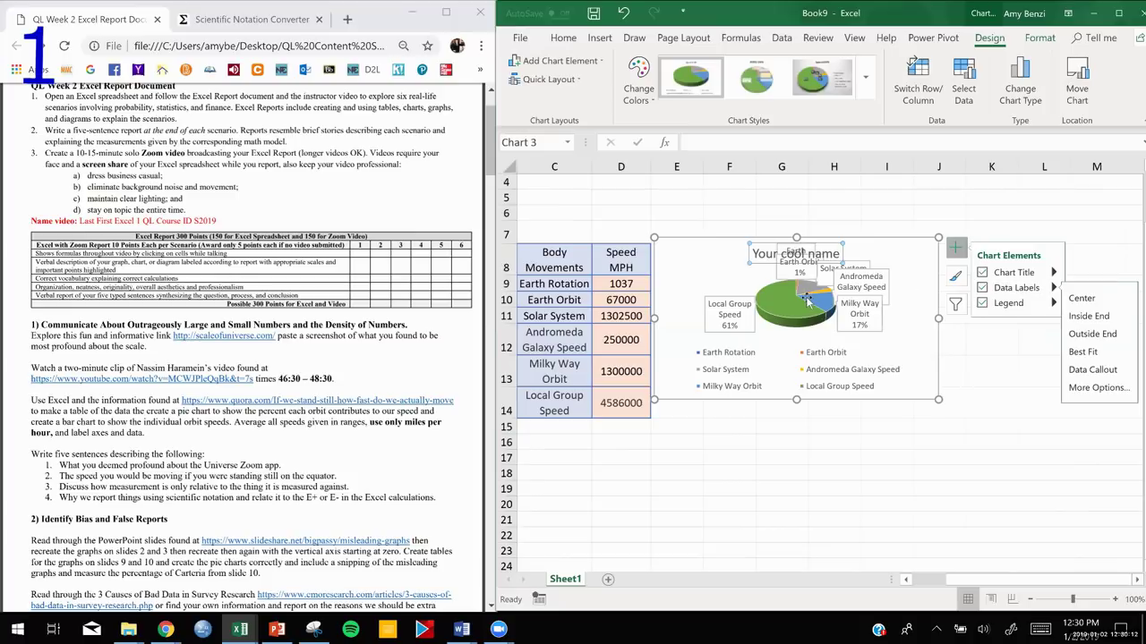
Enlarge the pie chart down to about row 20 and move the Earth Orbit callout away from the Earth Rotation callout
{"action": "mouse_move", "coordinate": [807, 300]}
{"action": "left_click_drag", "start_coordinate": [940, 400], "coordinate": [946, 426]}
{"action": "left_click", "coordinate": [833, 488]}
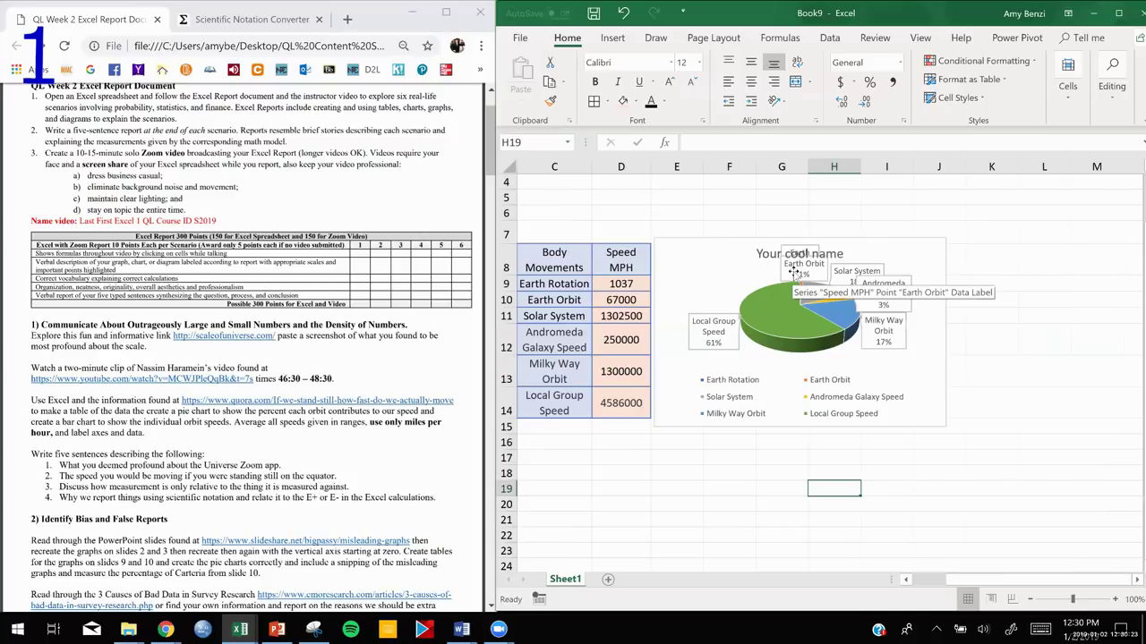
{"action": "left_click", "coordinate": [794, 273]}
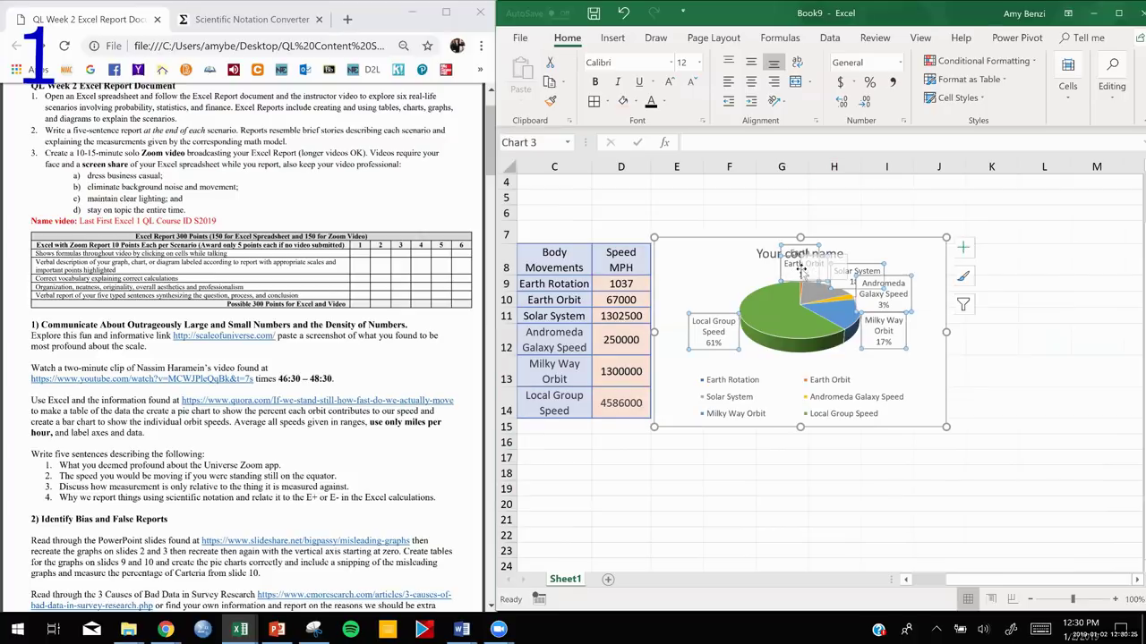
{"action": "left_click_drag", "start_coordinate": [784, 262], "coordinate": [788, 258]}
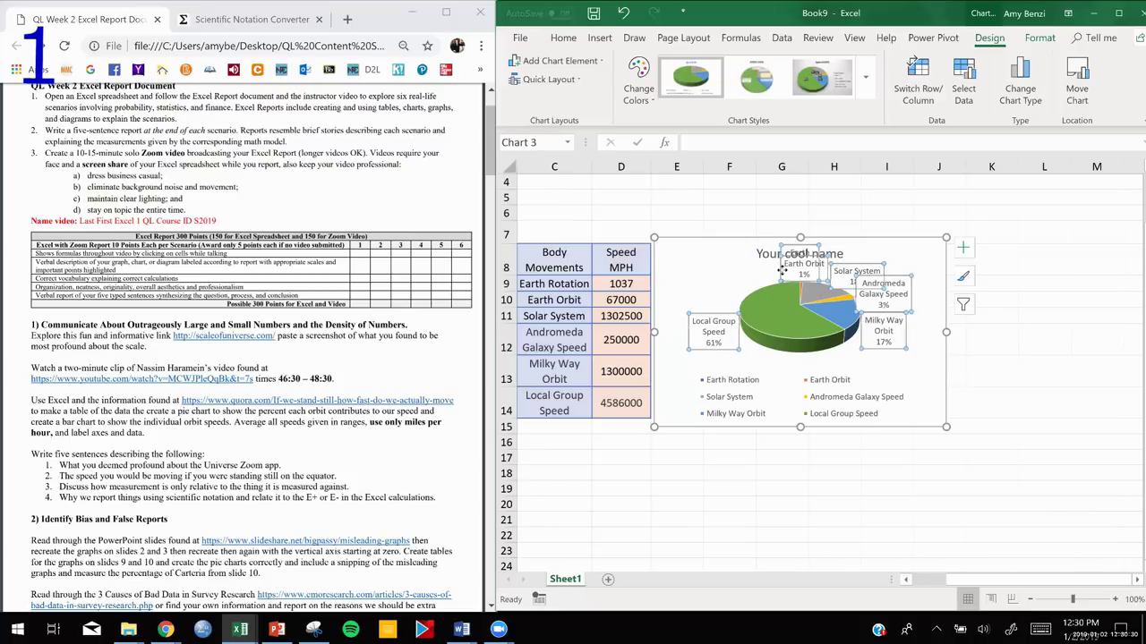
{"action": "left_click_drag", "start_coordinate": [784, 268], "coordinate": [713, 272]}
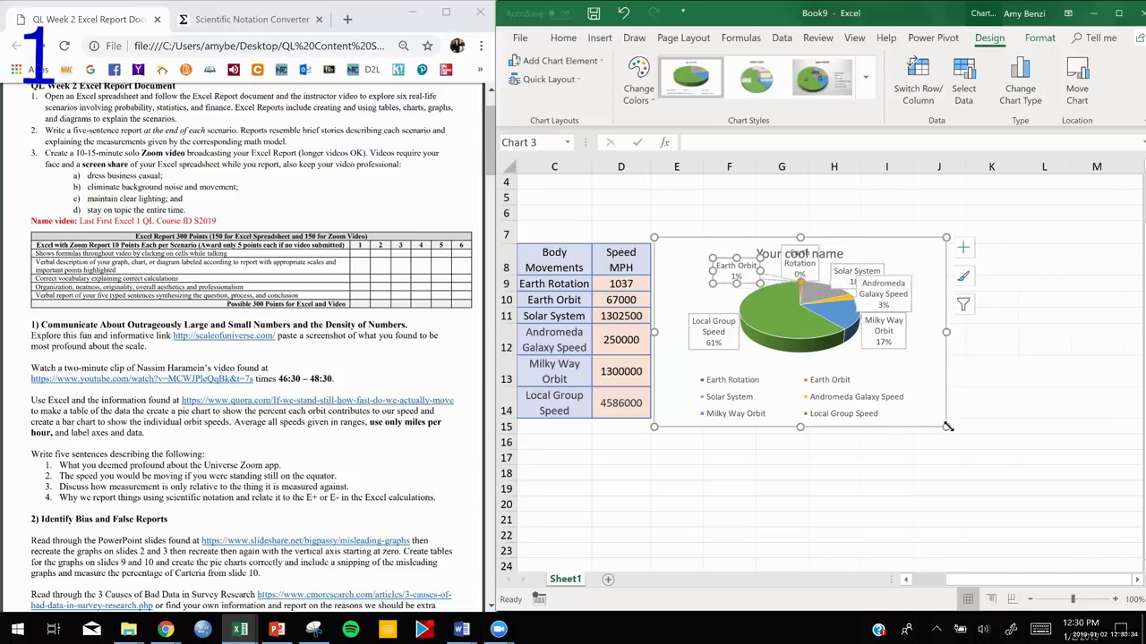
{"action": "left_click_drag", "start_coordinate": [947, 427], "coordinate": [972, 503]}
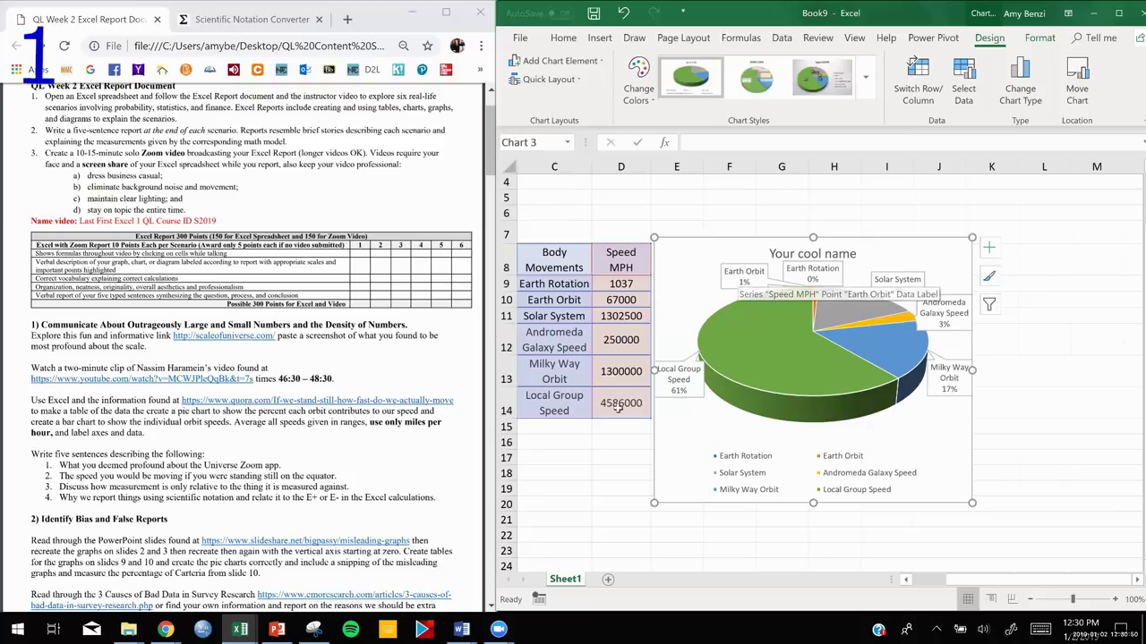
Check the Local Group Speed formula in D14 and move the pie chart slightly away from the table
{"action": "left_click", "coordinate": [624, 403]}
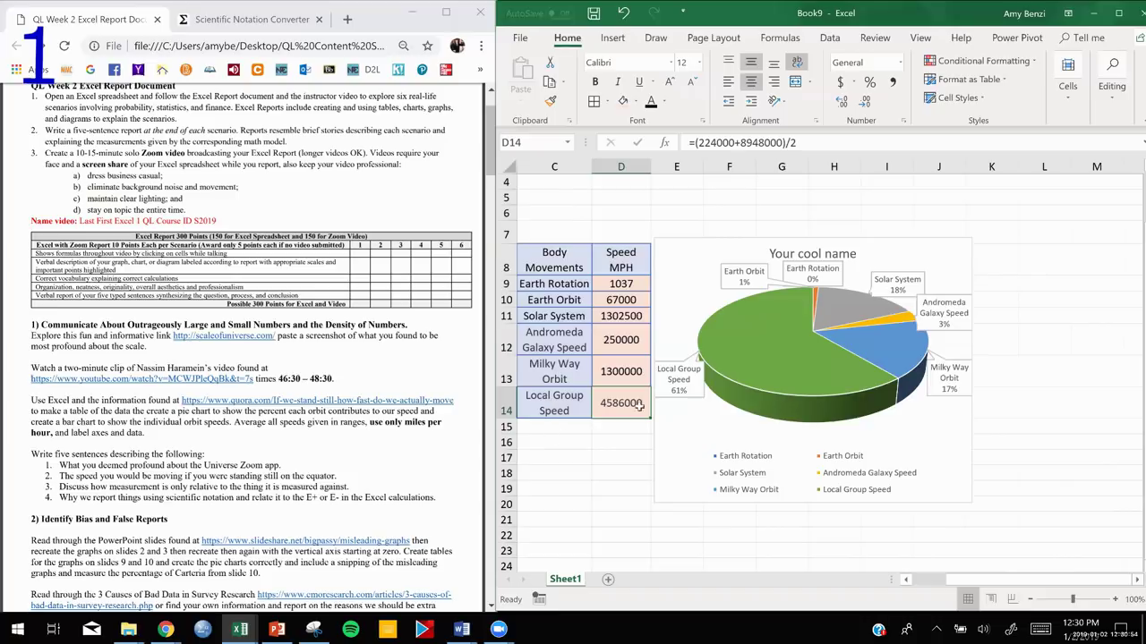
{"action": "left_click_drag", "start_coordinate": [720, 247], "coordinate": [747, 237]}
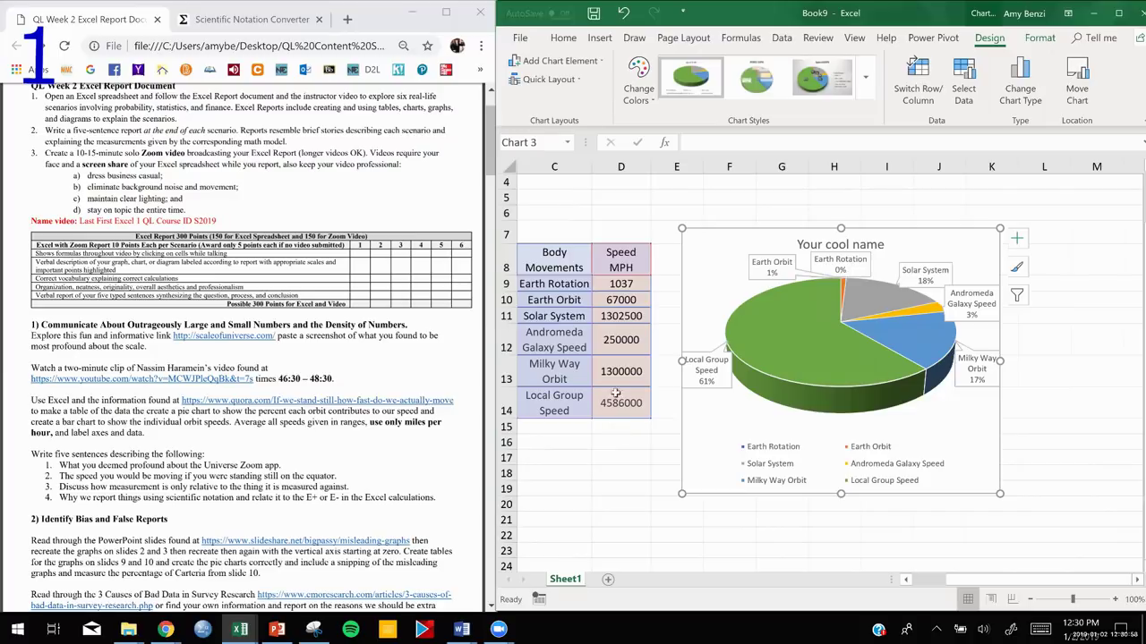
Add a "Total" label in C15 and sum the speeds in D9:D14 into D15 with AutoSum
{"action": "double_click", "coordinate": [538, 427]}
{"action": "type", "text": "Total"}
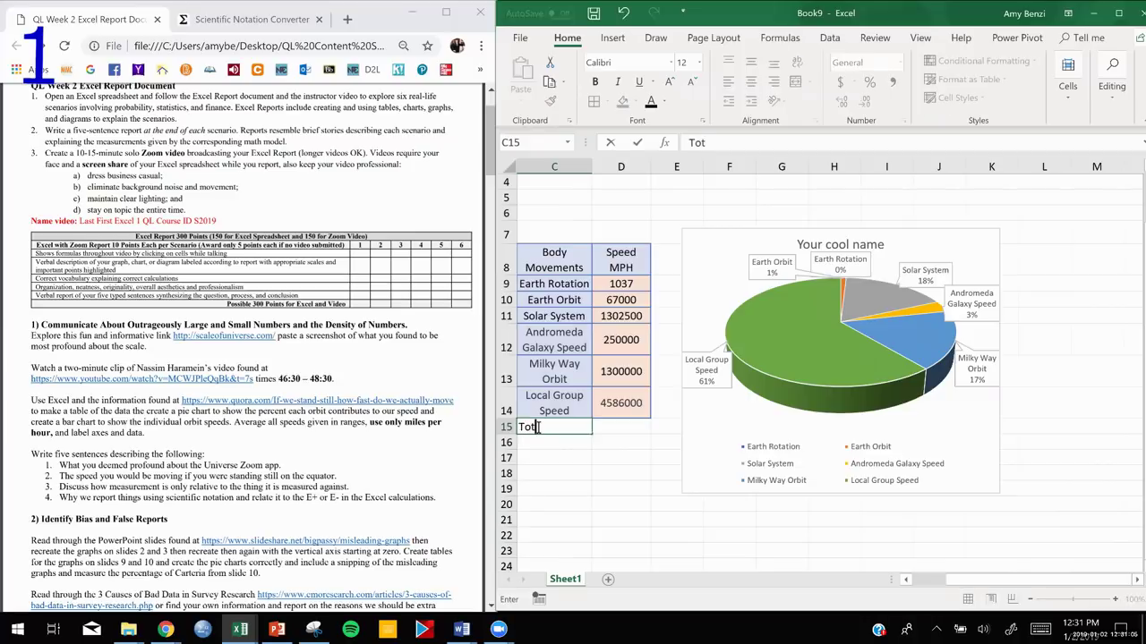
{"action": "left_click", "coordinate": [621, 427]}
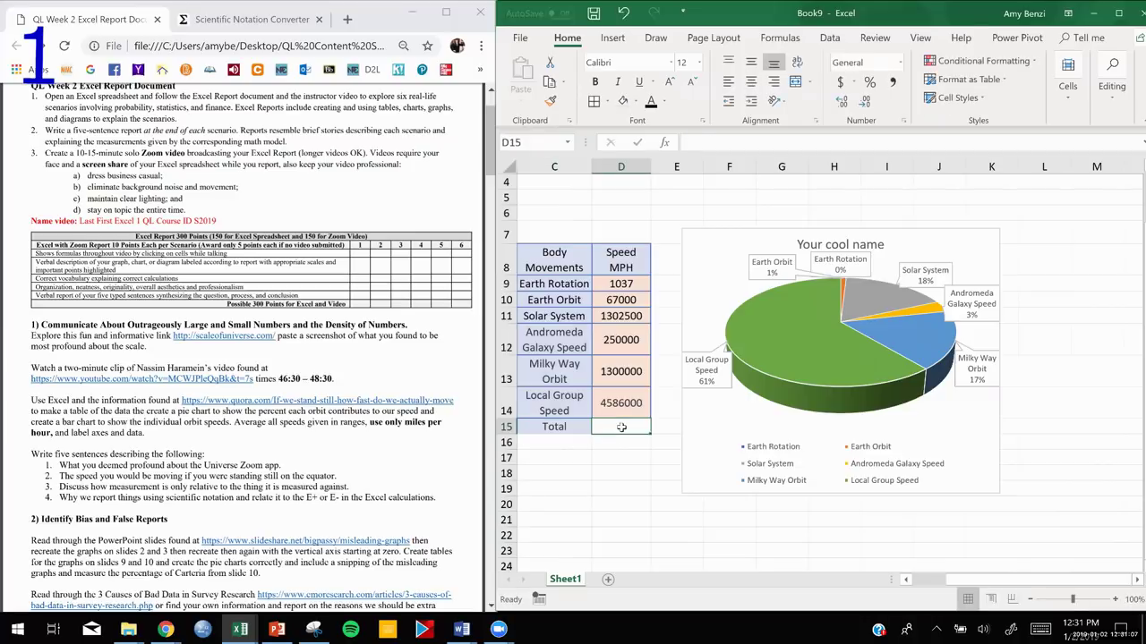
{"action": "left_click", "coordinate": [630, 290]}
{"action": "left_click_drag", "start_coordinate": [629, 294], "coordinate": [616, 421]}
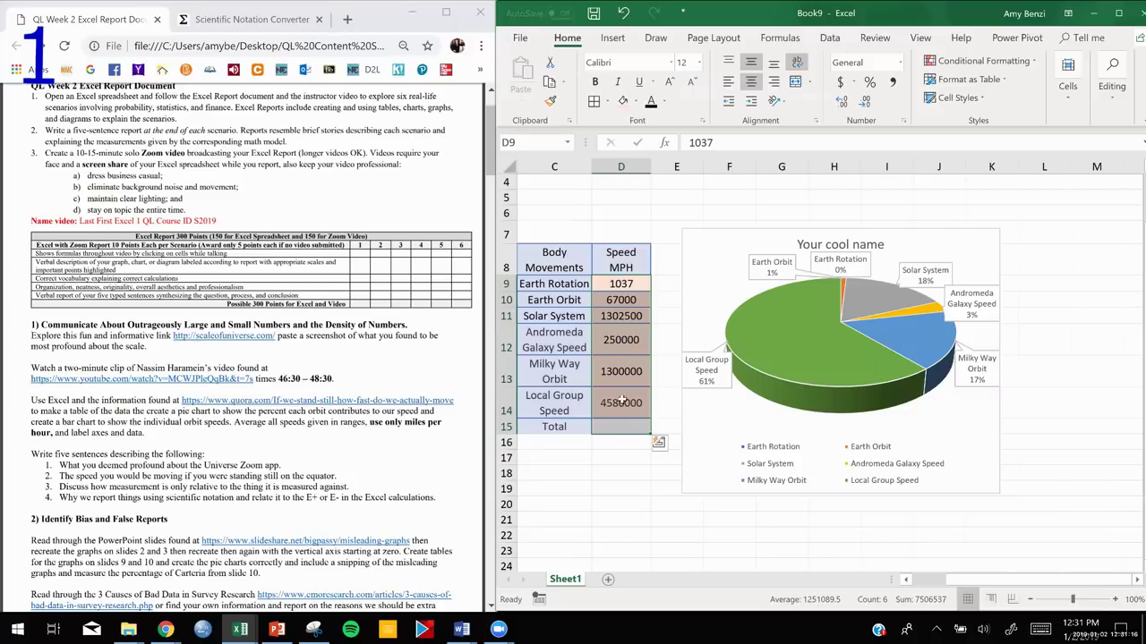
{"action": "left_click", "coordinate": [1116, 105]}
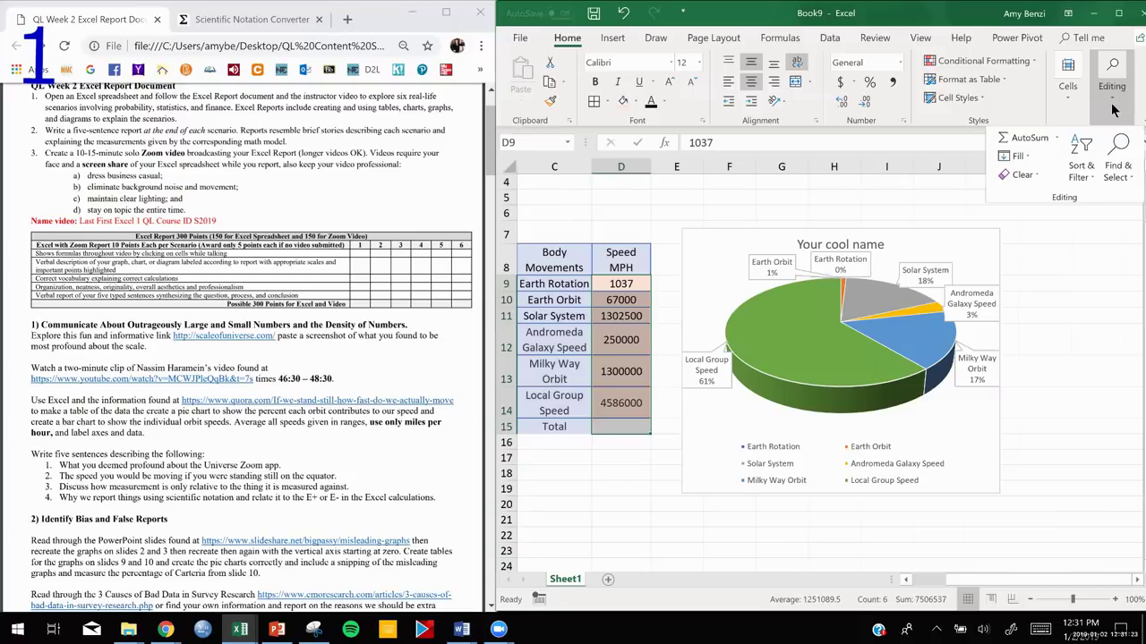
{"action": "left_click", "coordinate": [1017, 139]}
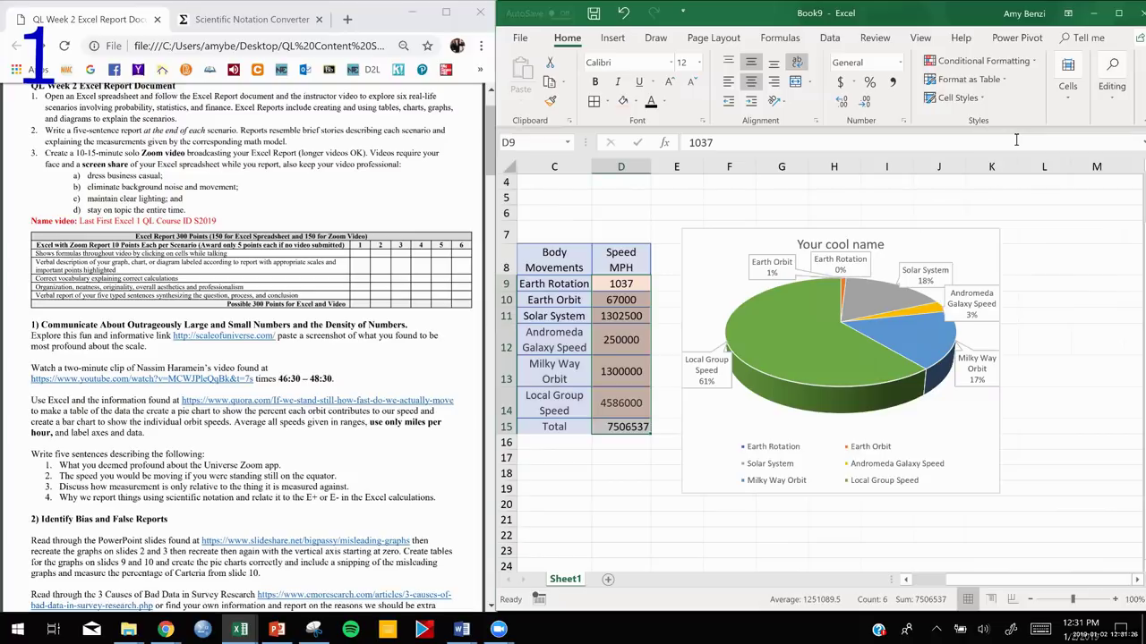
{"action": "left_click", "coordinate": [620, 460]}
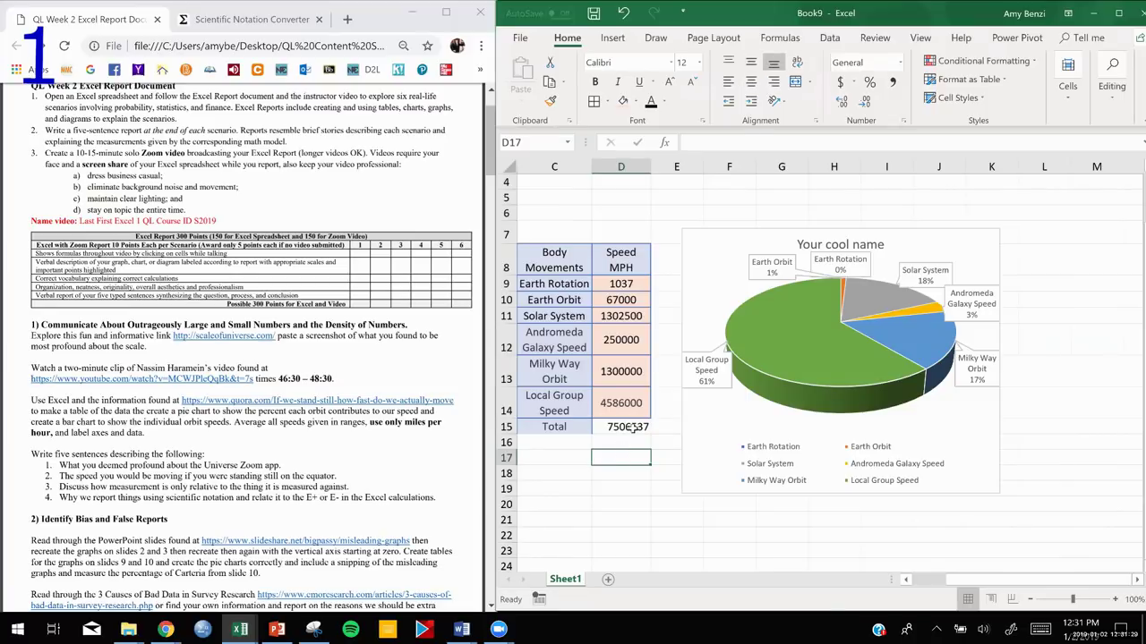
Check the sum formula in D15 and fill that cell with yellow
{"action": "double_click", "coordinate": [632, 428]}
{"action": "key", "text": "Return"}
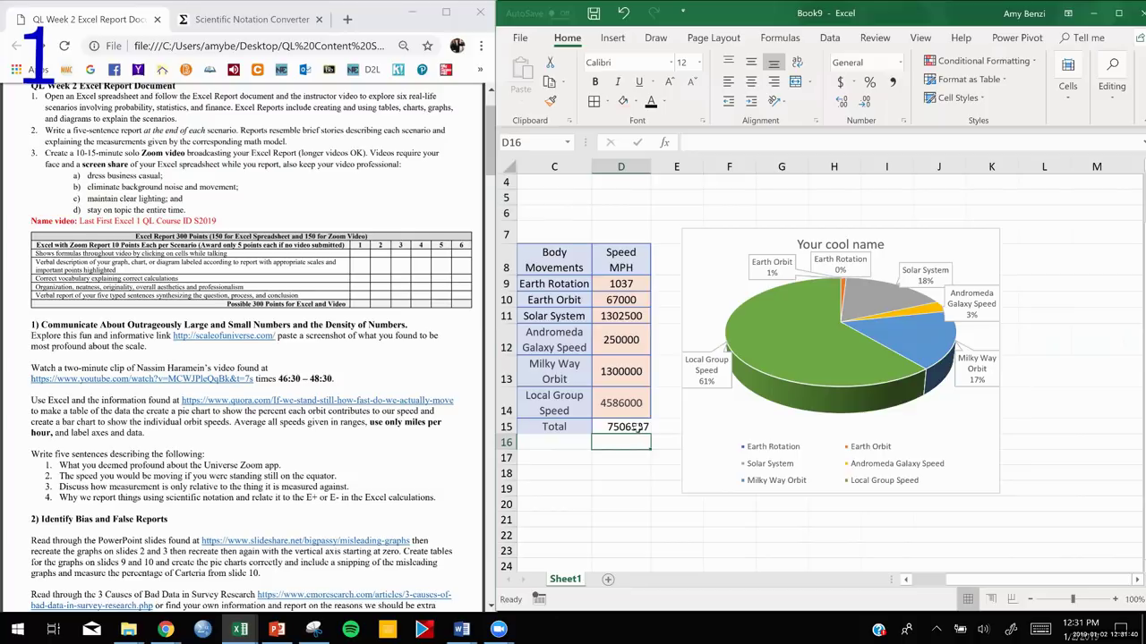
{"action": "left_click", "coordinate": [637, 427]}
{"action": "left_click", "coordinate": [637, 95]}
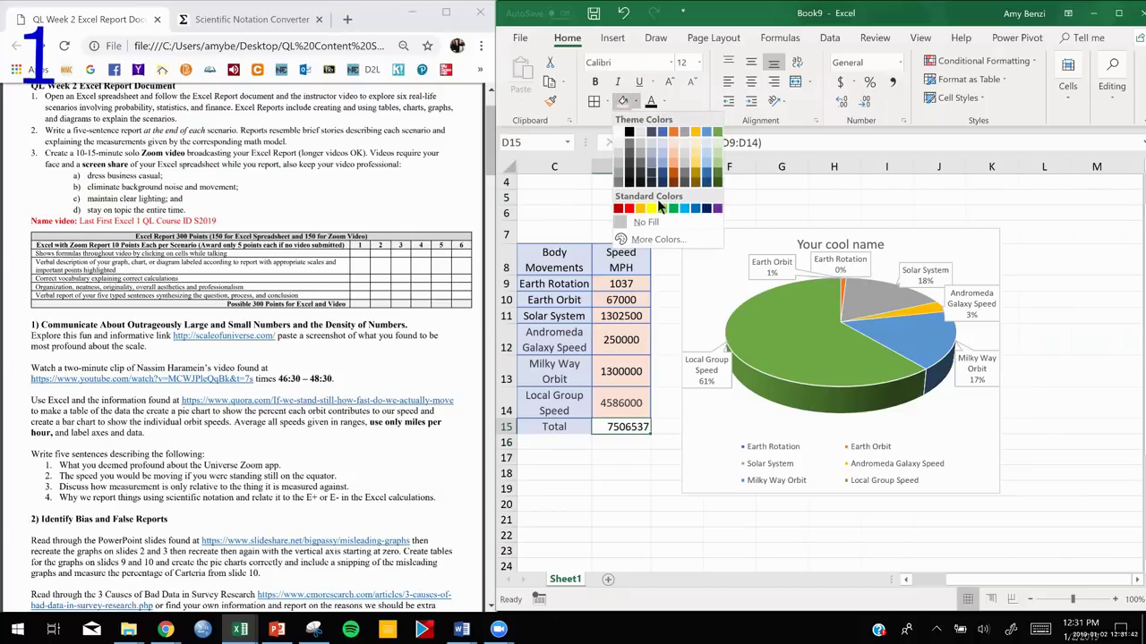
{"action": "left_click", "coordinate": [652, 208]}
{"action": "left_click_drag", "start_coordinate": [569, 428], "coordinate": [642, 428]}
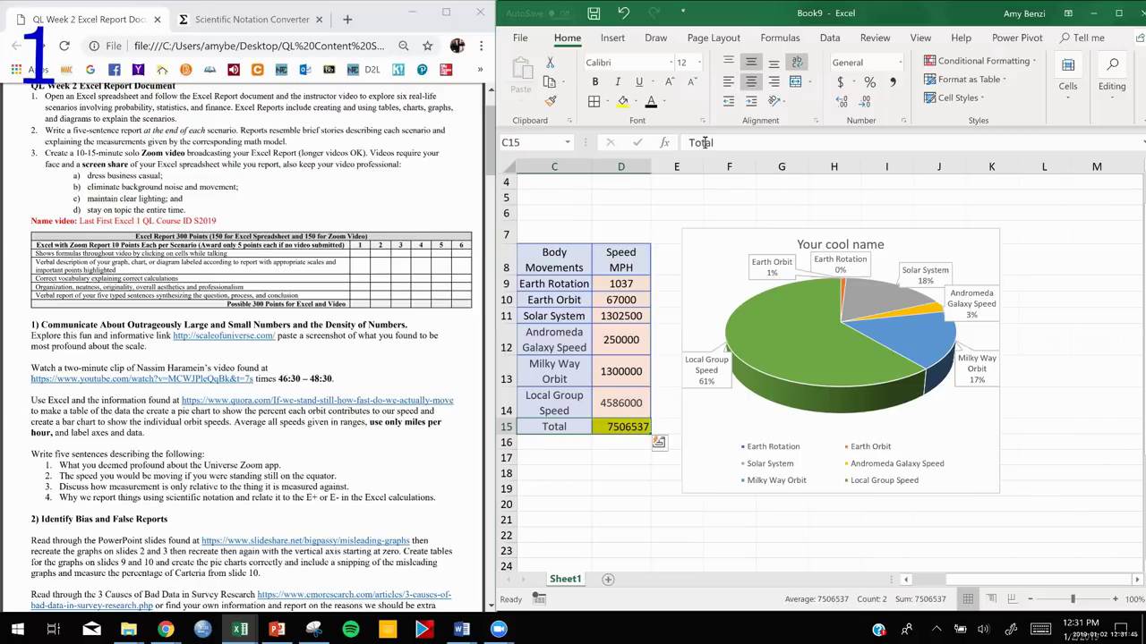
{"action": "left_click", "coordinate": [631, 491]}
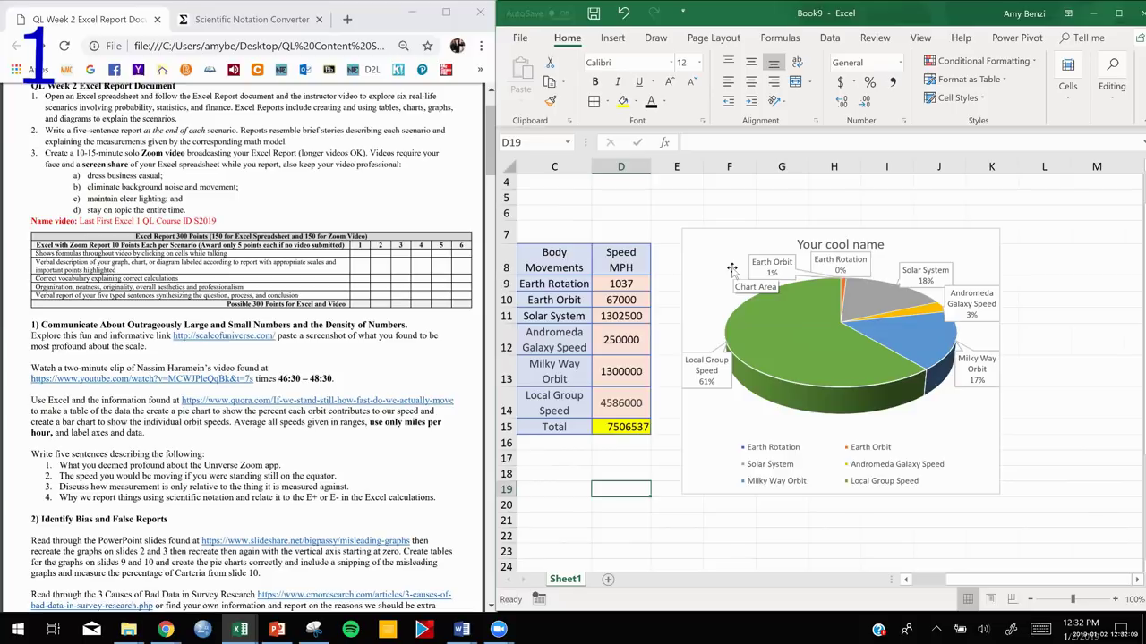
Shrink the pie chart to end at about row 15 and move its title into the chart's upper-left corner
{"action": "mouse_move", "coordinate": [808, 322]}
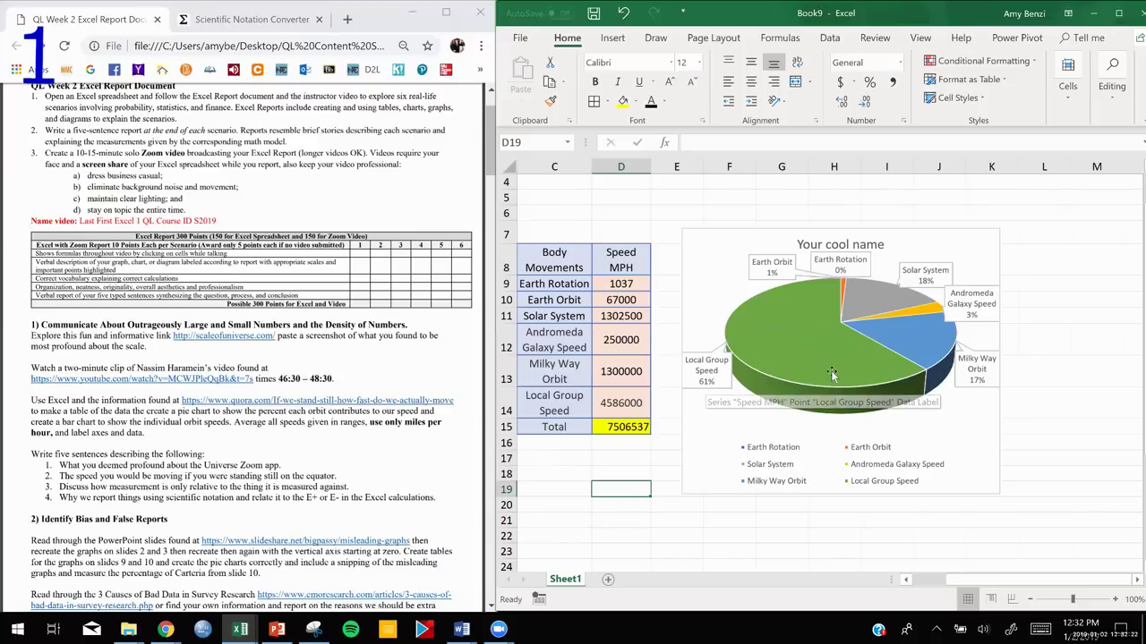
{"action": "mouse_move", "coordinate": [898, 358]}
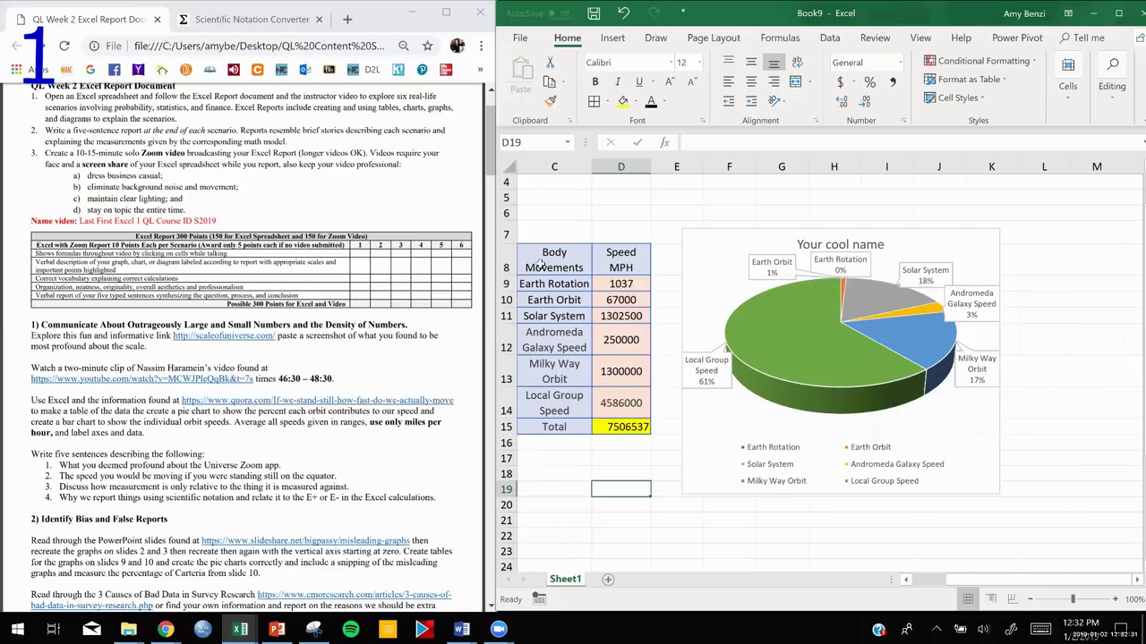
{"action": "left_click", "coordinate": [973, 452]}
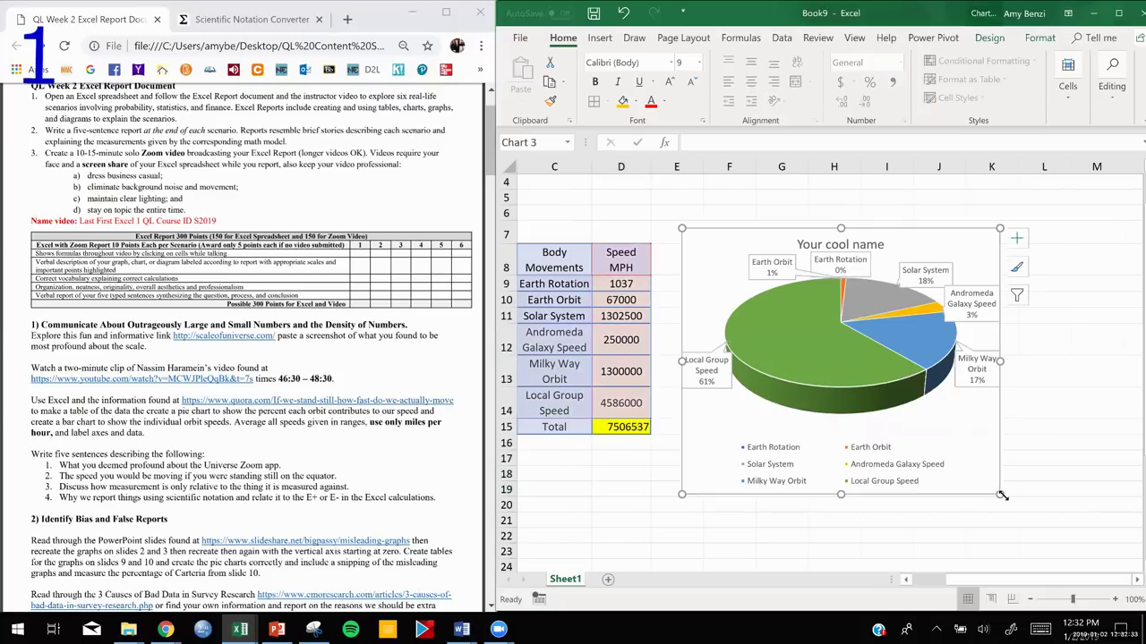
{"action": "left_click_drag", "start_coordinate": [1000, 494], "coordinate": [948, 438]}
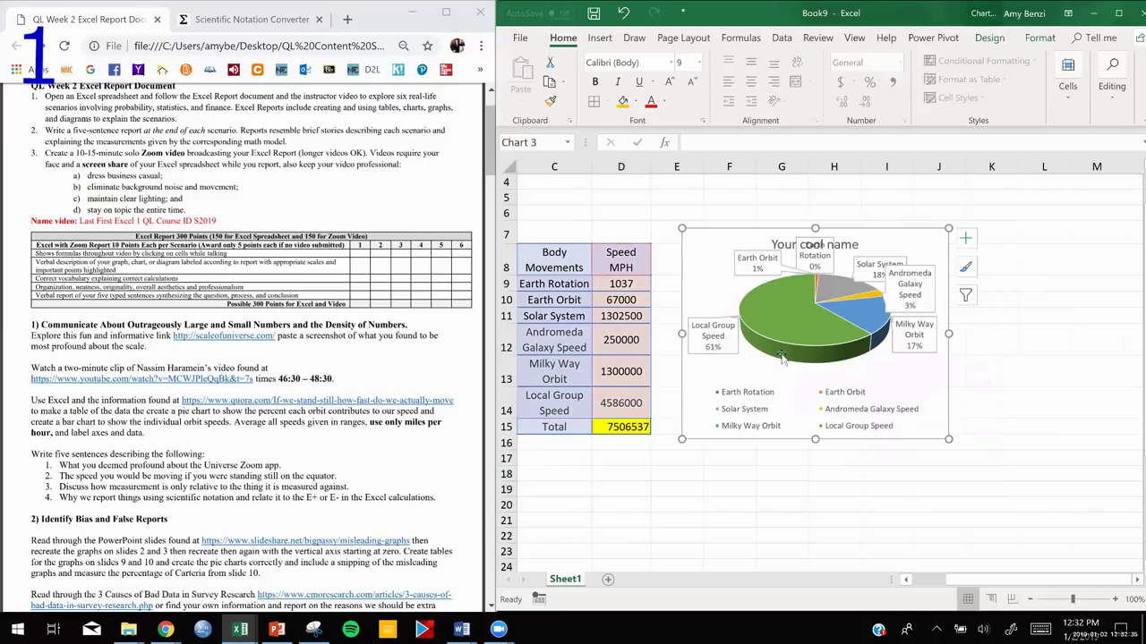
{"action": "left_click", "coordinate": [776, 236]}
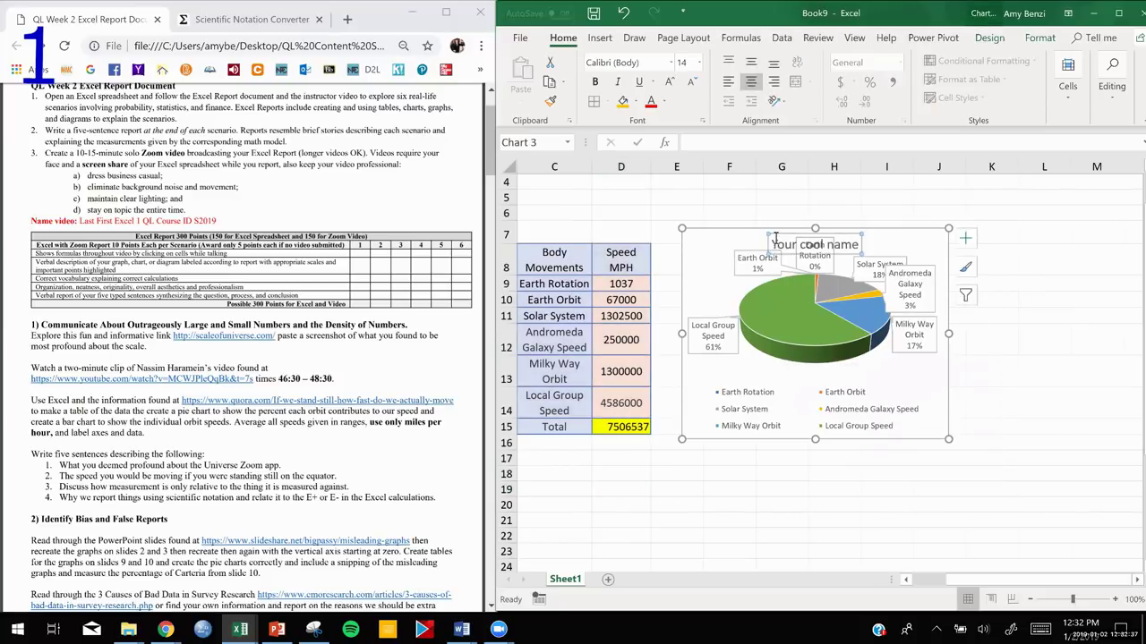
{"action": "left_click_drag", "start_coordinate": [775, 235], "coordinate": [700, 233]}
{"action": "left_click", "coordinate": [1012, 382]}
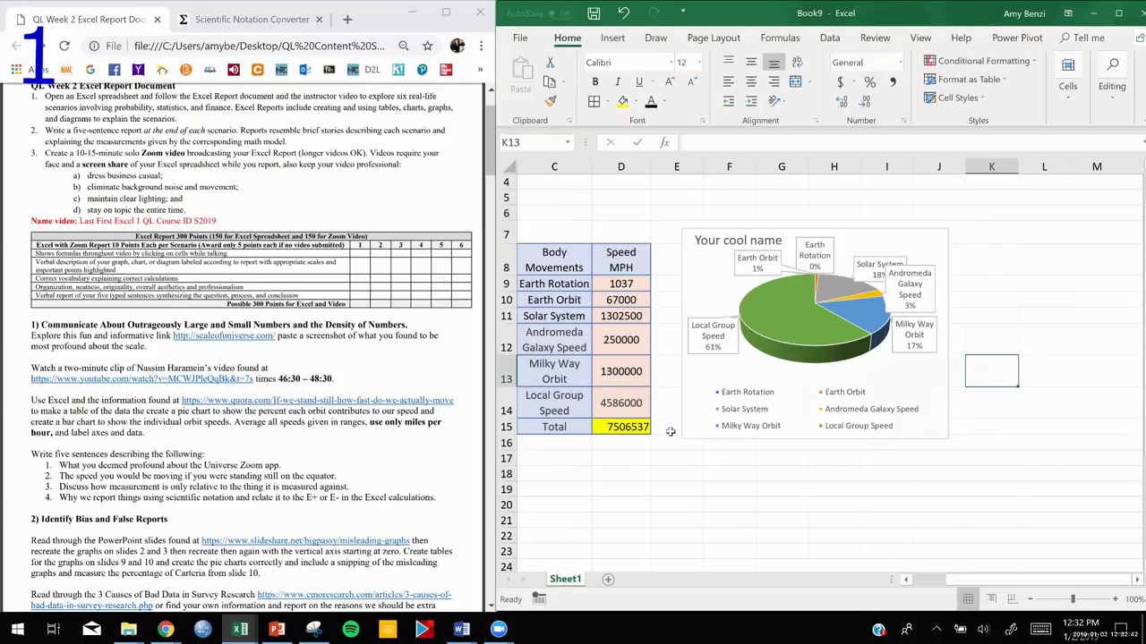
Insert a 3-D clustered column chart from the table range C8:D15, including the Total row
{"action": "left_click_drag", "start_coordinate": [562, 262], "coordinate": [596, 424]}
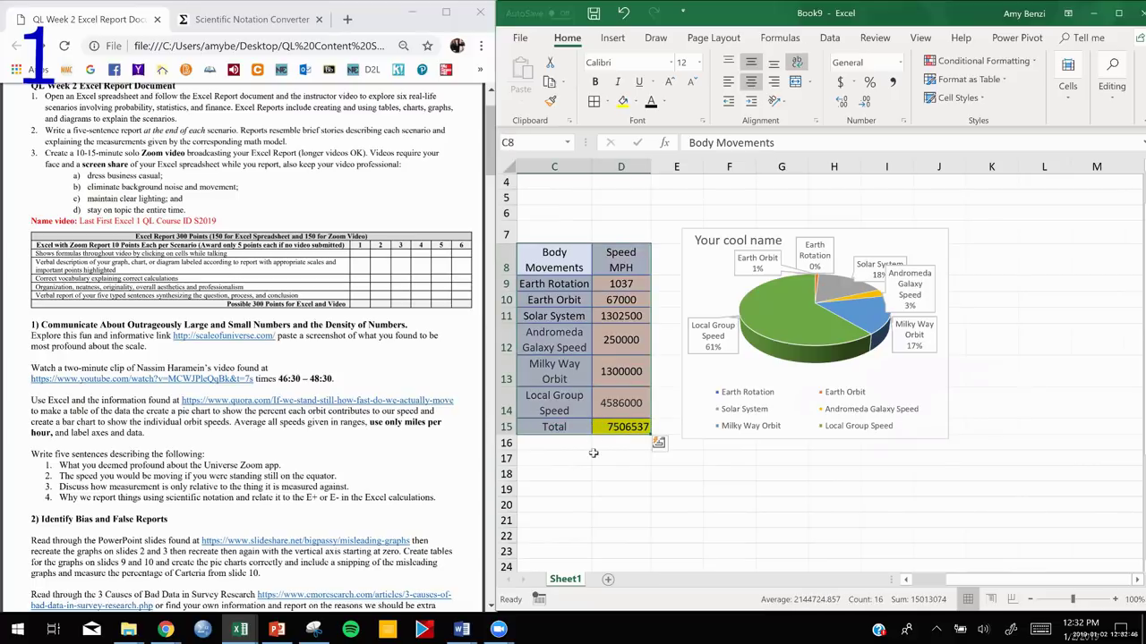
{"action": "left_click", "coordinate": [606, 43]}
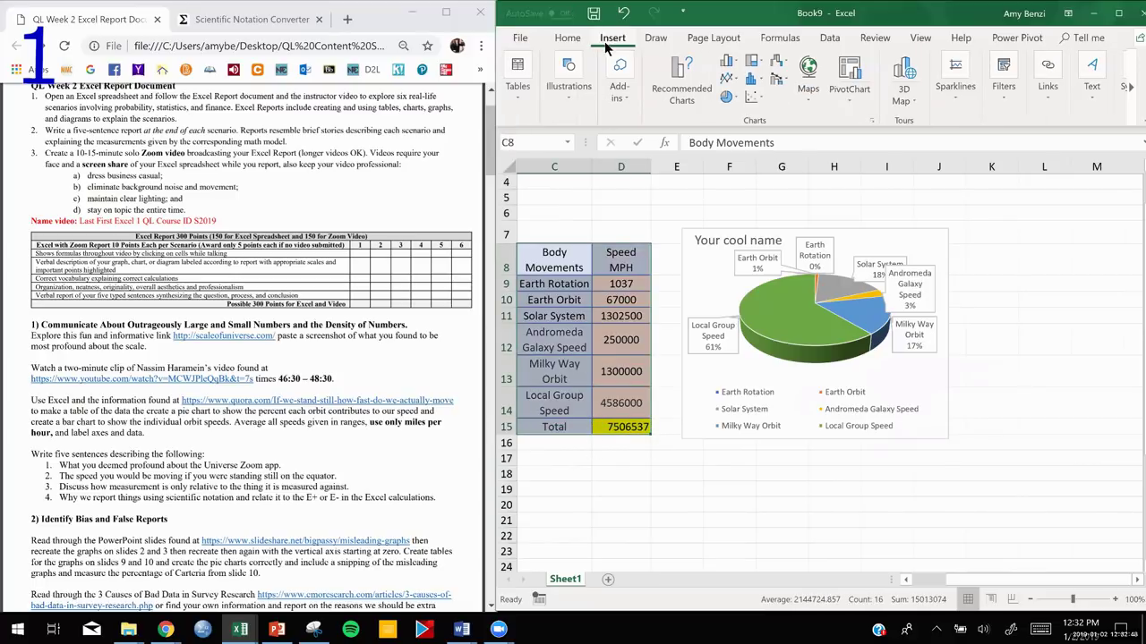
{"action": "left_click", "coordinate": [732, 62]}
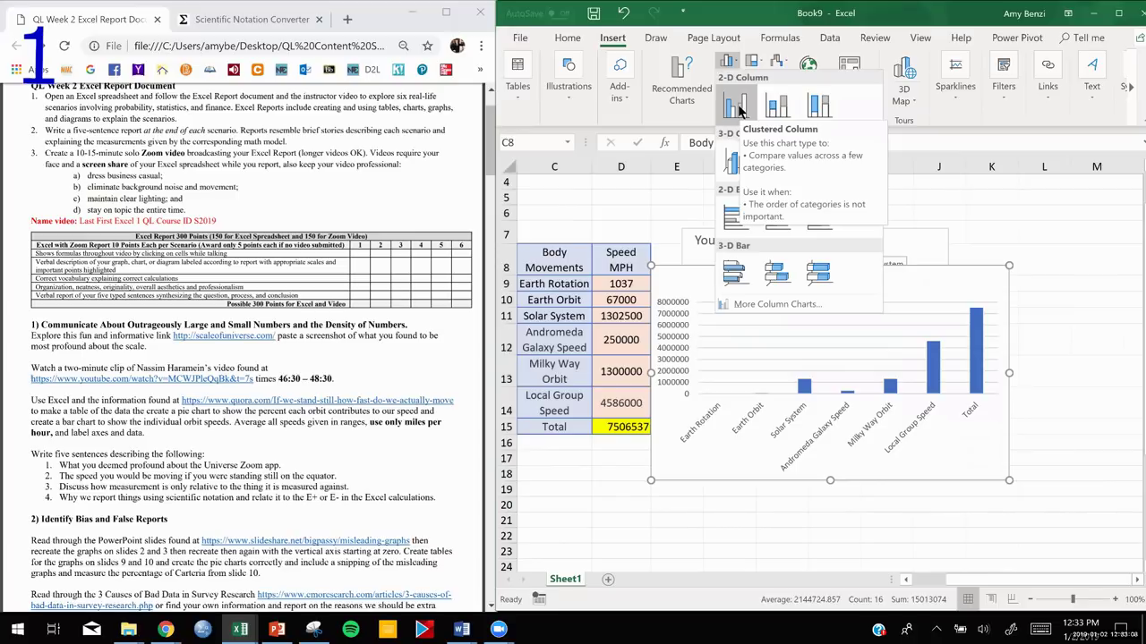
{"action": "key", "text": "Escape"}
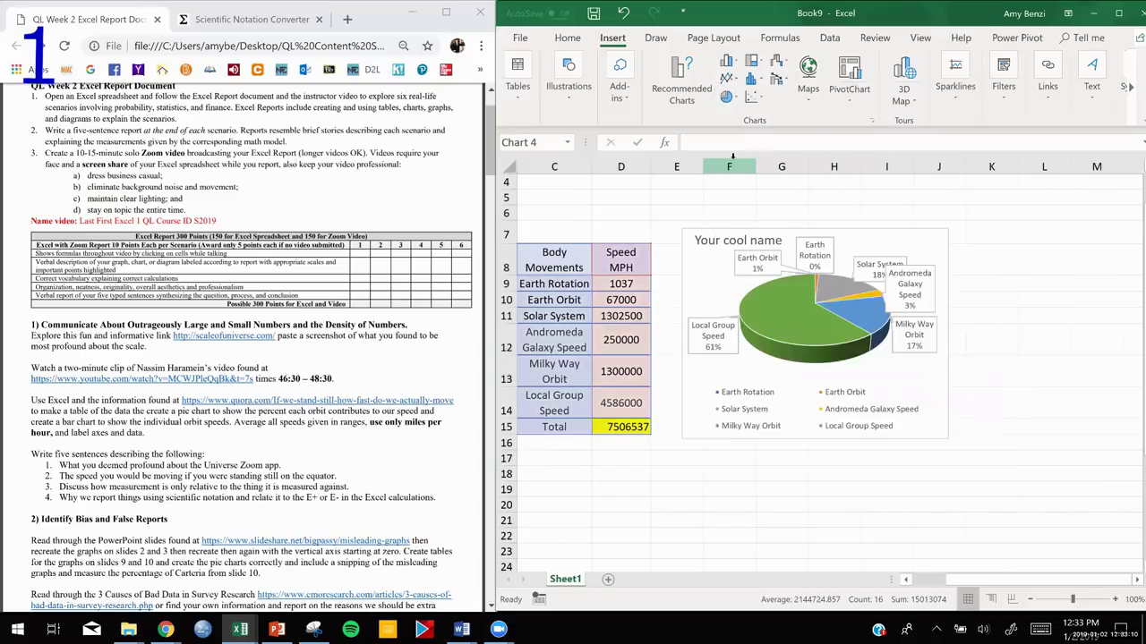
{"action": "key", "text": "alt+F1"}
{"action": "left_click_drag", "start_coordinate": [757, 284], "coordinate": [808, 361]}
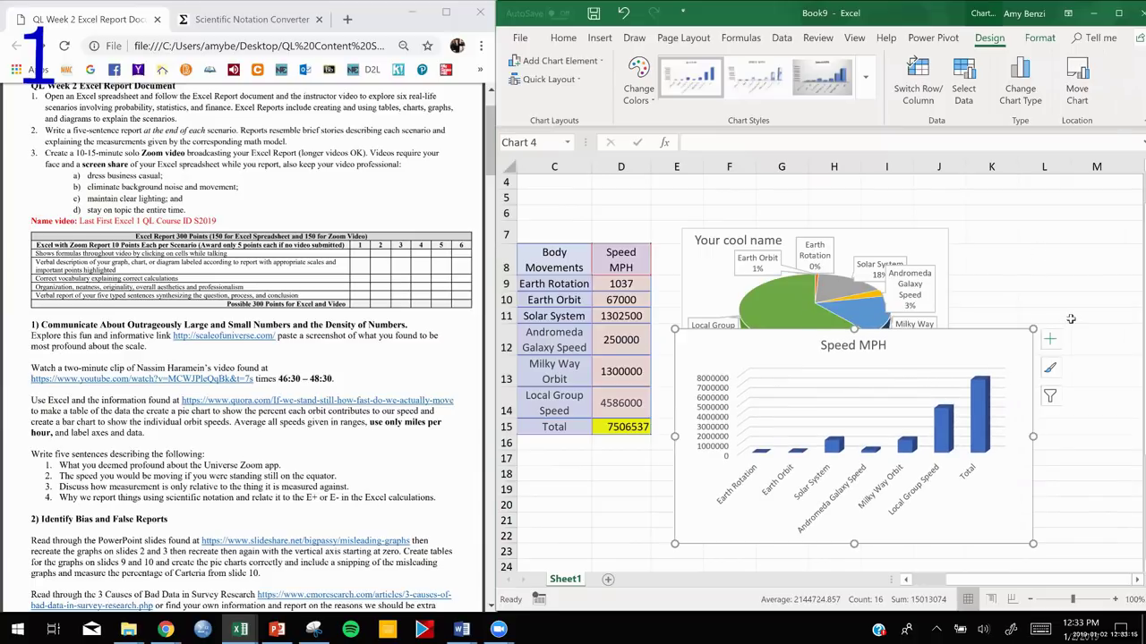
Arrange the column chart to the right of the pie chart and shift both charts closer to the table
{"action": "scroll", "coordinate": [1047, 394], "scroll_direction": "down", "scroll_amount": 2, "text": "ctrl"}
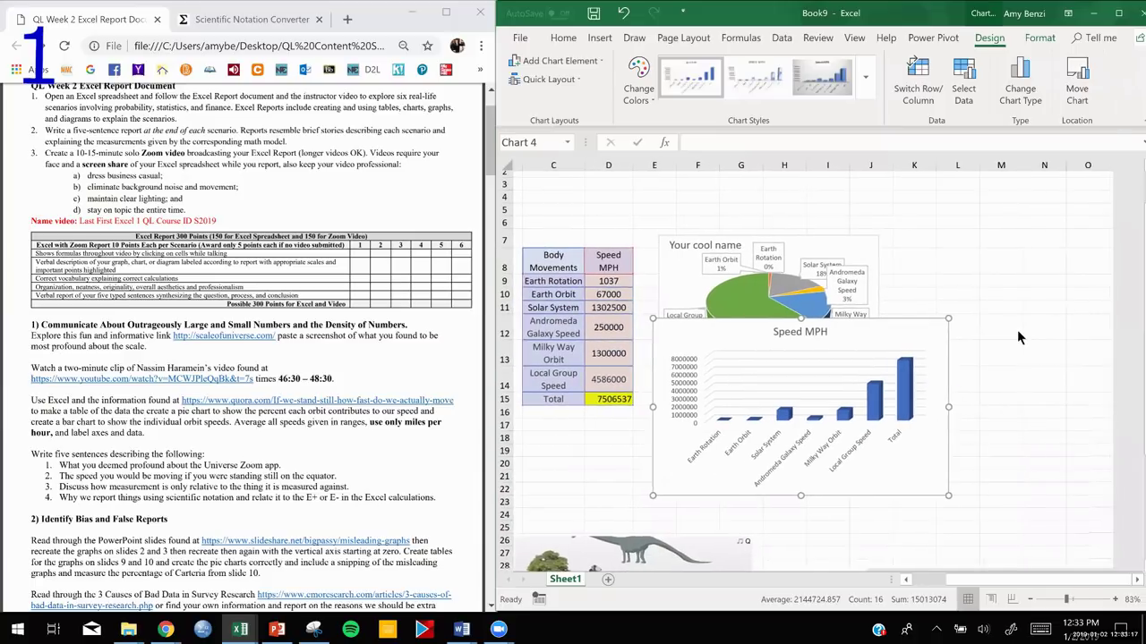
{"action": "left_click_drag", "start_coordinate": [878, 344], "coordinate": [1127, 258]}
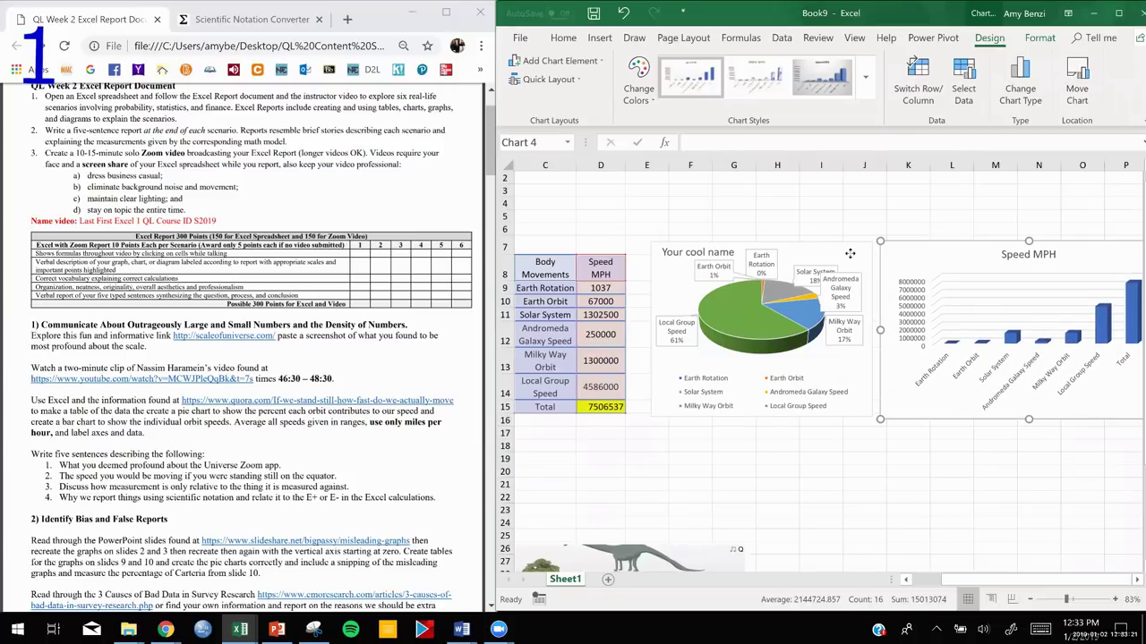
{"action": "left_click_drag", "start_coordinate": [852, 254], "coordinate": [838, 261]}
{"action": "mouse_move", "coordinate": [960, 262]}
{"action": "left_mouse_down"}
{"action": "mouse_move", "coordinate": [931, 268]}
{"action": "mouse_move", "coordinate": [941, 266]}
{"action": "left_mouse_up"}
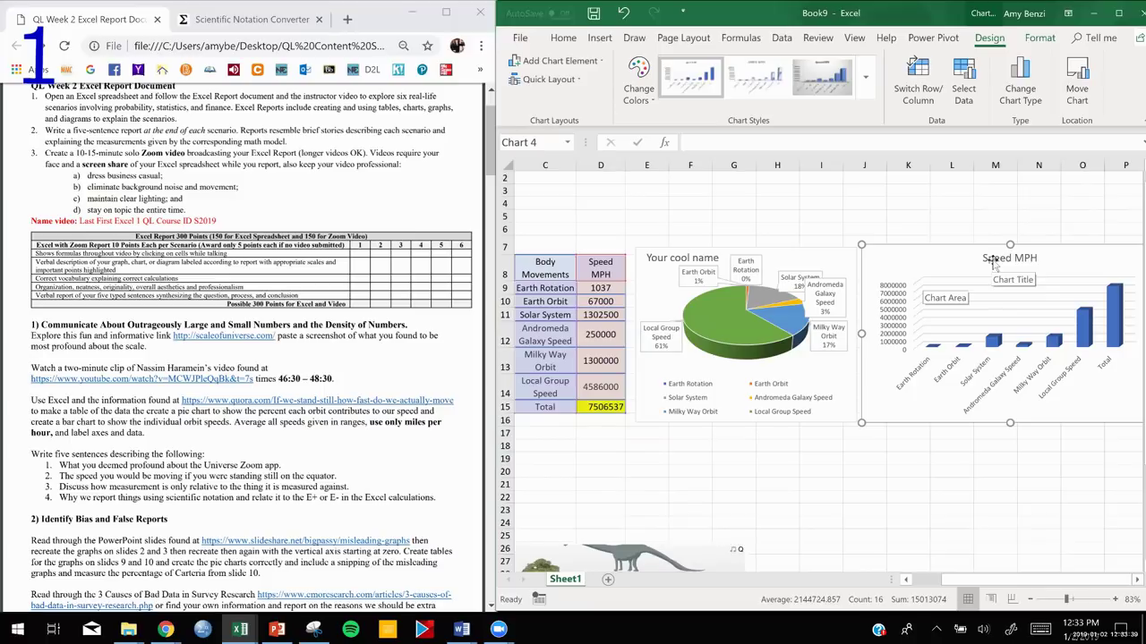
{"action": "double_click", "coordinate": [992, 260]}
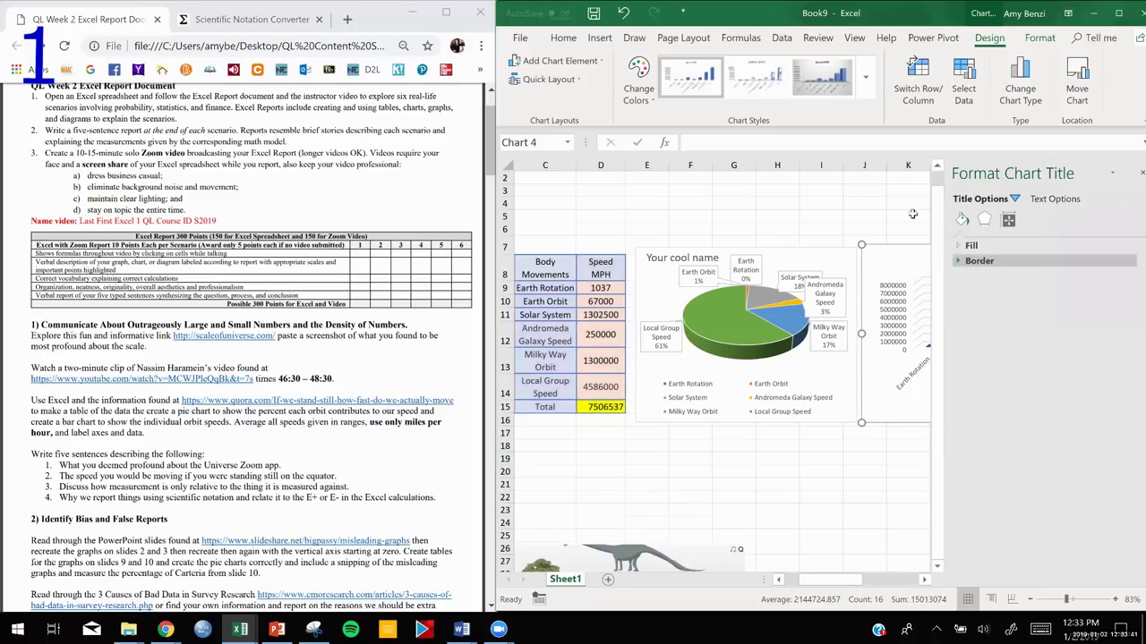
{"action": "left_click", "coordinate": [910, 215]}
{"action": "left_click", "coordinate": [917, 258]}
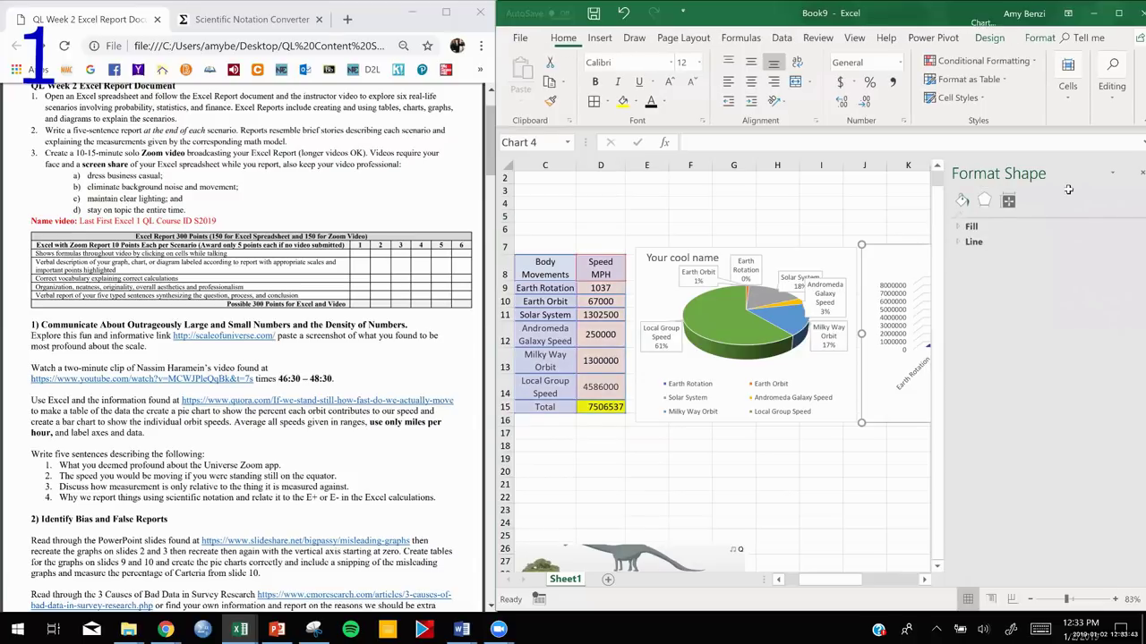
{"action": "left_click", "coordinate": [1136, 172]}
Add axis titles to the column chart and name the vertical axis "Speed MPH"
{"action": "left_click_drag", "start_coordinate": [1031, 576], "coordinate": [1073, 579]}
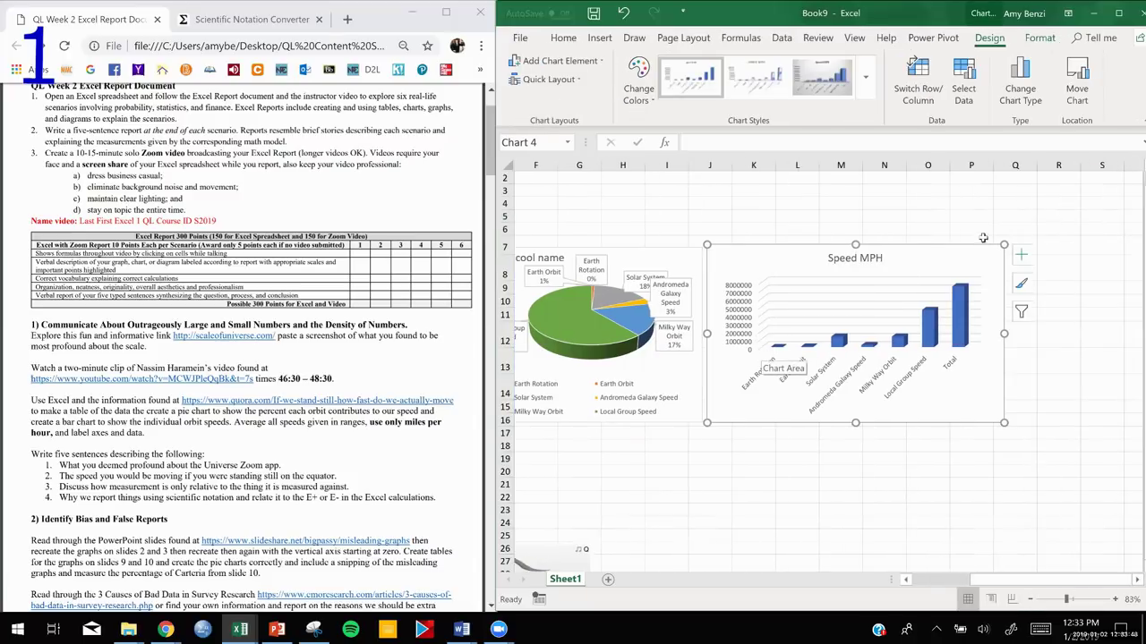
{"action": "left_click", "coordinate": [1018, 258]}
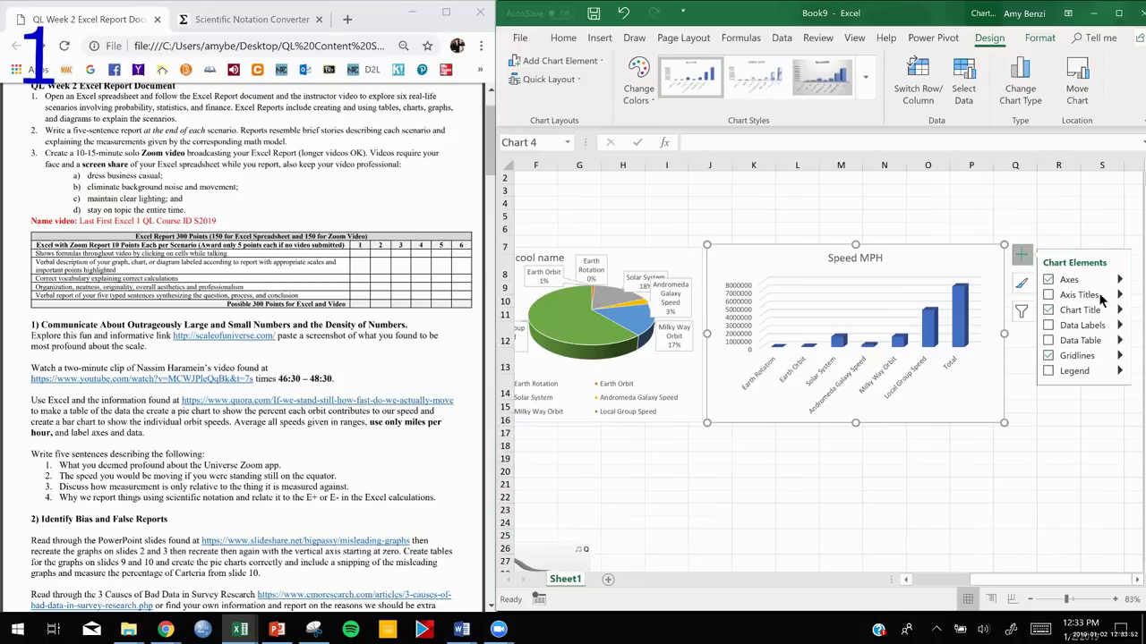
{"action": "left_click", "coordinate": [1049, 295]}
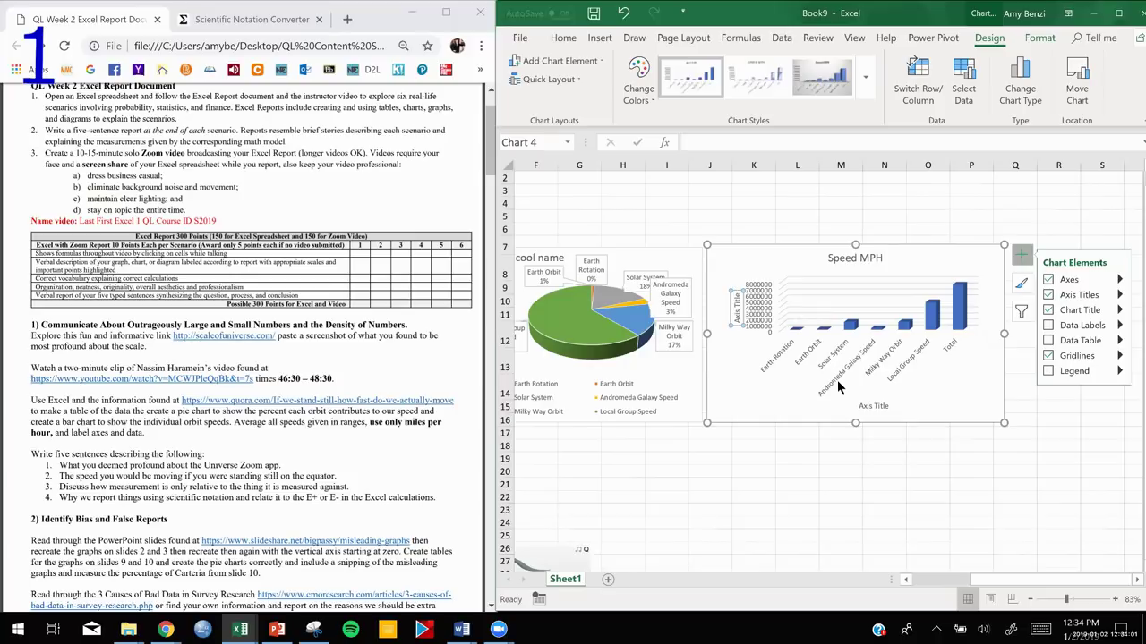
{"action": "double_click", "coordinate": [734, 306]}
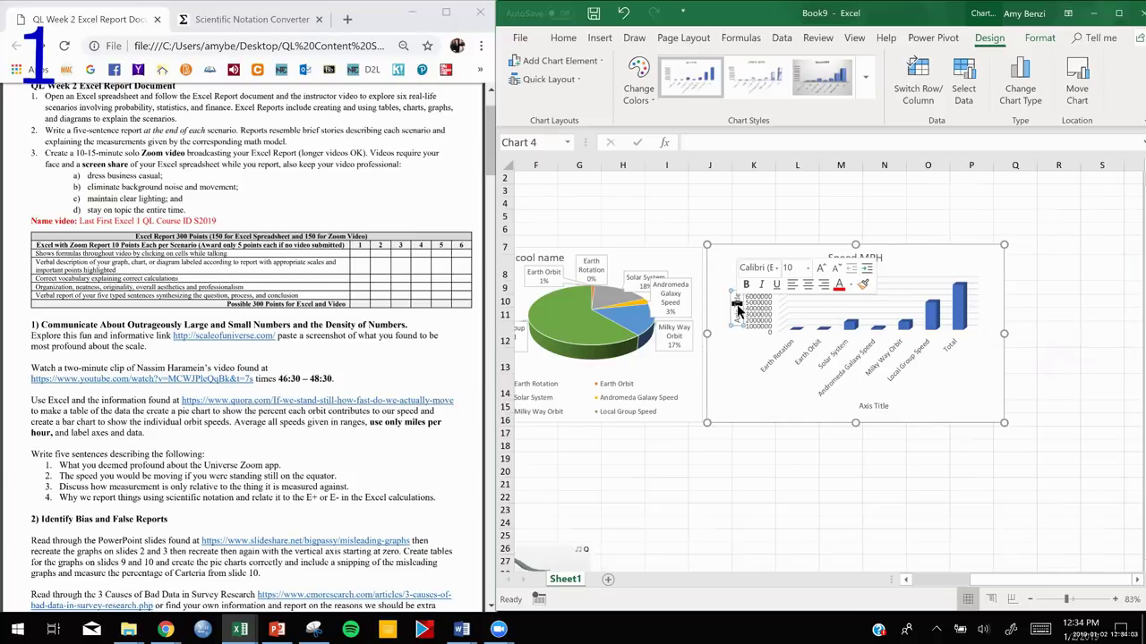
{"action": "left_click", "coordinate": [738, 311]}
{"action": "type", "text": "Speed MPH"}
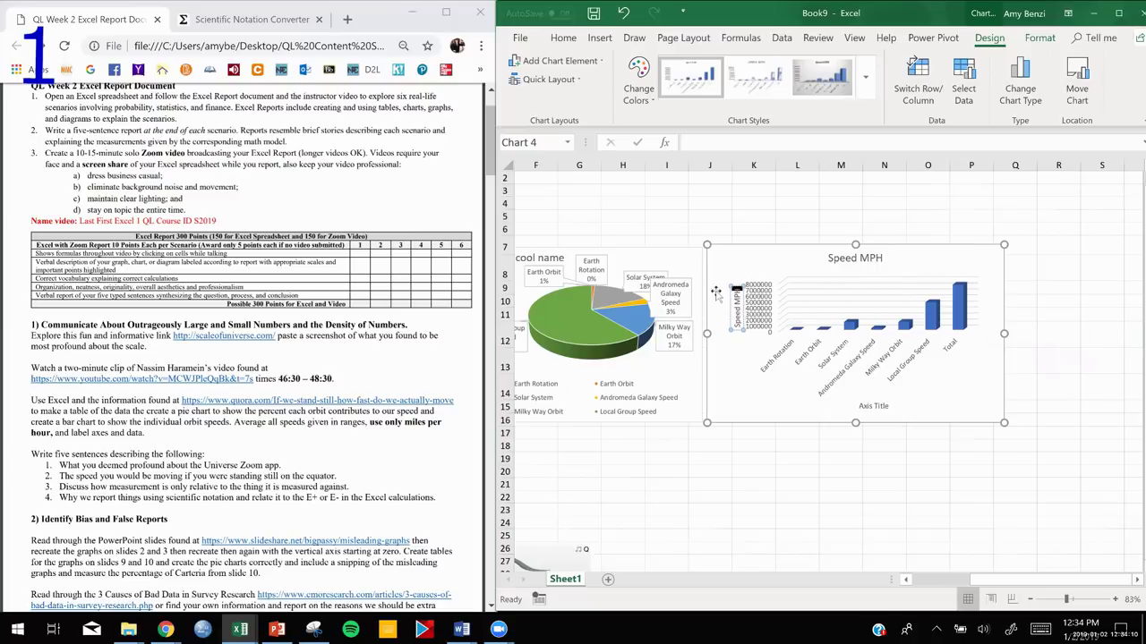
Name the column chart's horizontal axis "Bodies", close the axis title formatting options and deselect the chart
{"action": "double_click", "coordinate": [865, 405]}
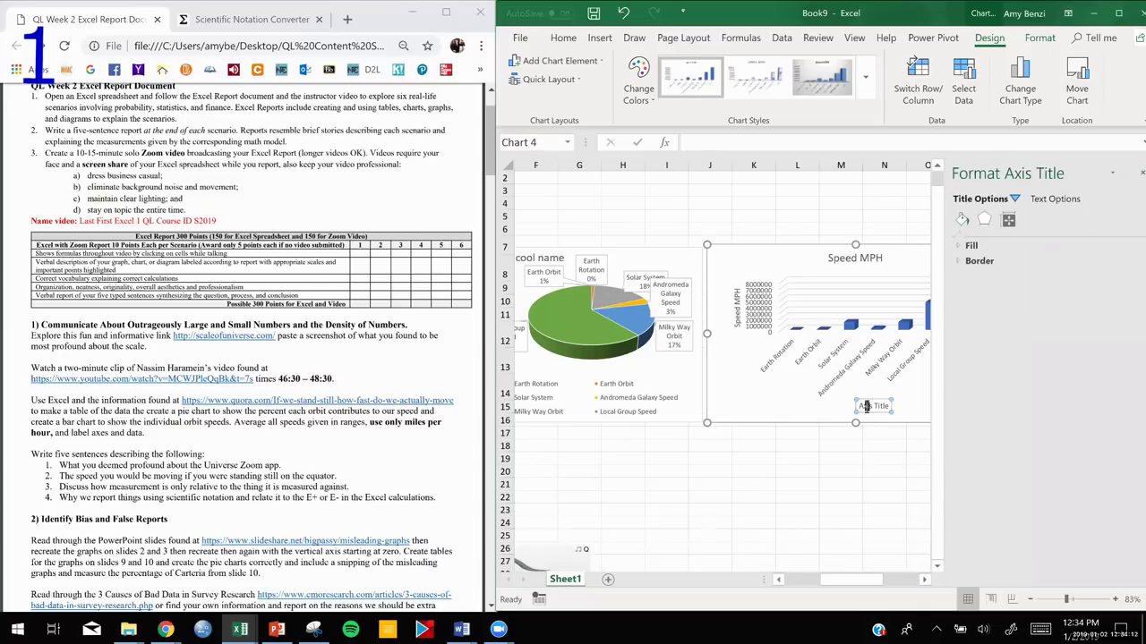
{"action": "triple_click", "coordinate": [868, 408]}
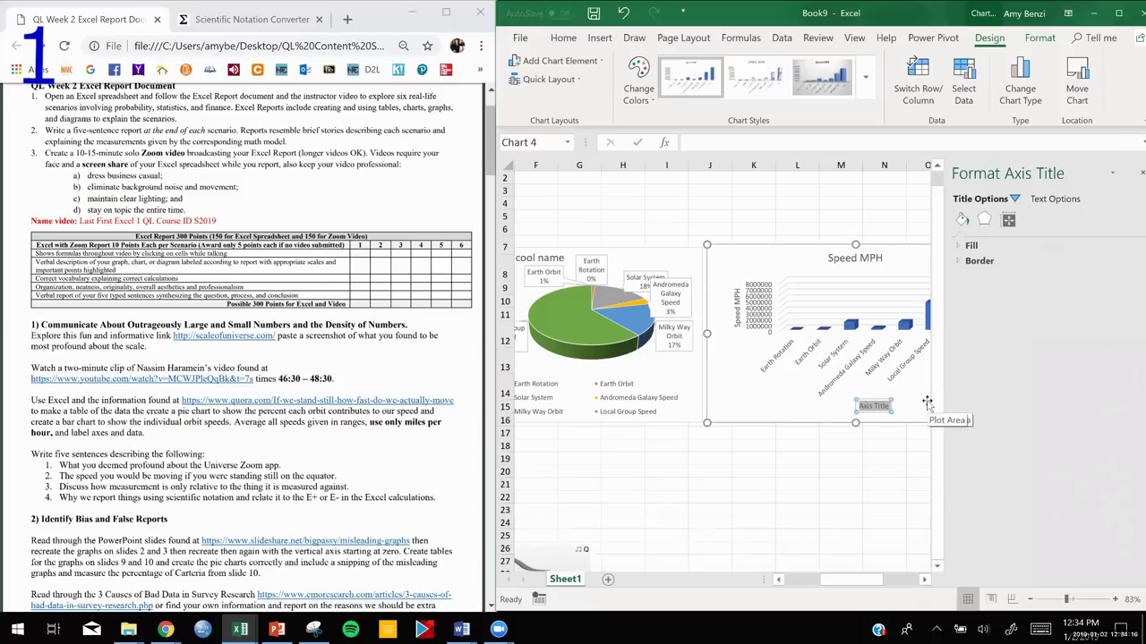
{"action": "type", "text": "Bodies"}
{"action": "left_click", "coordinate": [1141, 173]}
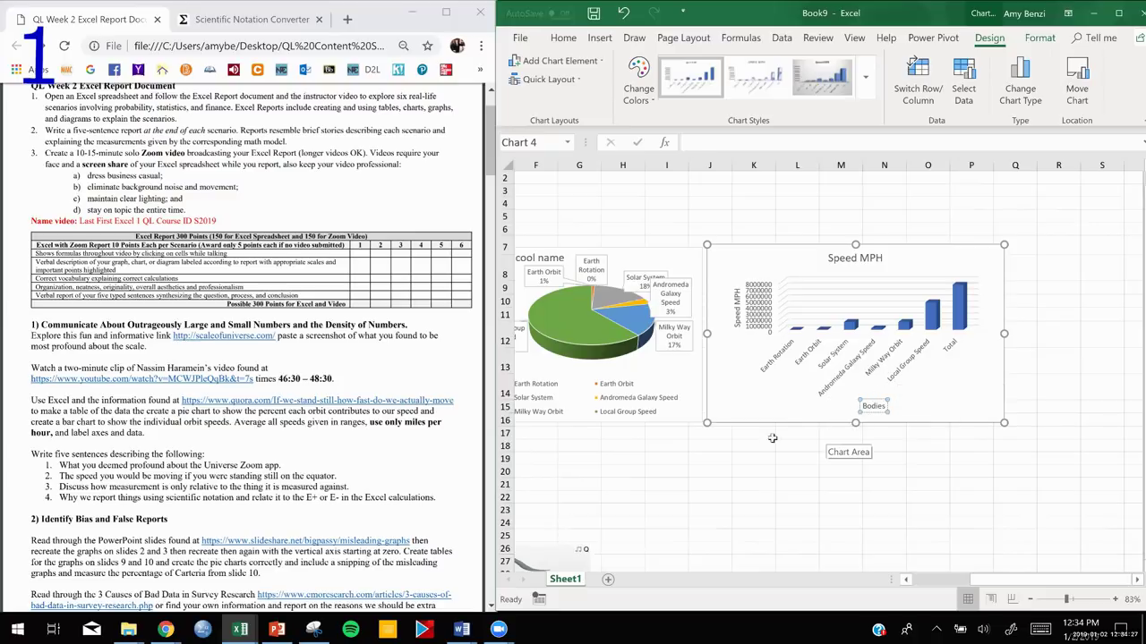
{"action": "left_click", "coordinate": [754, 458]}
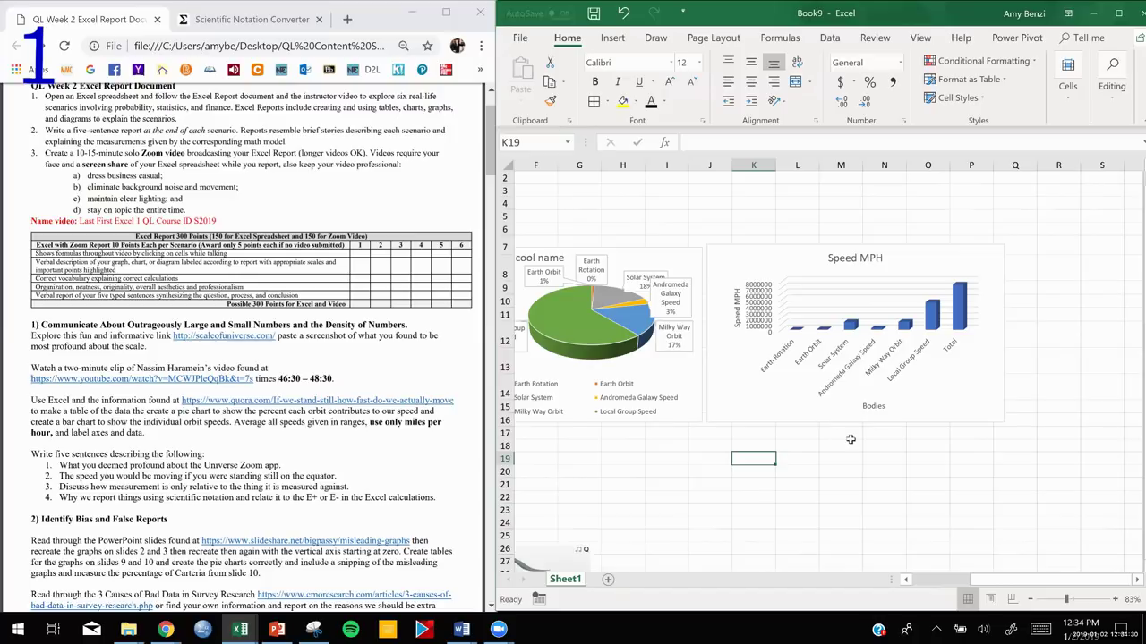
Add data labels to the Speed MPH column chart and deselect it
{"action": "left_click_drag", "start_coordinate": [975, 580], "coordinate": [960, 580]}
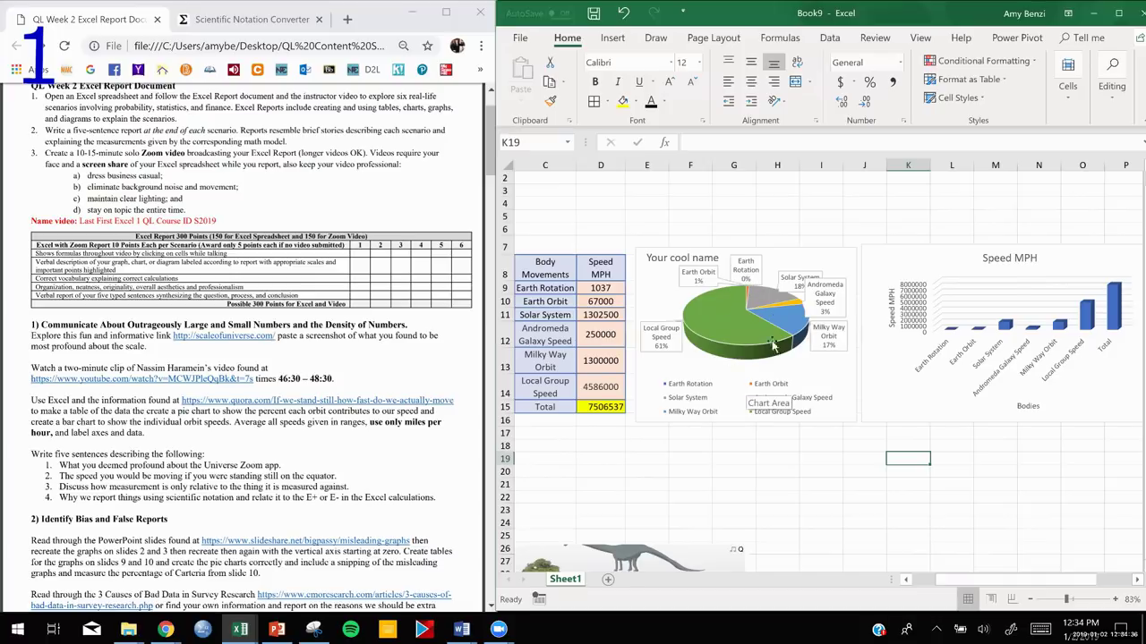
{"action": "mouse_move", "coordinate": [701, 315]}
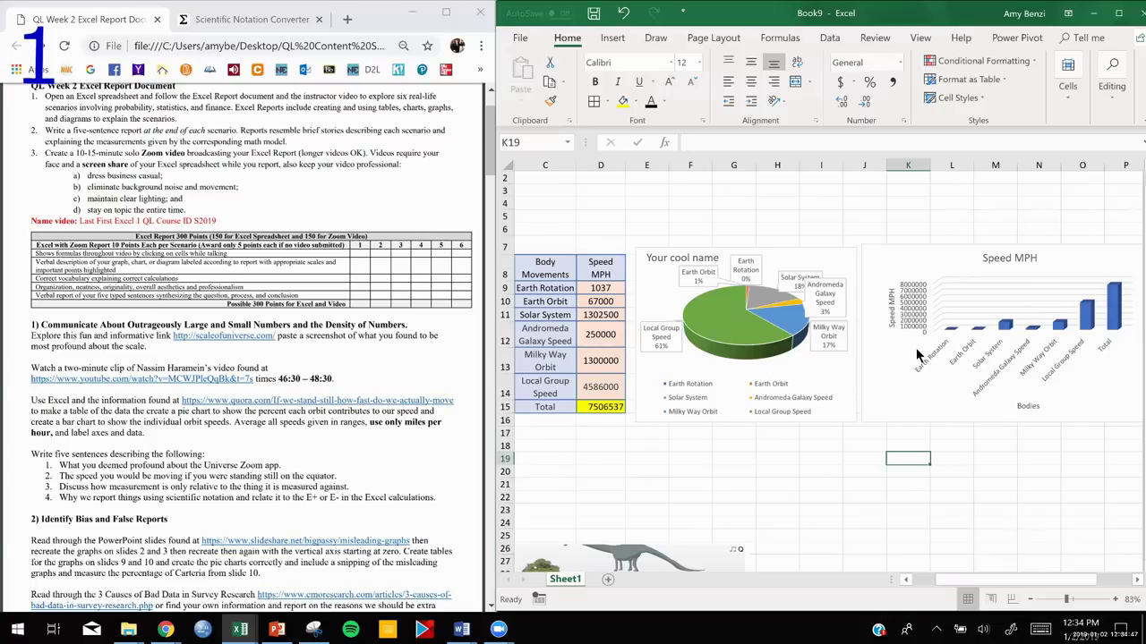
{"action": "mouse_move", "coordinate": [1116, 298]}
{"action": "left_click", "coordinate": [1115, 293]}
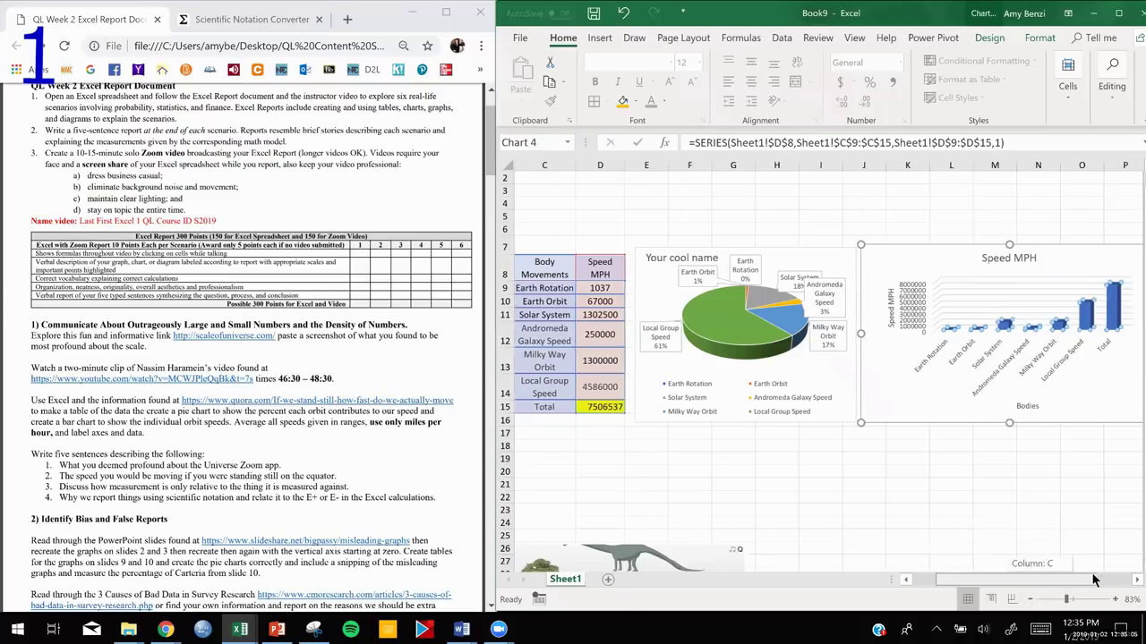
{"action": "left_click_drag", "start_coordinate": [1041, 583], "coordinate": [1074, 584]}
{"action": "left_click", "coordinate": [1022, 256]}
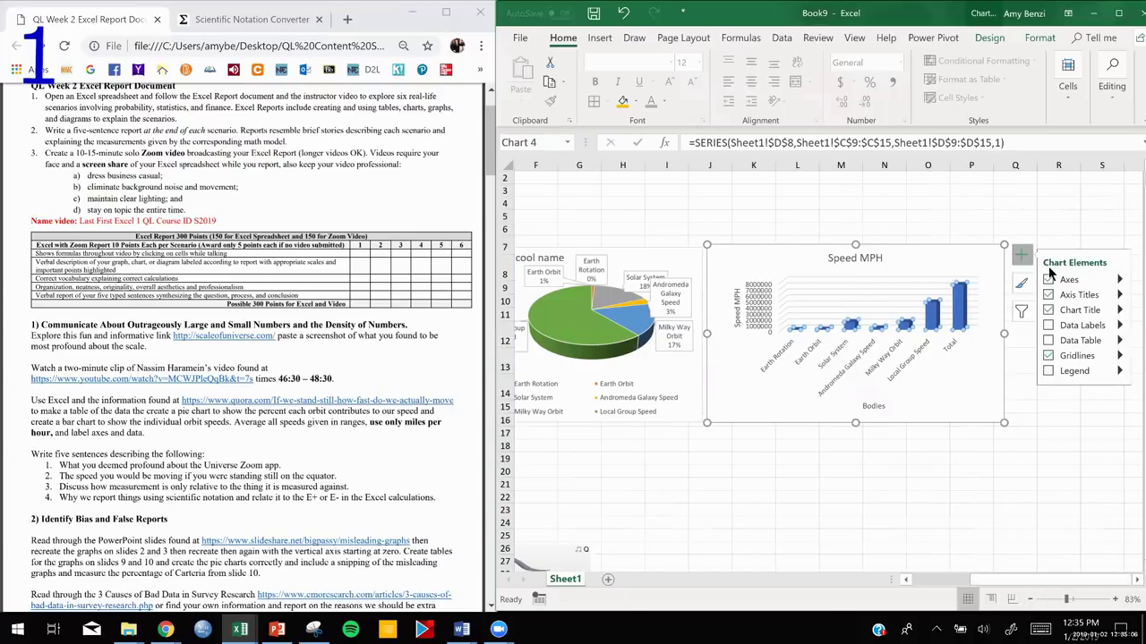
{"action": "left_click", "coordinate": [1097, 325]}
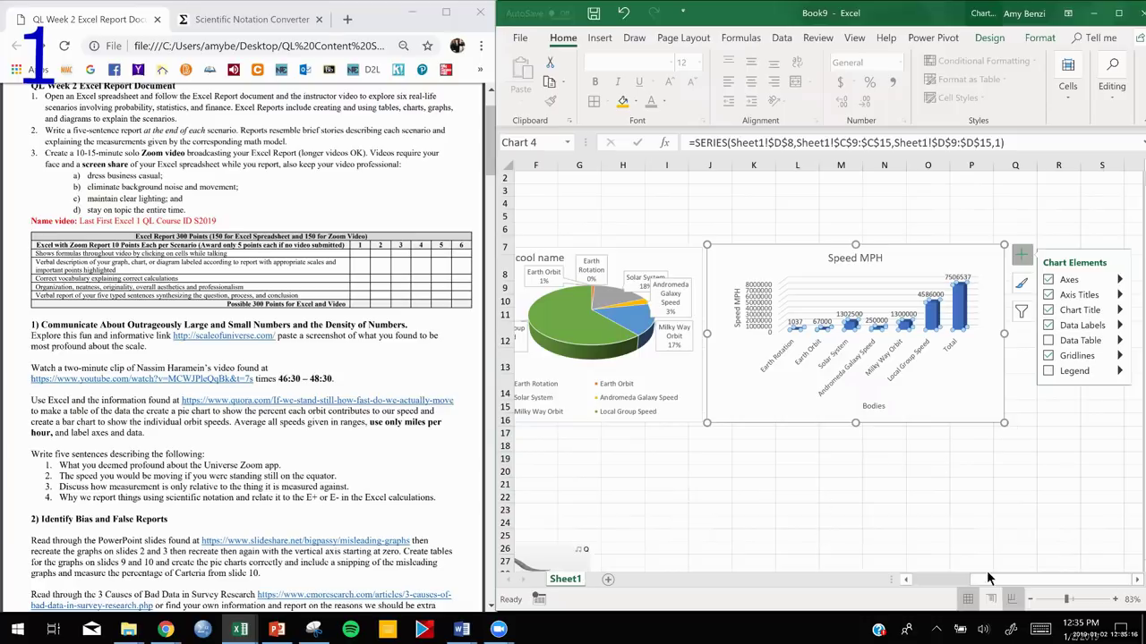
{"action": "key", "text": "Escape"}
{"action": "key", "text": "Escape"}
Move the Universe Zoom screenshot up so it sits just below the speed table, and deselect it
{"action": "left_click_drag", "start_coordinate": [1012, 580], "coordinate": [944, 578]}
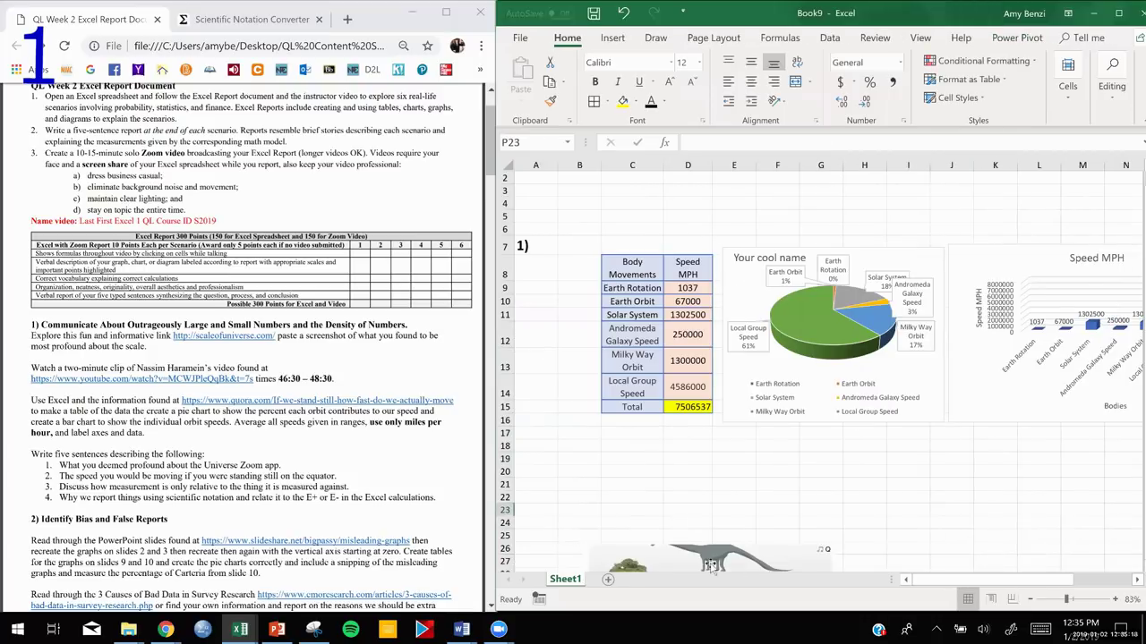
{"action": "left_click_drag", "start_coordinate": [684, 556], "coordinate": [660, 451]}
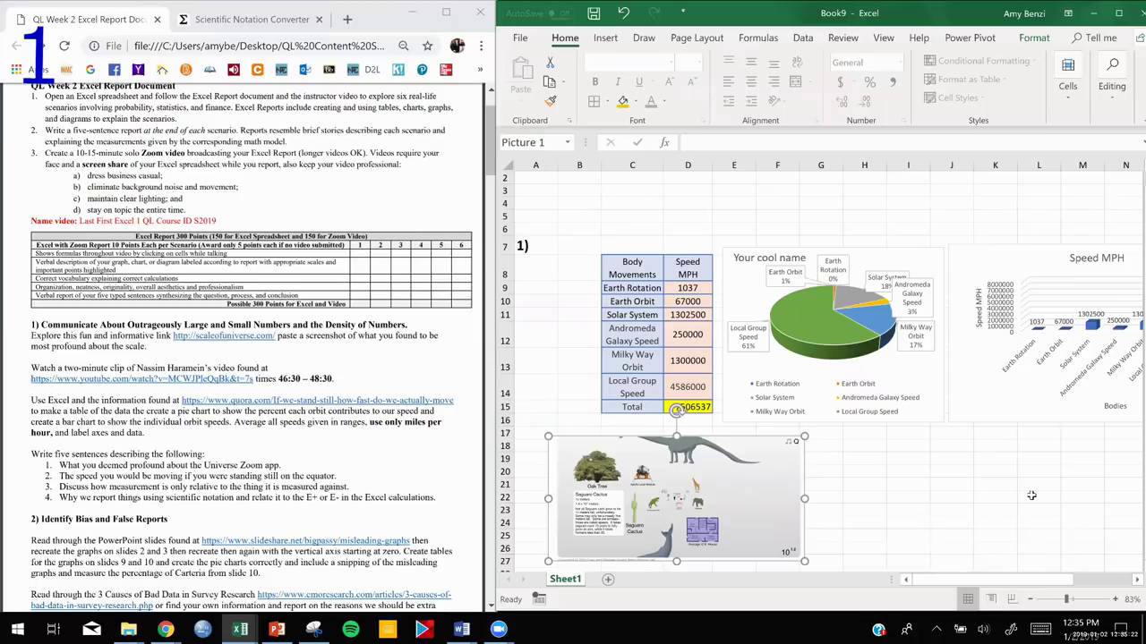
{"action": "scroll", "coordinate": [1053, 494], "scroll_direction": "down", "scroll_amount": 2}
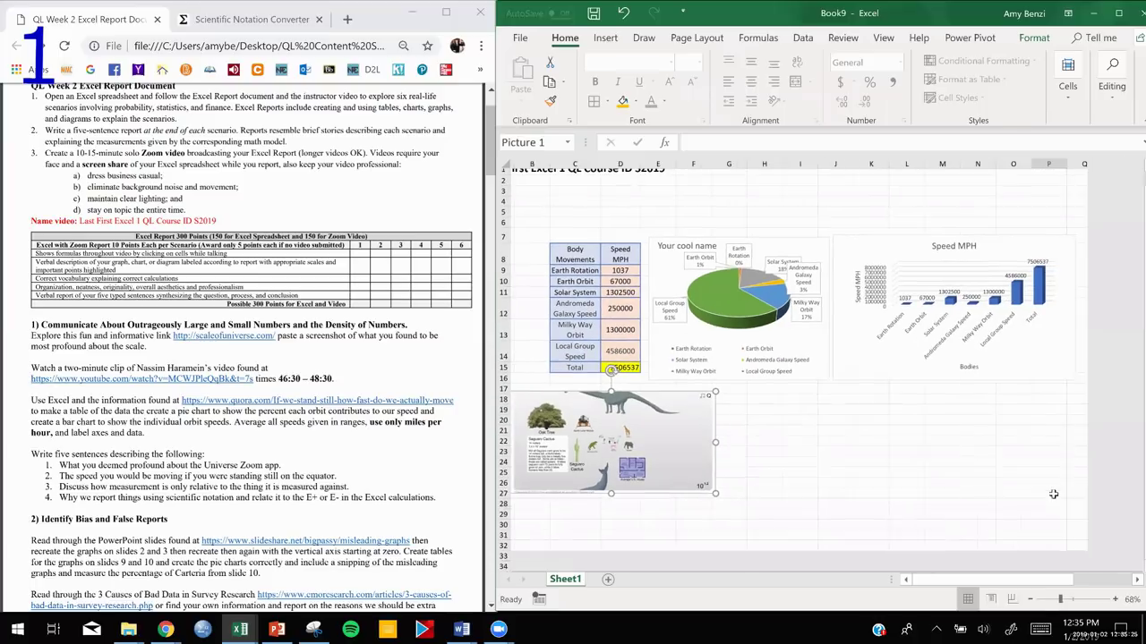
{"action": "left_click", "coordinate": [857, 456]}
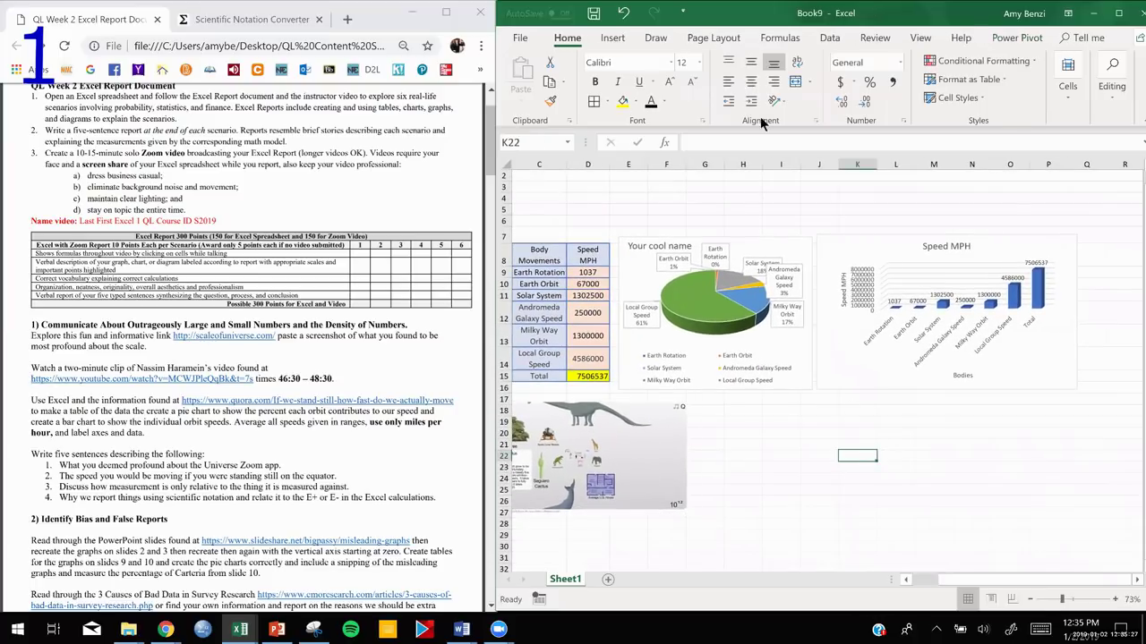
Insert a wide text box below the charts, beside the screenshot, containing "Your Report Here"
{"action": "left_click", "coordinate": [612, 39]}
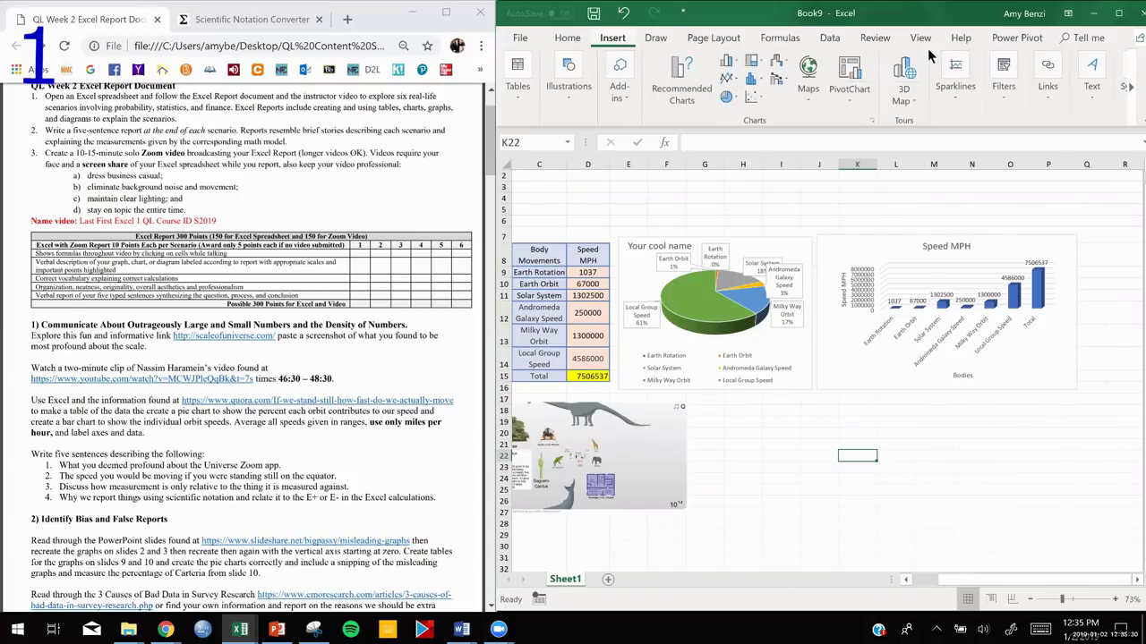
{"action": "left_click", "coordinate": [1080, 102]}
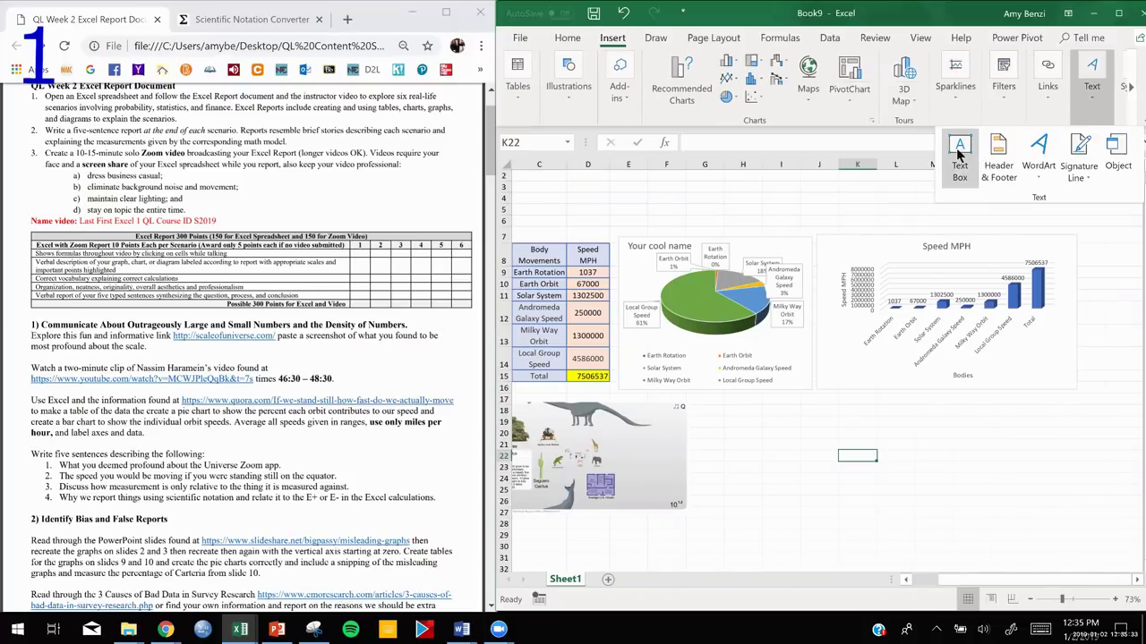
{"action": "left_click", "coordinate": [960, 159]}
{"action": "left_click_drag", "start_coordinate": [710, 404], "coordinate": [1020, 499]}
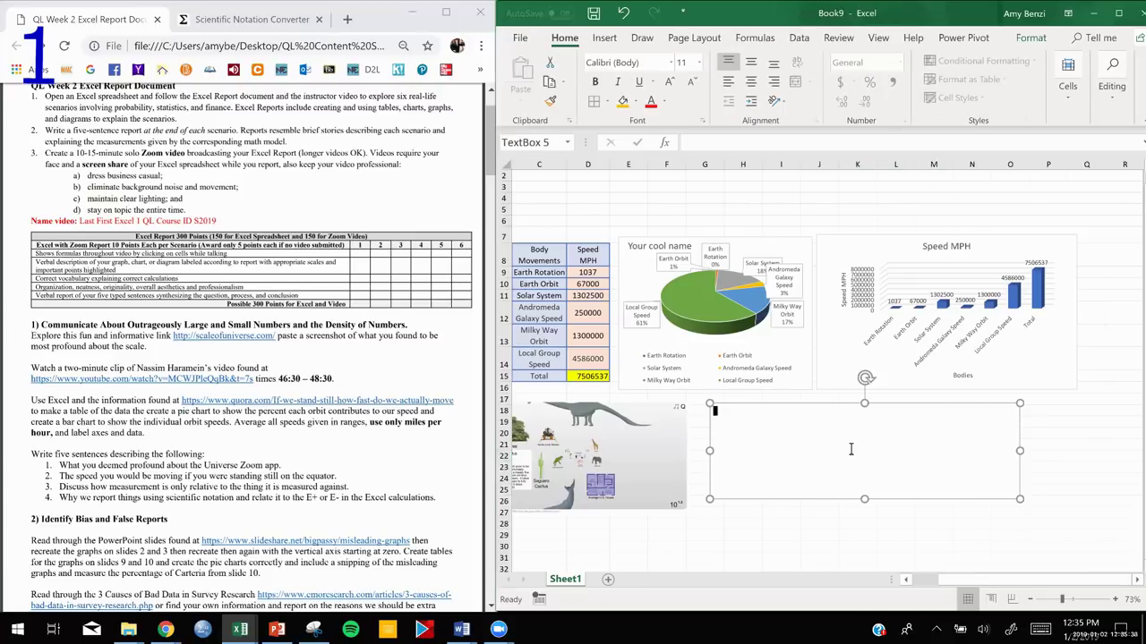
{"action": "type", "text": "Your Report Here"}
Format the "Your Report Here" text as red, bold, size 32, centred both horizontally and vertically in its box, and deselect it
{"action": "left_click_drag", "start_coordinate": [772, 410], "coordinate": [716, 411]}
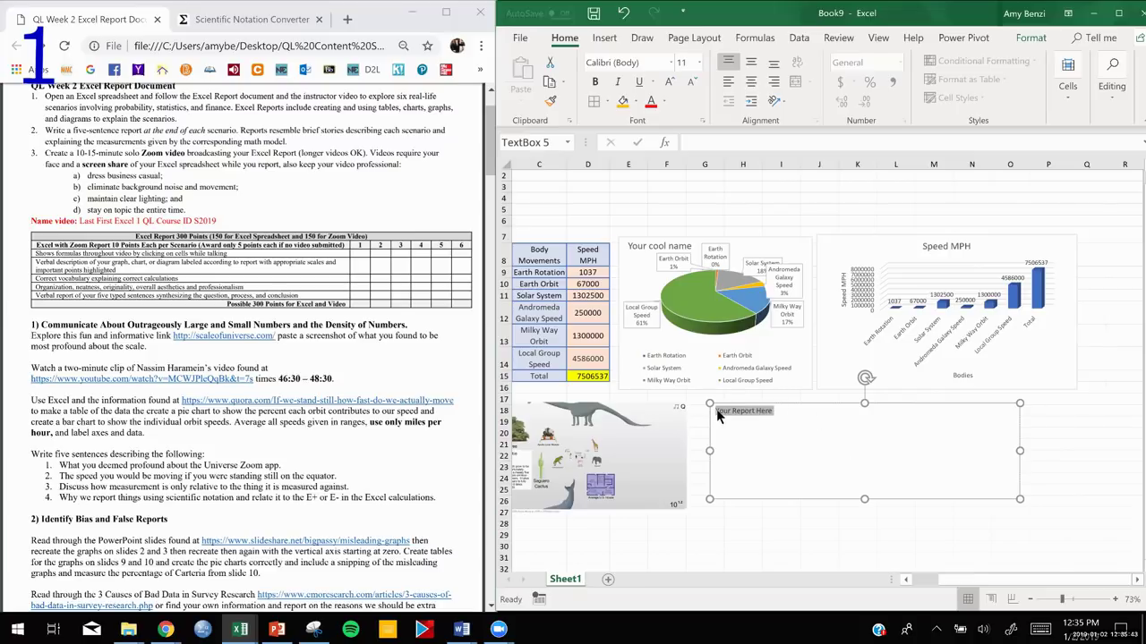
{"action": "left_click", "coordinate": [653, 103]}
{"action": "left_click", "coordinate": [694, 62]}
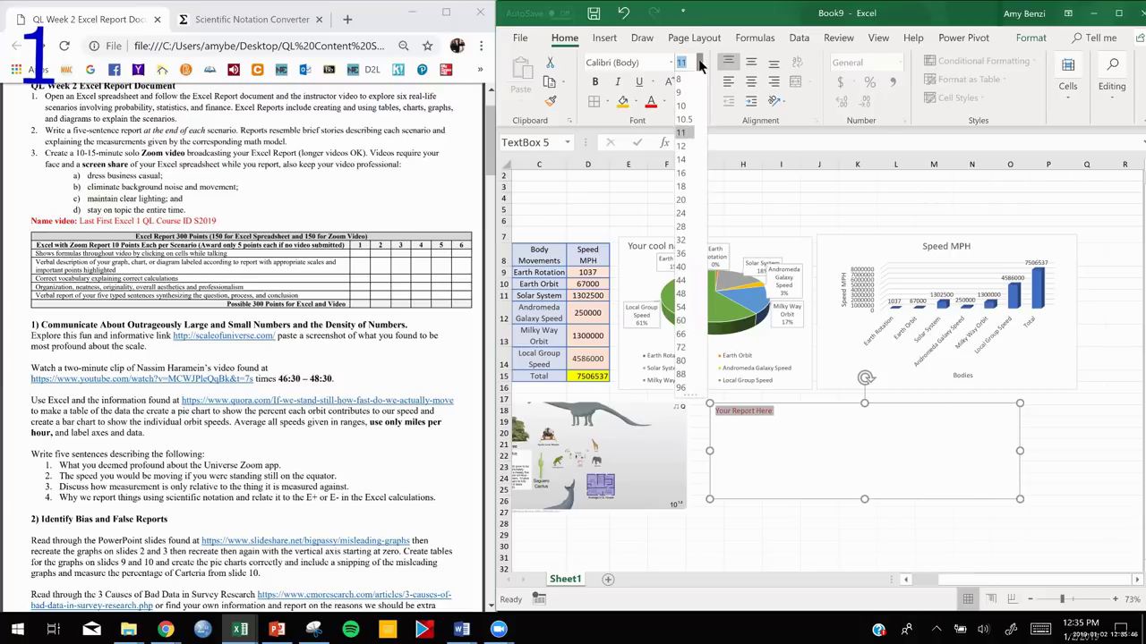
{"action": "left_click", "coordinate": [682, 240]}
{"action": "left_click", "coordinate": [594, 82]}
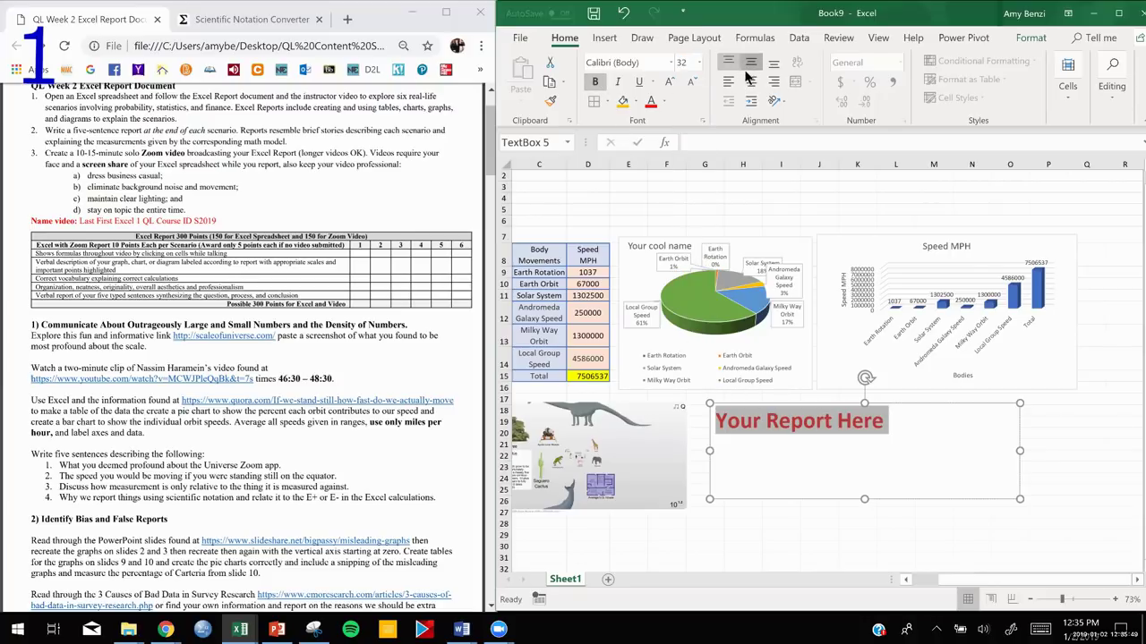
{"action": "left_click", "coordinate": [750, 61]}
{"action": "left_click", "coordinate": [750, 80]}
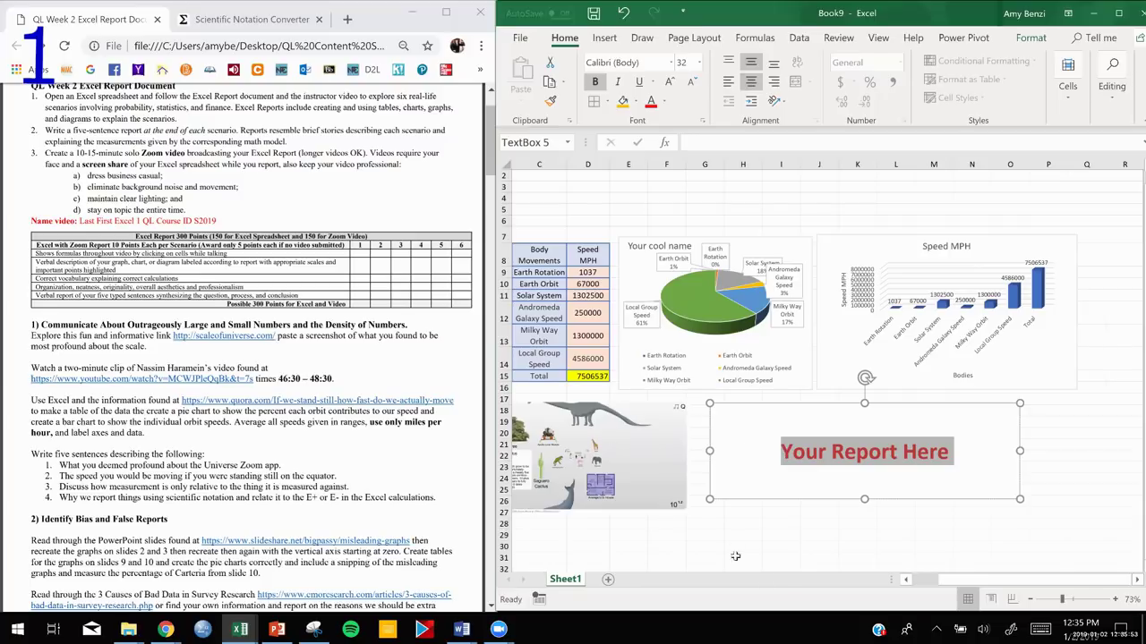
{"action": "left_click", "coordinate": [907, 581]}
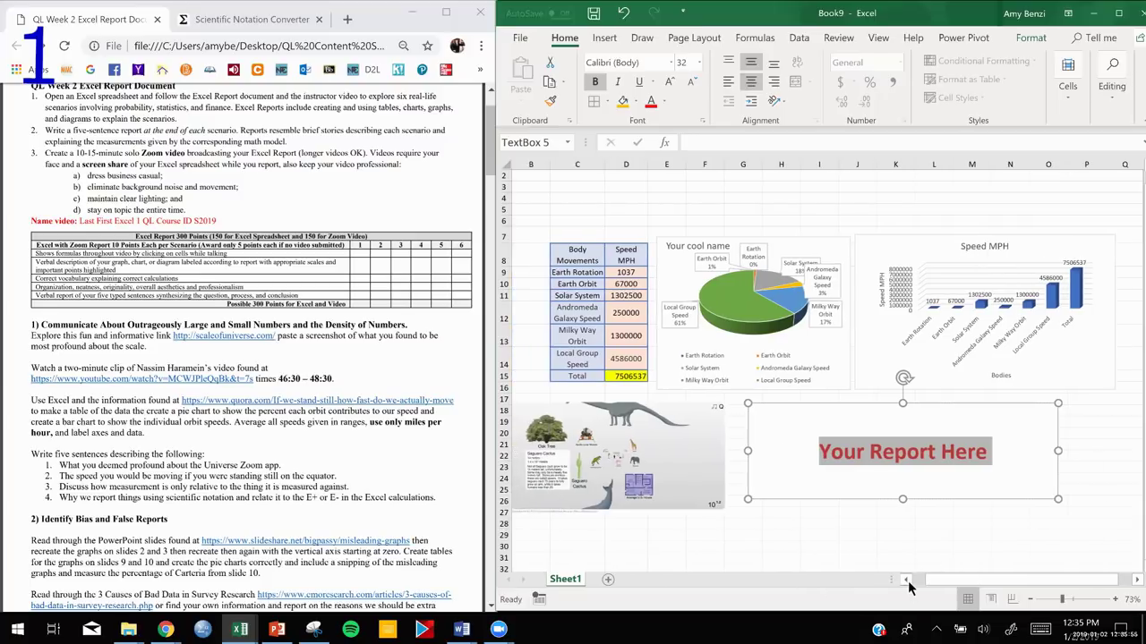
{"action": "left_click", "coordinate": [742, 558]}
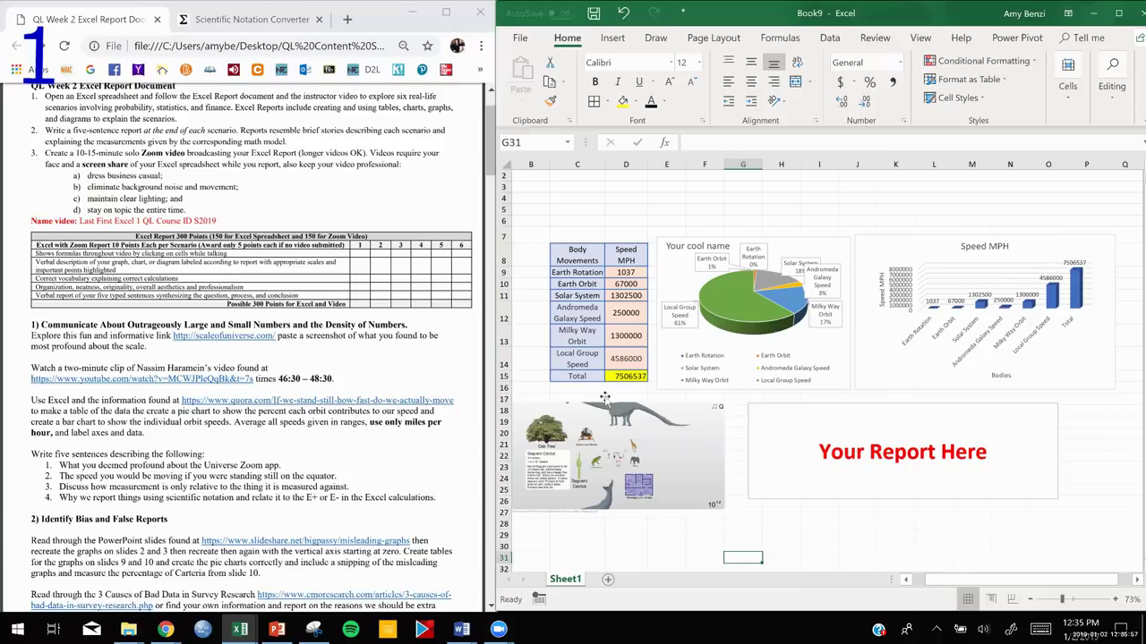
Maximize the workbook window and review the whole scenario 1 layout of table, charts, screenshot and report box
{"action": "left_click", "coordinate": [592, 474]}
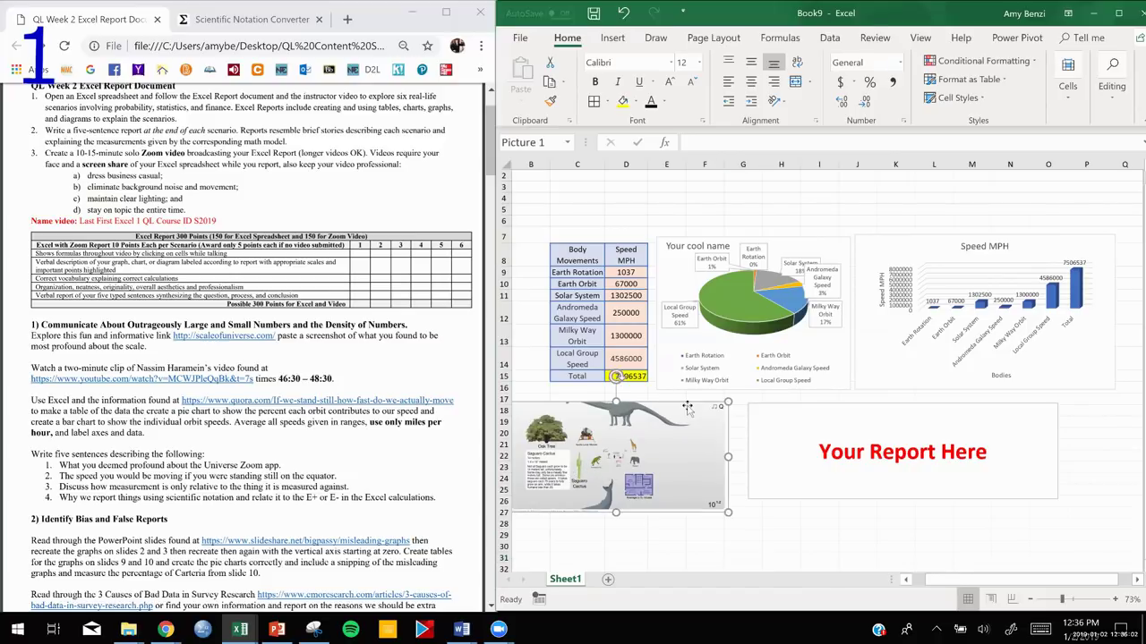
{"action": "left_click", "coordinate": [1117, 14]}
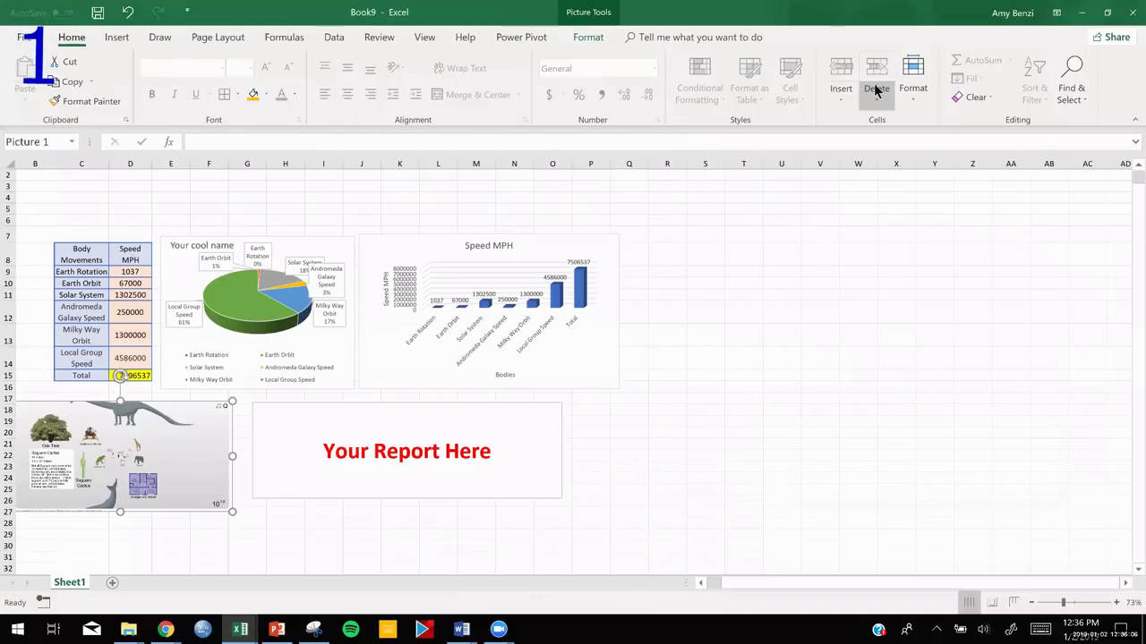
{"action": "scroll", "coordinate": [875, 90], "scroll_direction": "up", "scroll_amount": 3}
{"action": "scroll", "coordinate": [518, 289], "scroll_direction": "down", "scroll_amount": 2}
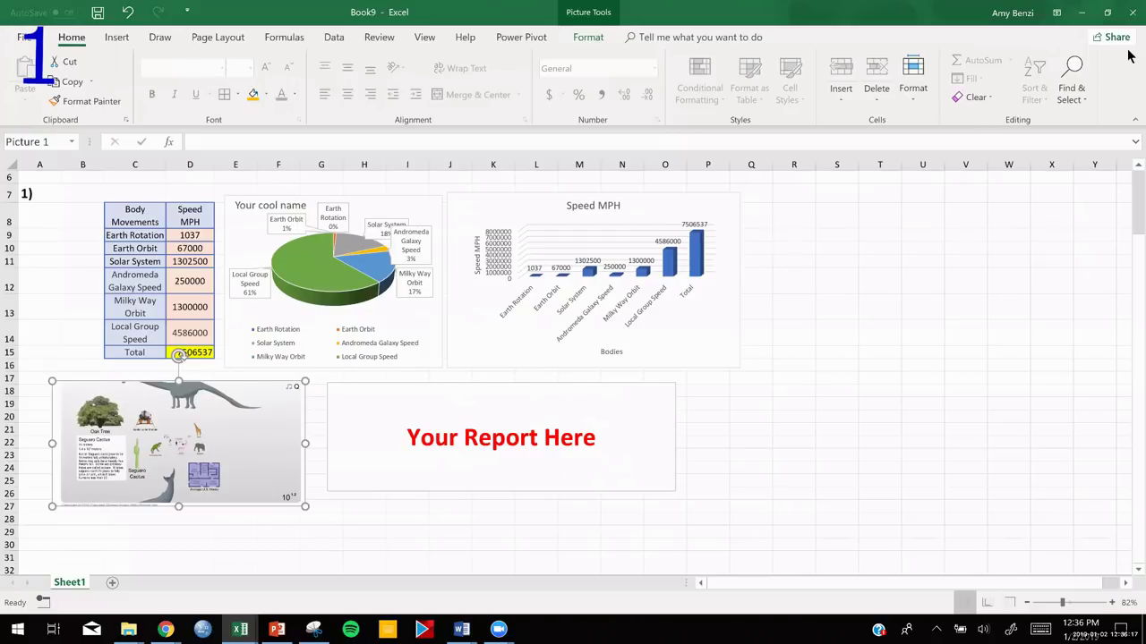
Restore the side-by-side window layout and highlight the four scenario 1 report prompts in the assignment document before returning to the workbook
{"action": "left_click", "coordinate": [1107, 14]}
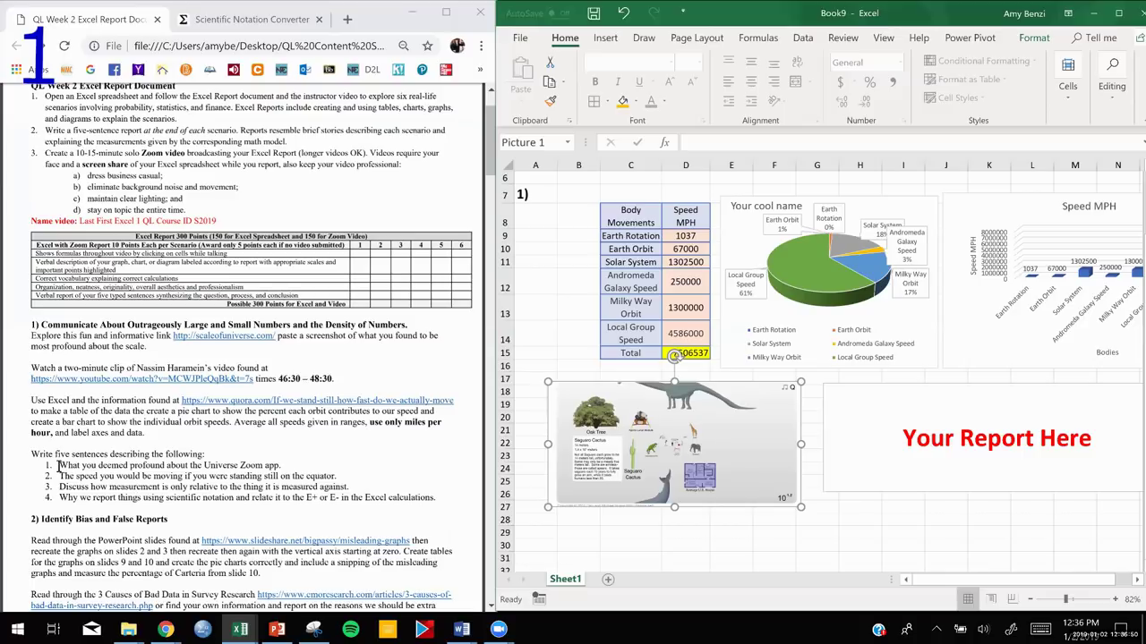
{"action": "left_click_drag", "start_coordinate": [60, 464], "coordinate": [437, 499]}
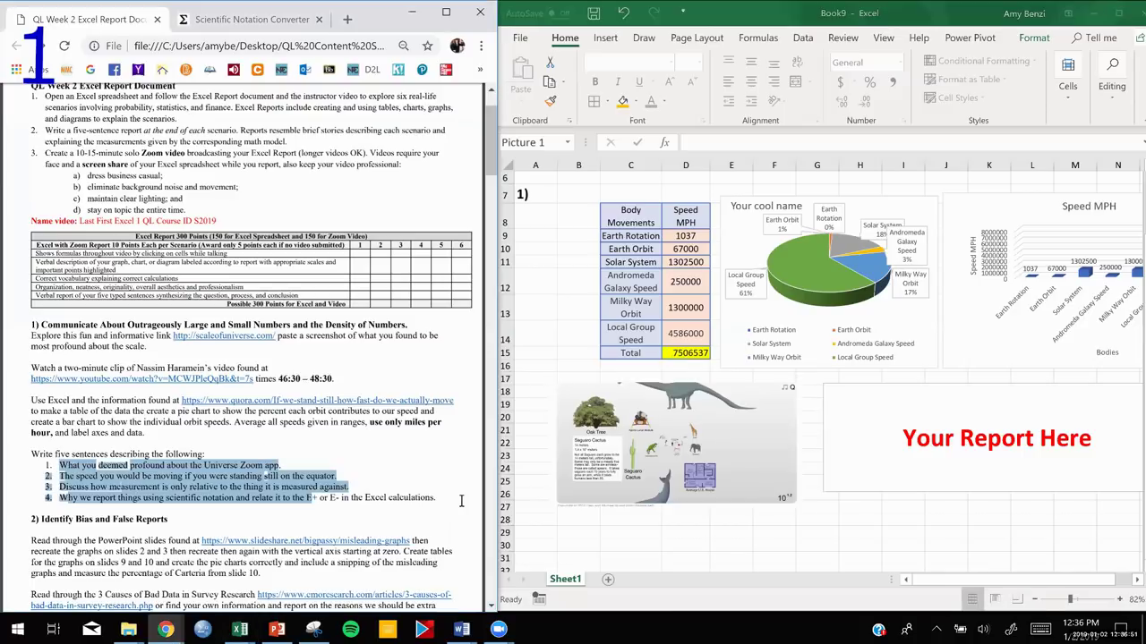
{"action": "left_click", "coordinate": [871, 461]}
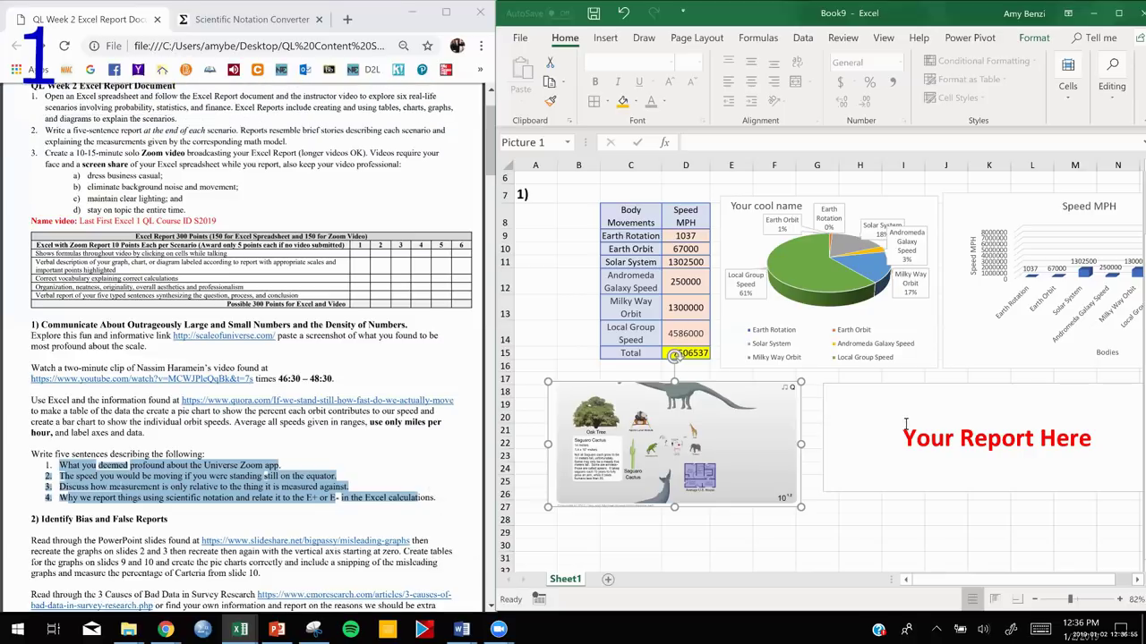